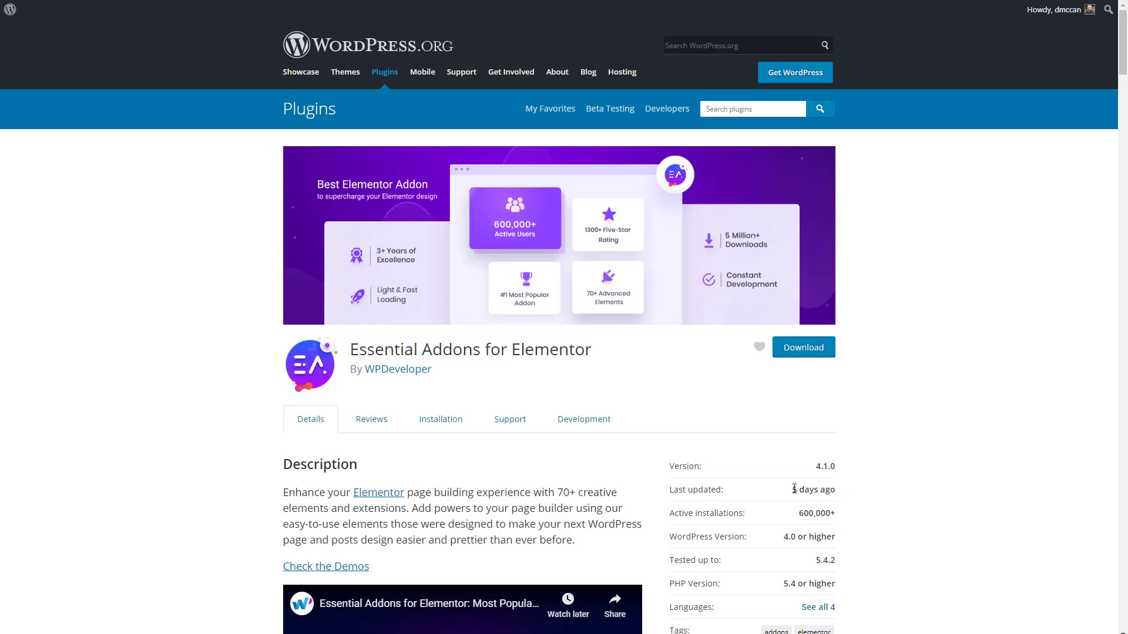
# - Review the Essential Addons for Elementor plugin description, ratings and free widget list on WordPress.org, plus its support forum topics
pyautogui.scroll(-7, 846, 458)
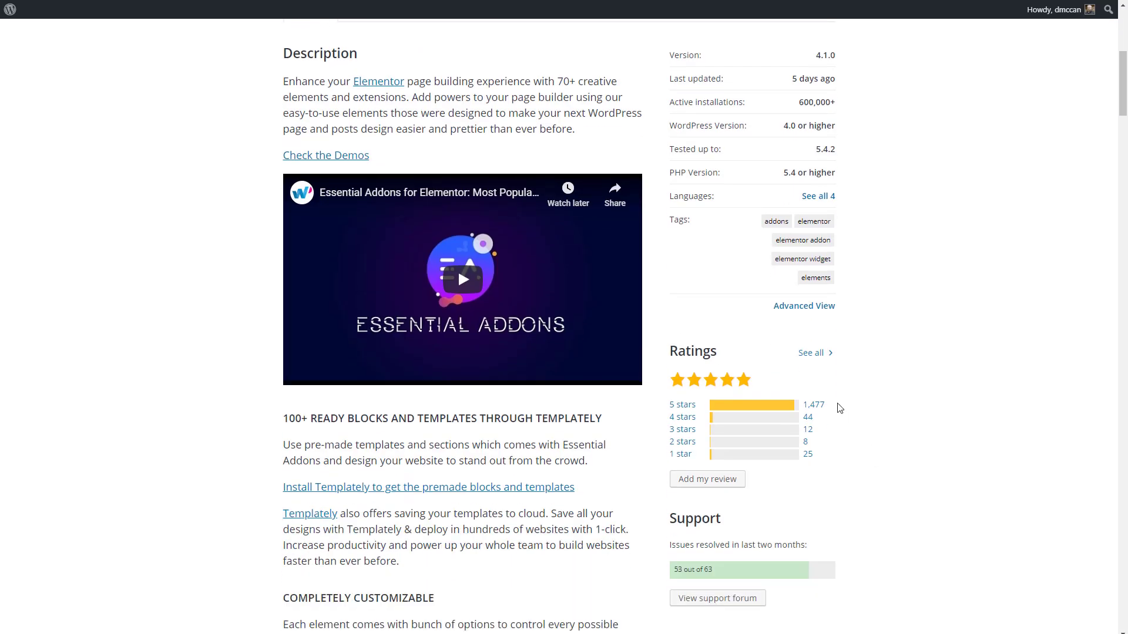
pyautogui.scroll(-11, 858, 391)
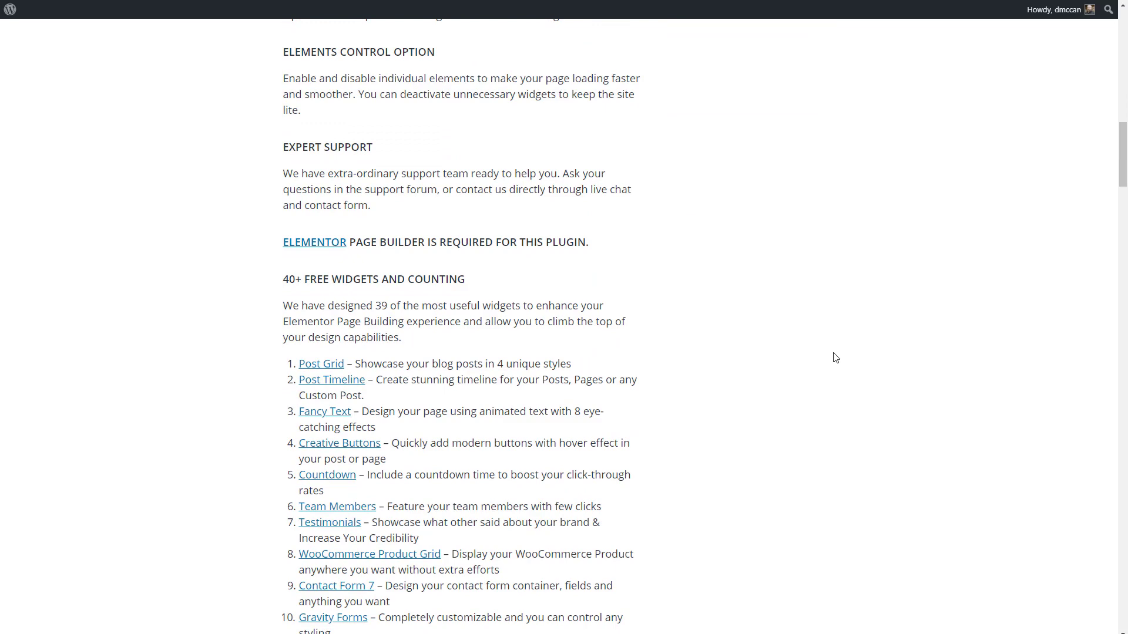
pyautogui.scroll(11, 834, 358)
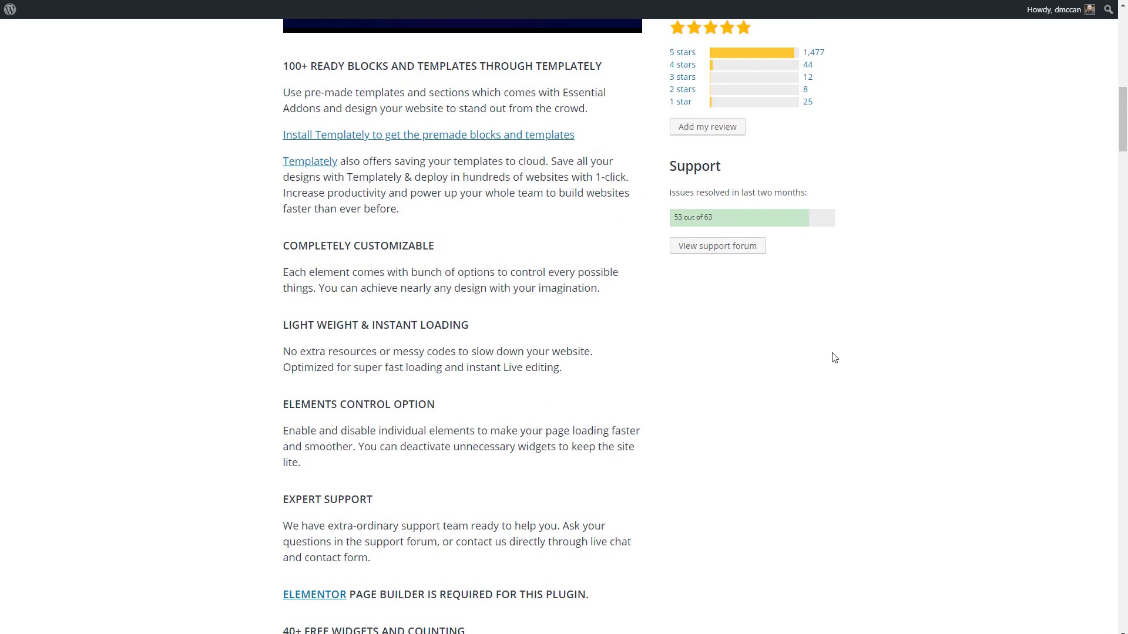
pyautogui.scroll(5, 834, 358)
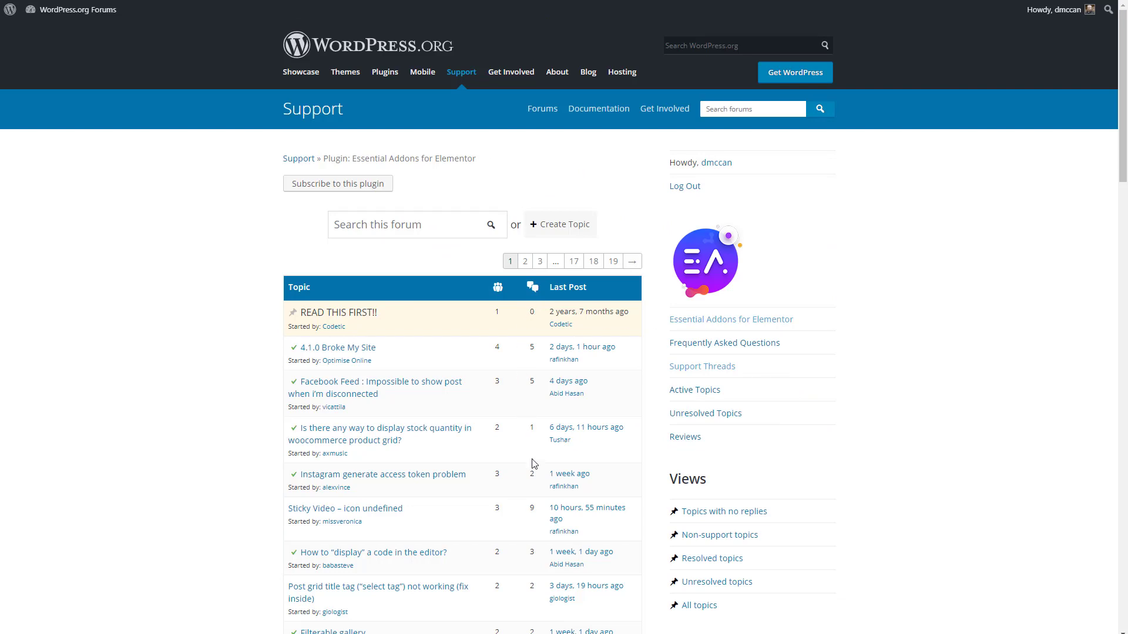
pyautogui.scroll(-4, 536, 494)
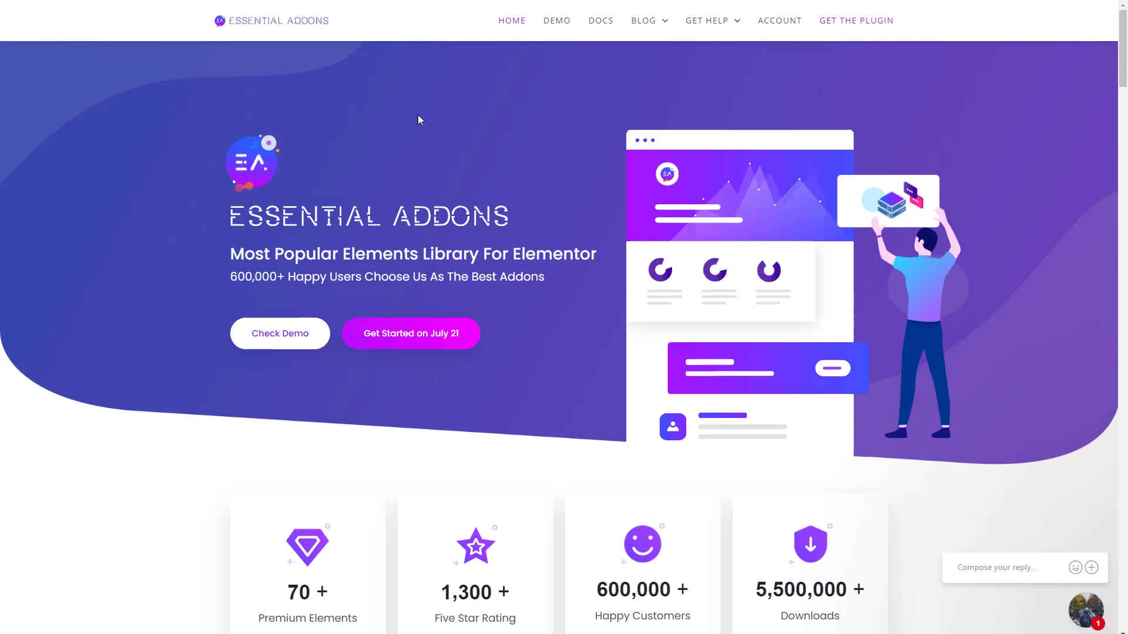
# - On the Essential Addons website, examine the Flip Box demo and the Agency Bundle pricing
pyautogui.click(558, 23)
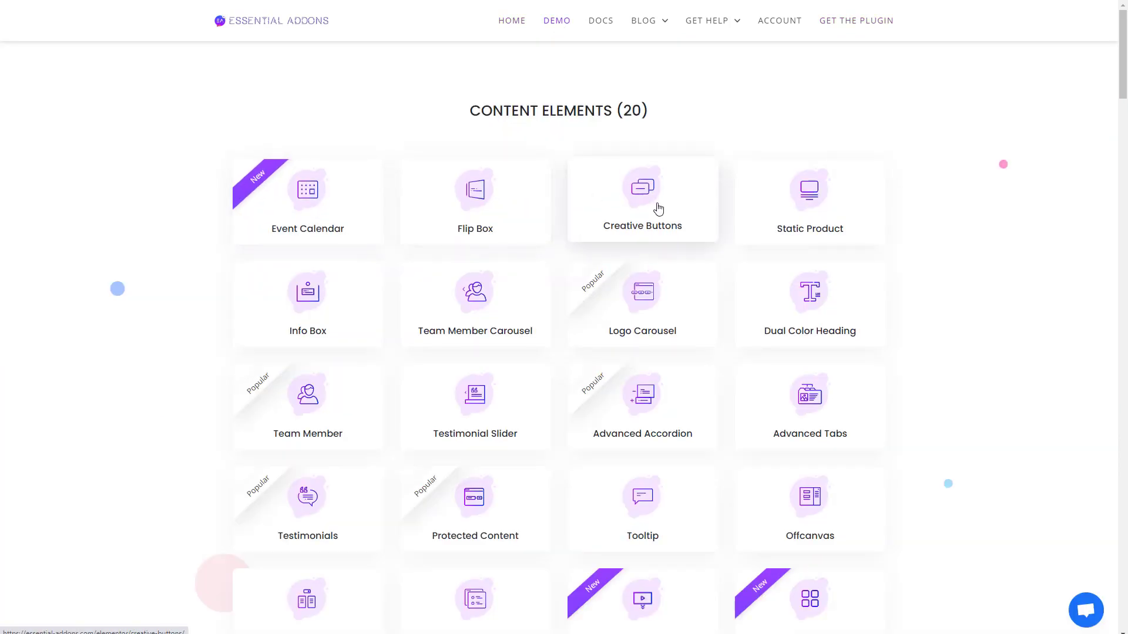
pyautogui.click(495, 196)
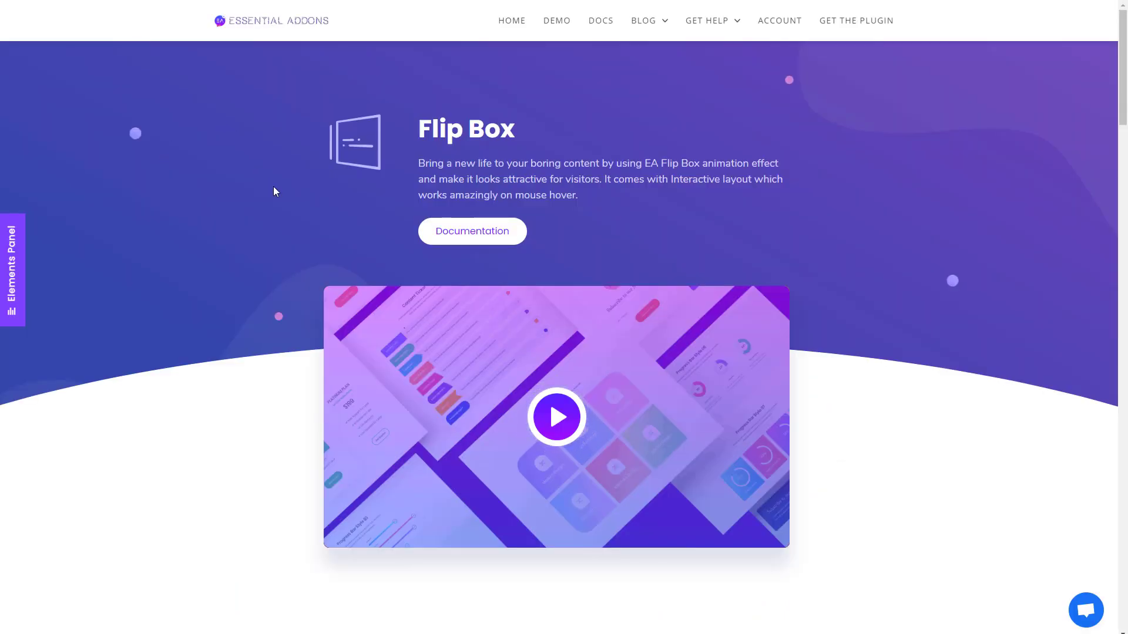
pyautogui.scroll(-3, 289, 219)
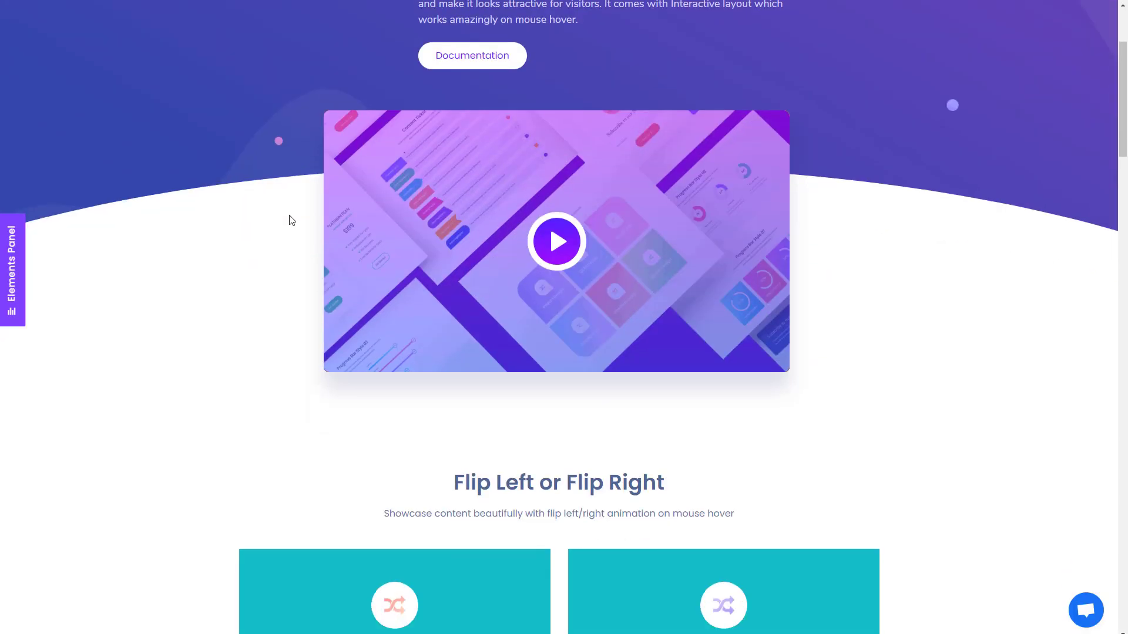
pyautogui.scroll(-5, 289, 219)
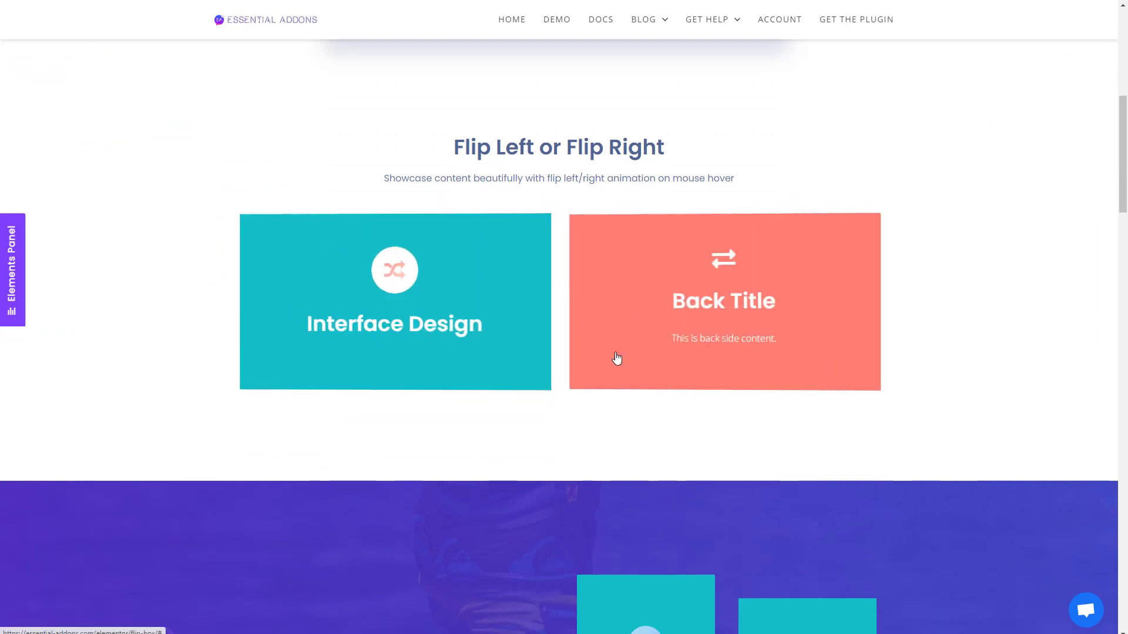
pyautogui.scroll(-4, 616, 358)
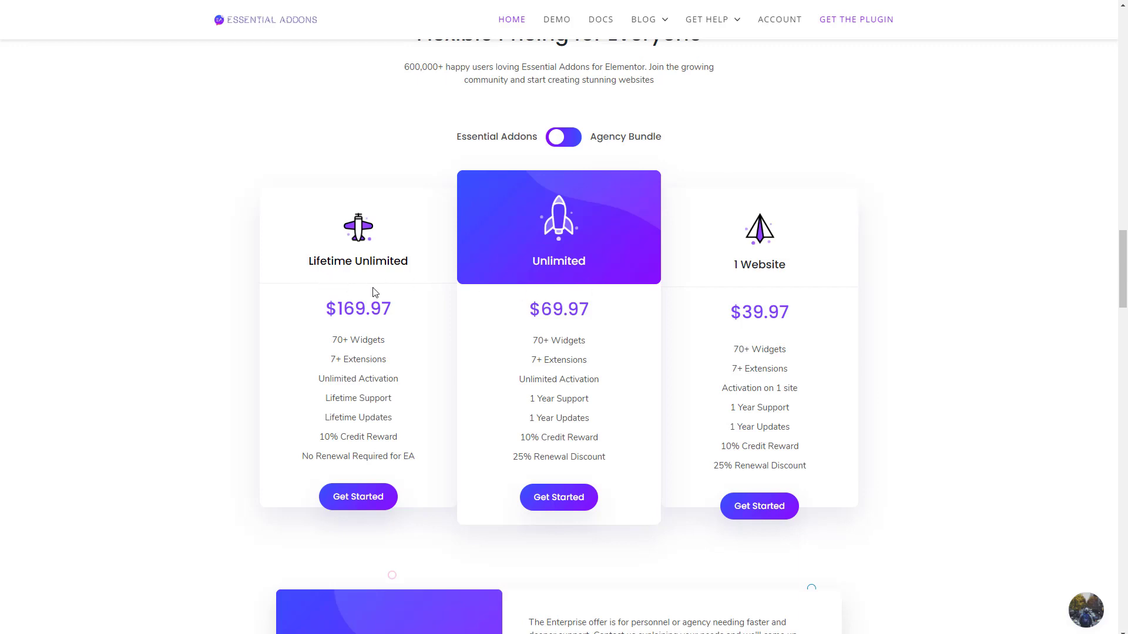
pyautogui.click(576, 147)
pyautogui.scroll(-1, 352, 158)
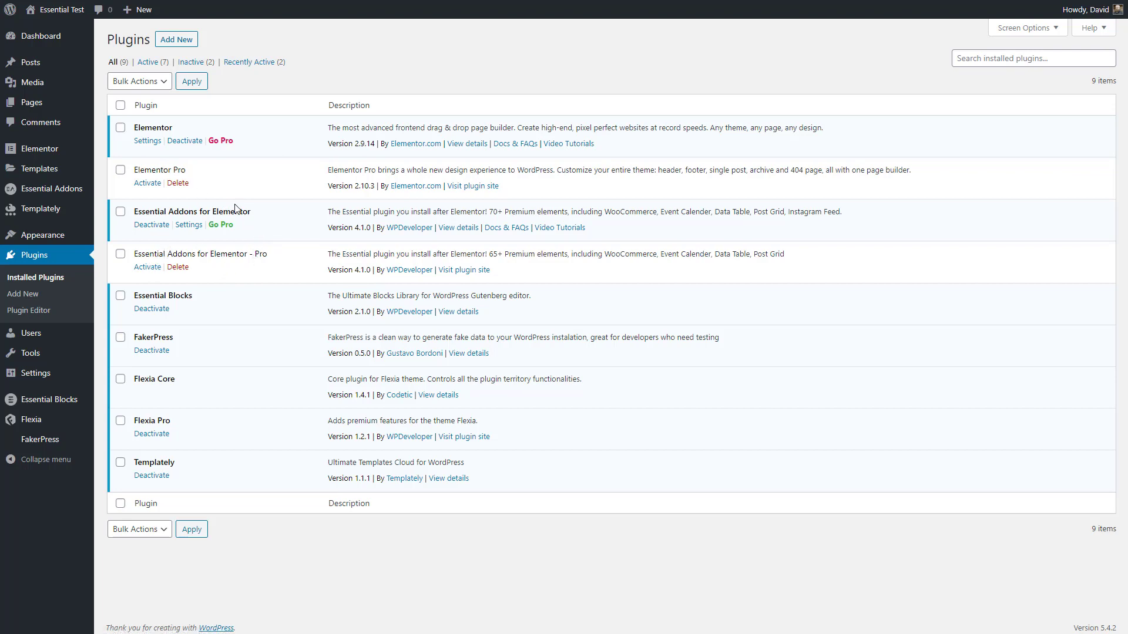
# - Examine the Essential Addons settings for elements, extensions, tools and the premium upgrade in the WordPress dashboard
pyautogui.click(73, 190)
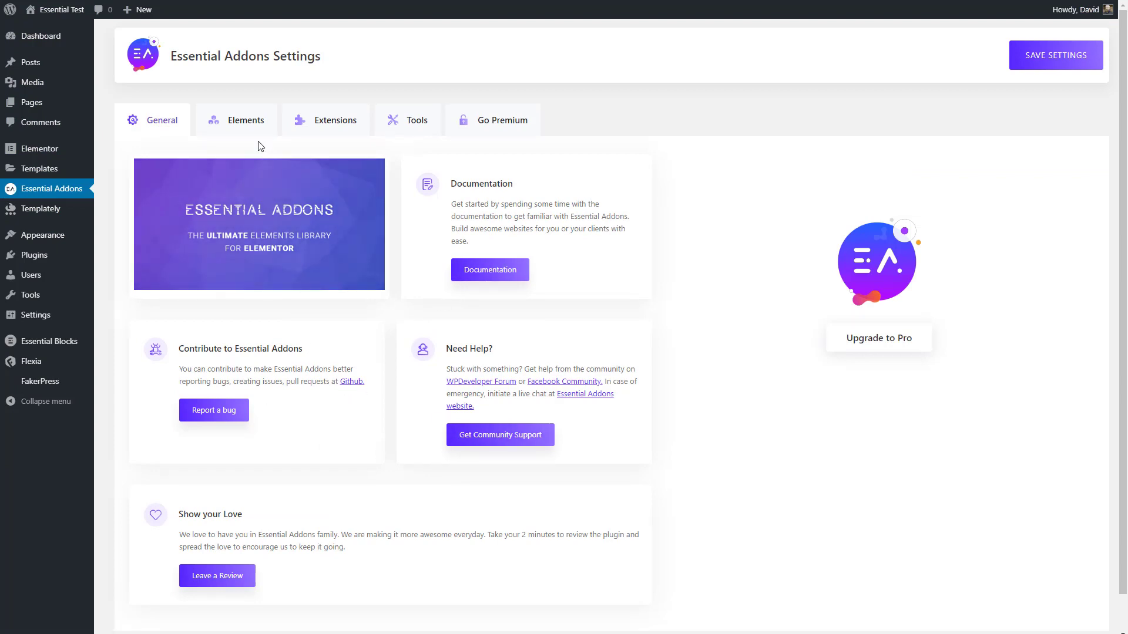
pyautogui.click(242, 122)
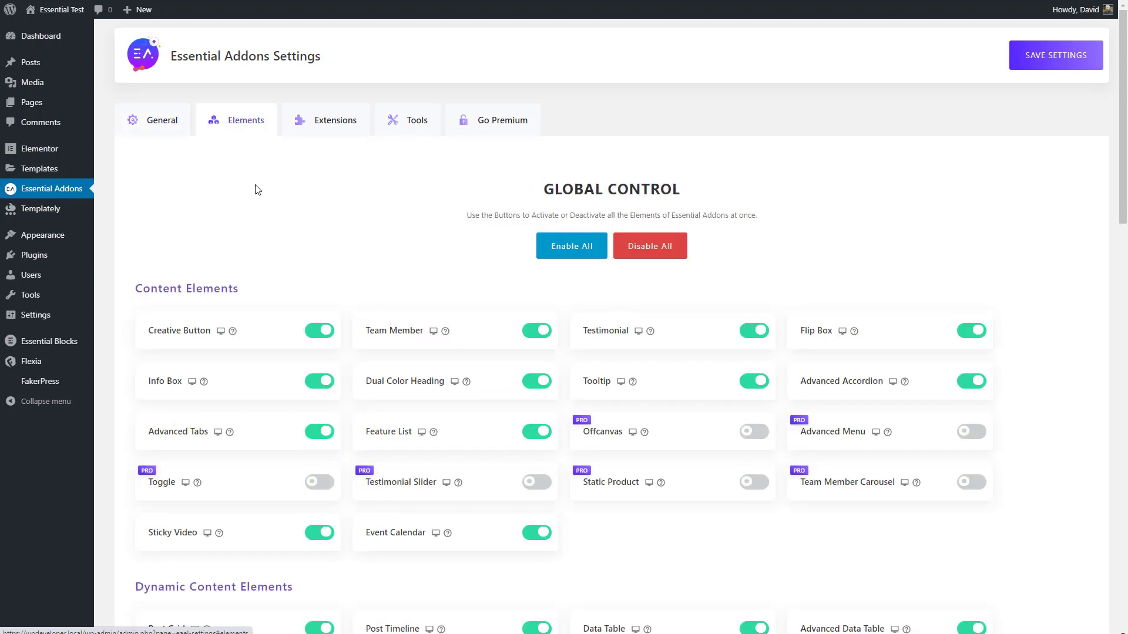
pyautogui.scroll(-2, 255, 189)
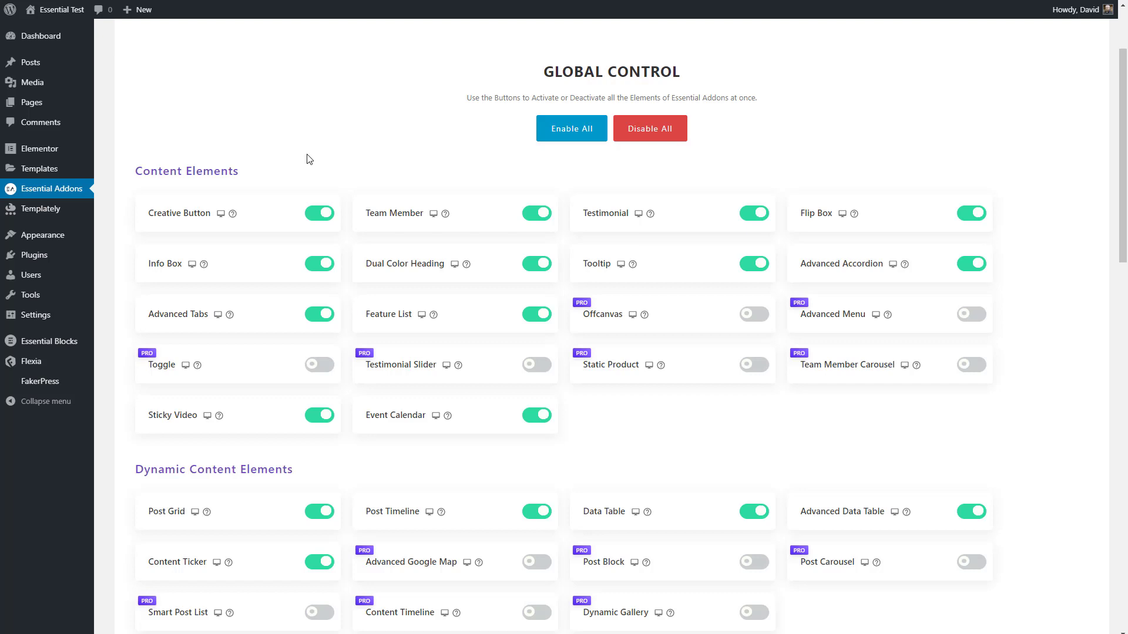
pyautogui.scroll(2, 311, 176)
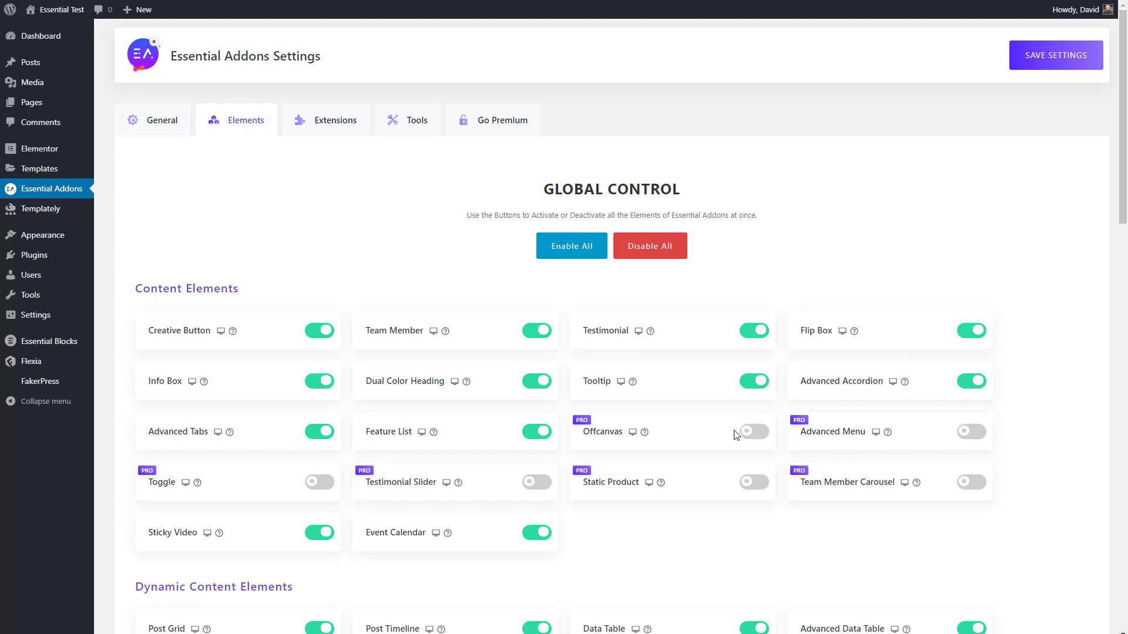
pyautogui.click(340, 125)
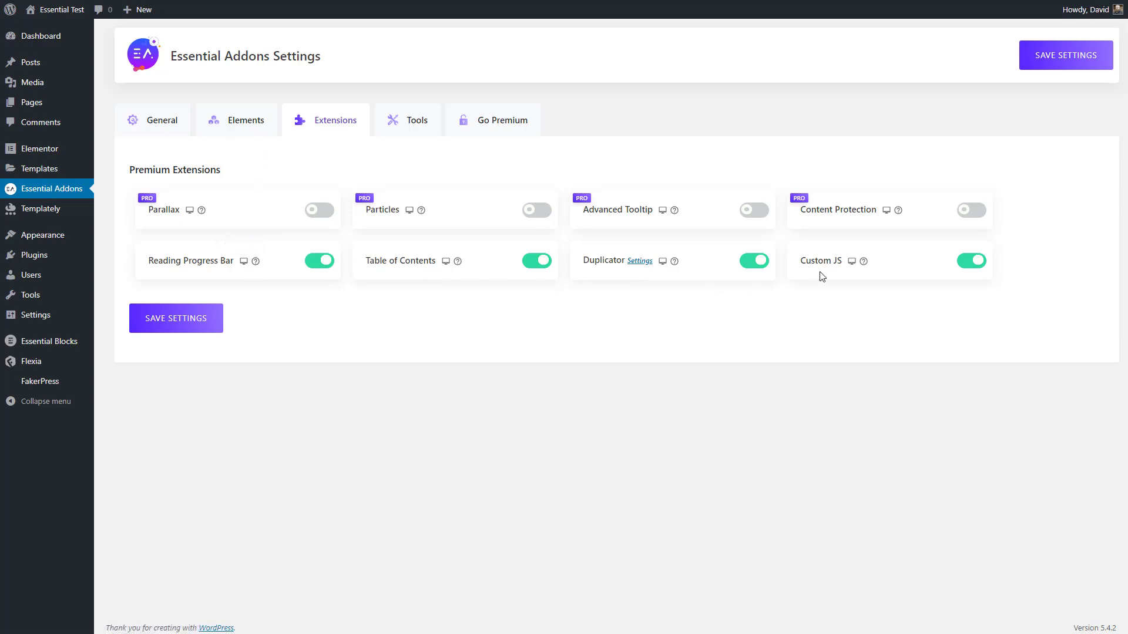
pyautogui.click(409, 131)
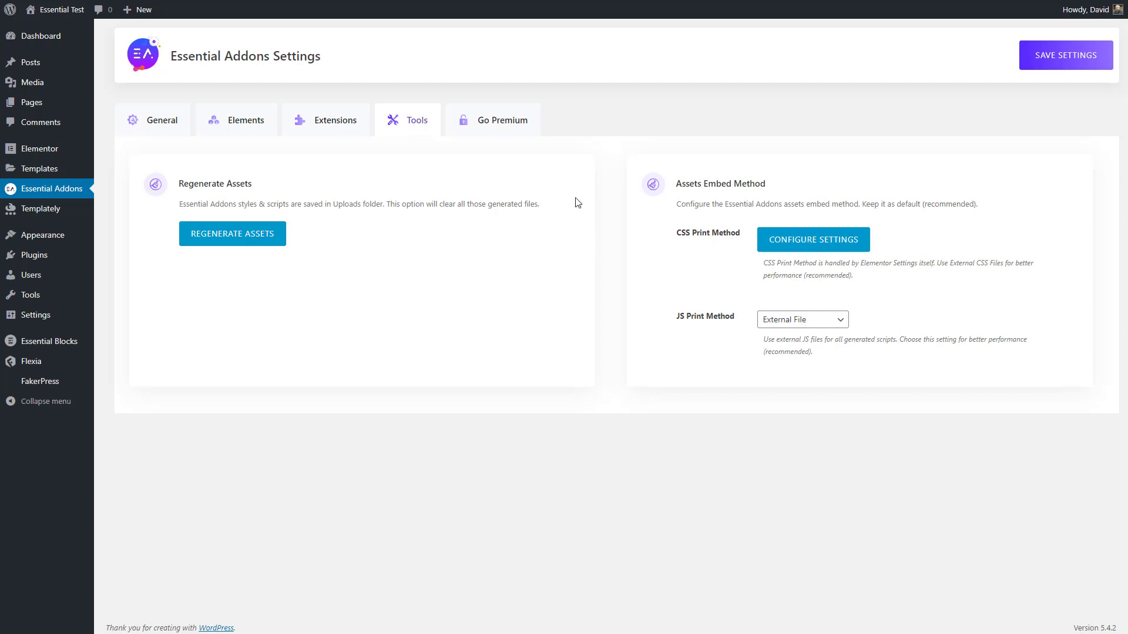
pyautogui.click(496, 127)
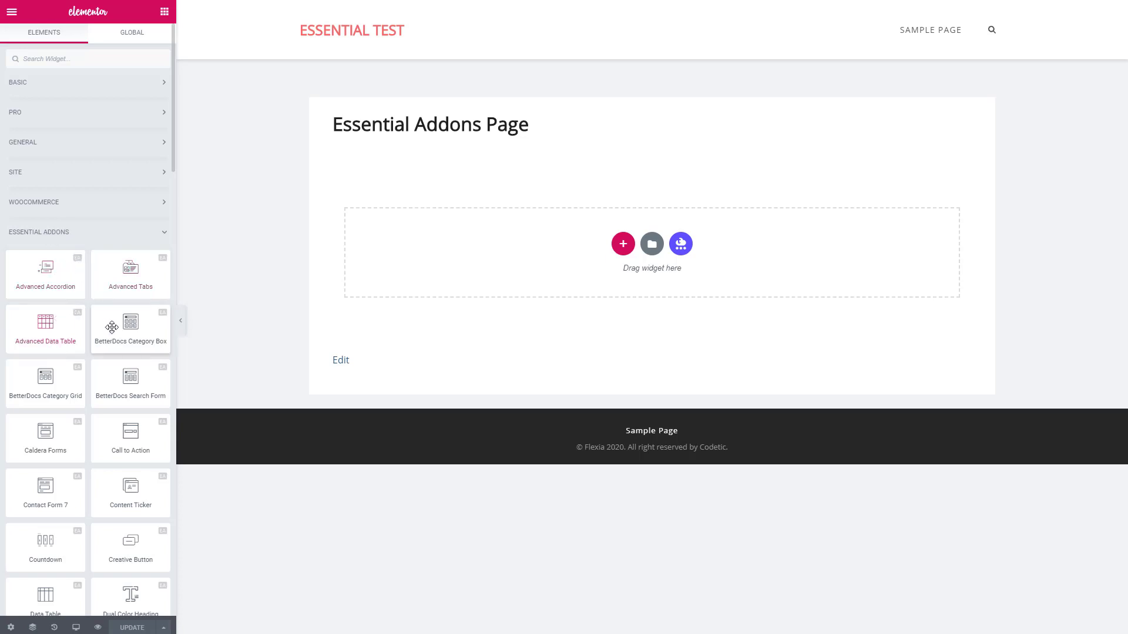
# - In the Elementor editor, review the Essential Addons and Pro widget lists, including the upgrade notice for the locked Advanced Menu widget
pyautogui.scroll(-3, 125, 379)
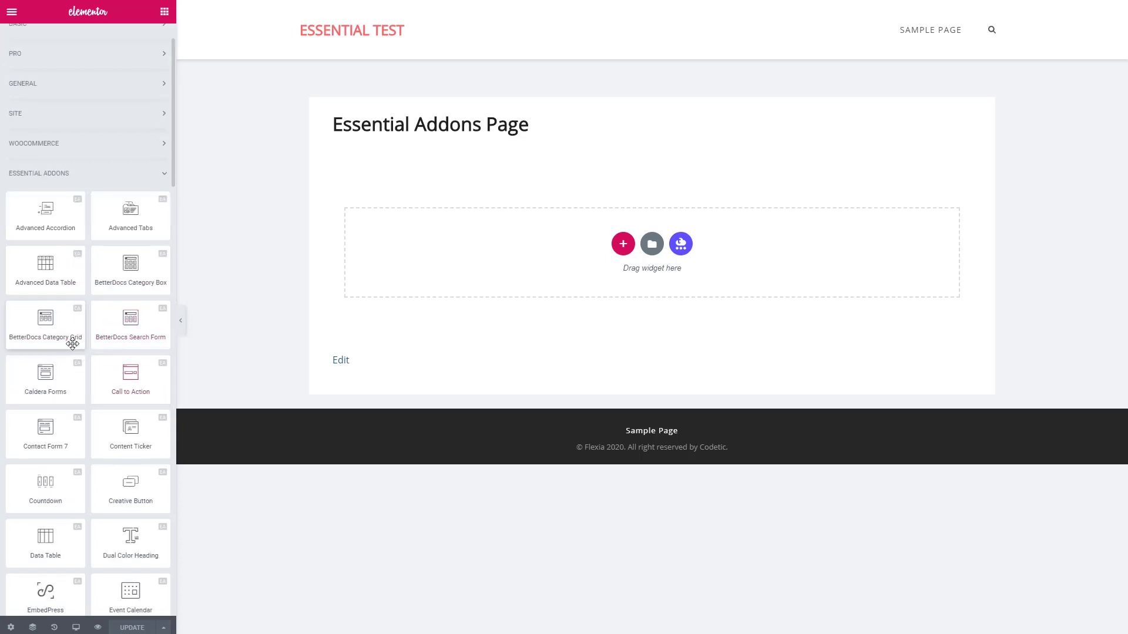
pyautogui.scroll(-2, 71, 340)
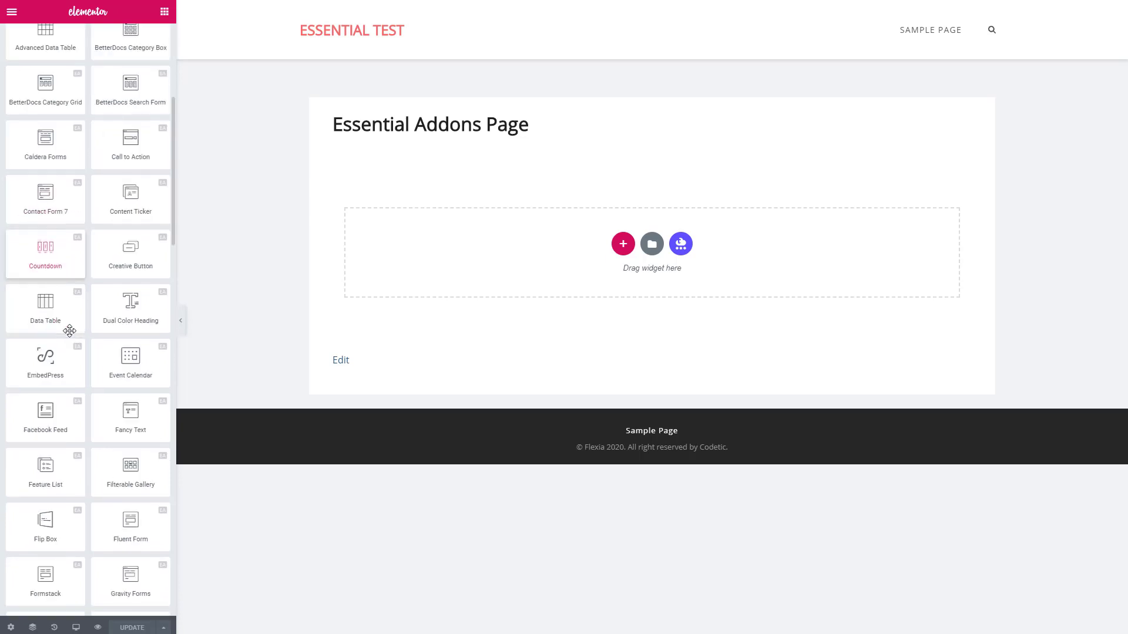
pyautogui.scroll(-9, 70, 331)
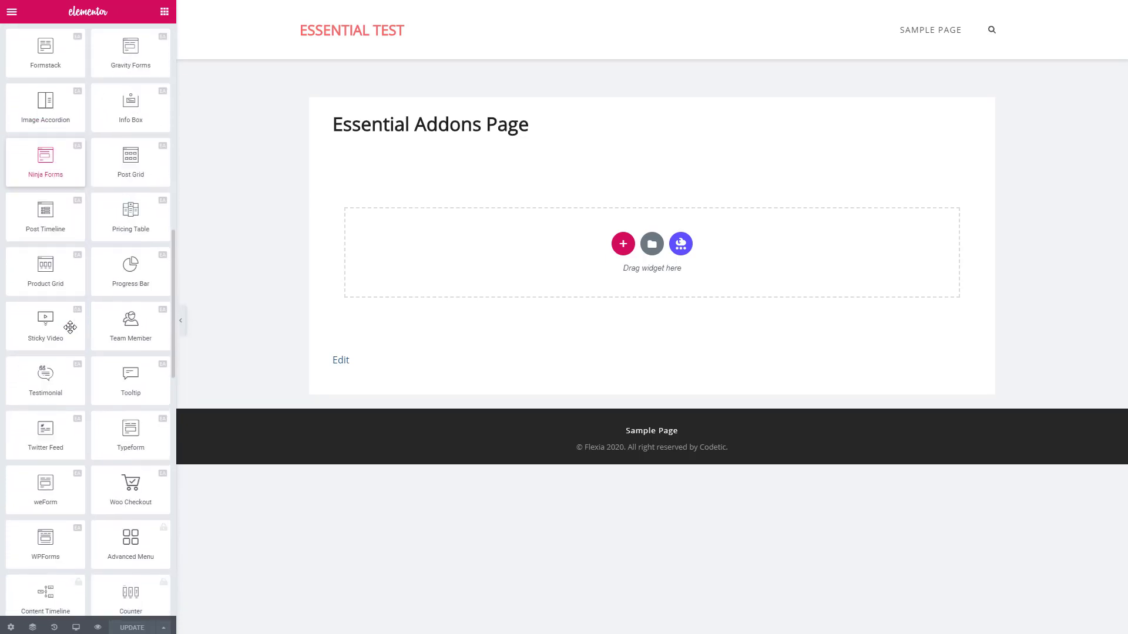
pyautogui.scroll(-3, 70, 327)
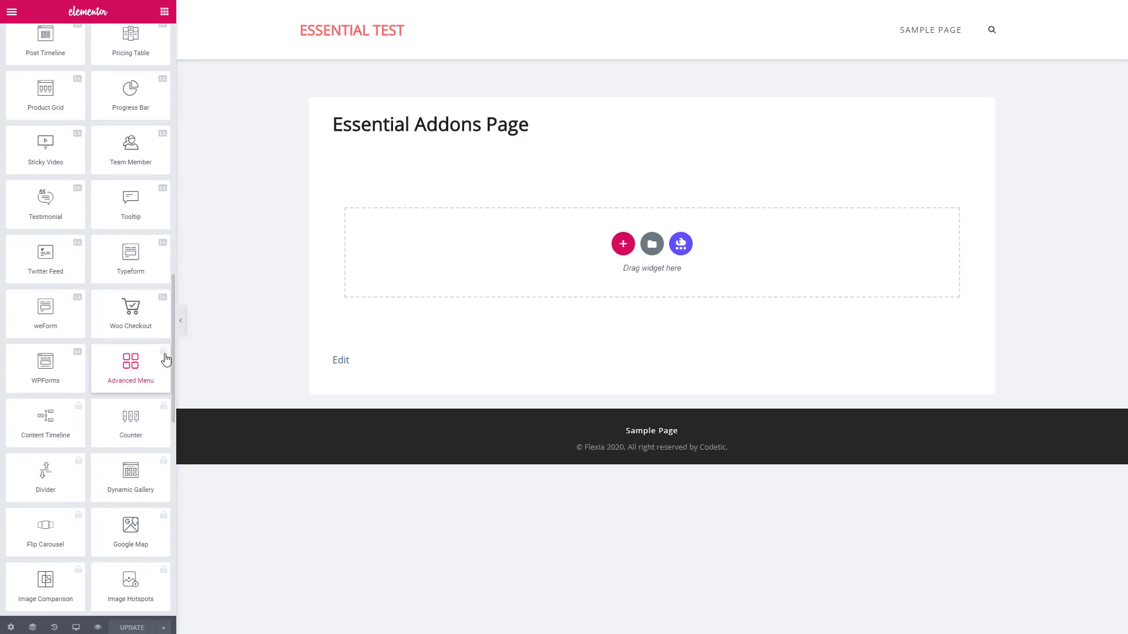
pyautogui.click(146, 366)
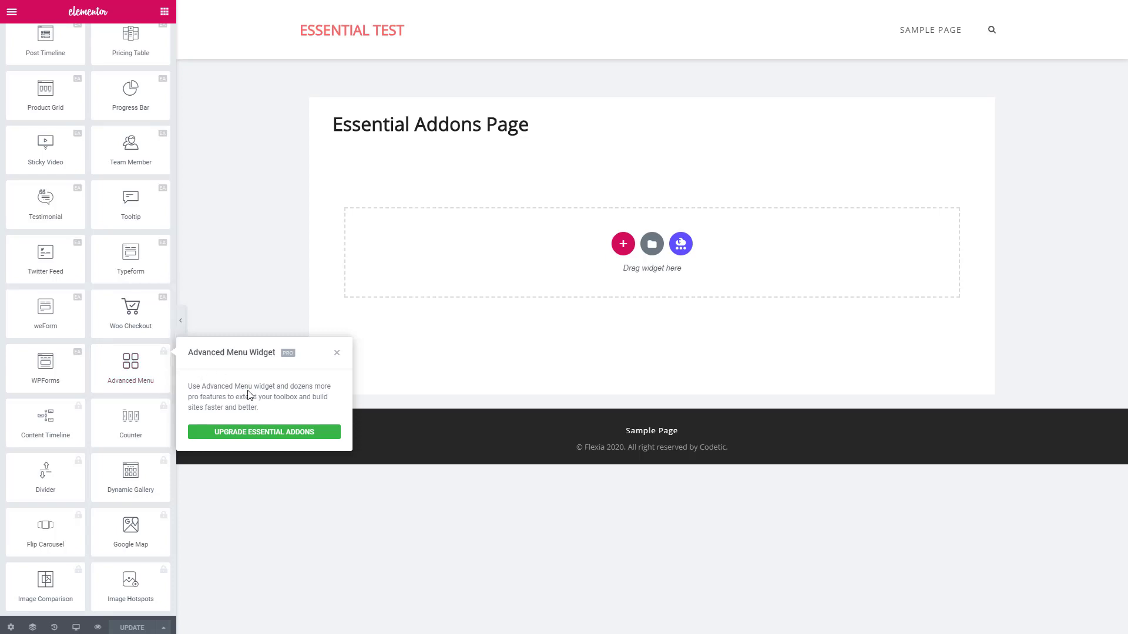
pyautogui.click(337, 353)
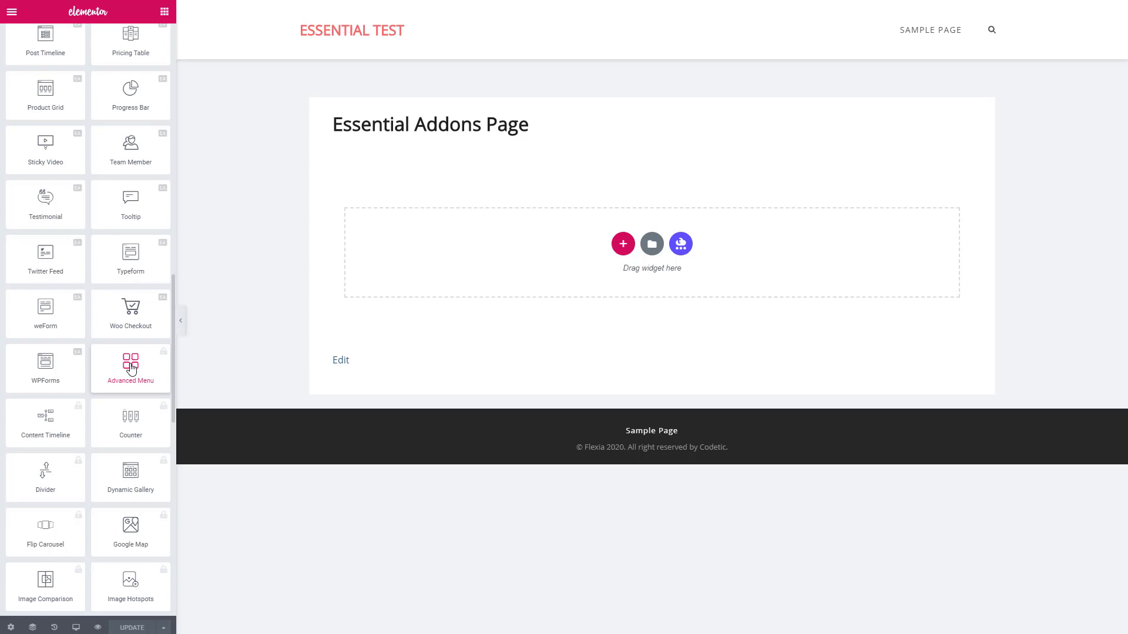
pyautogui.scroll(15, 132, 369)
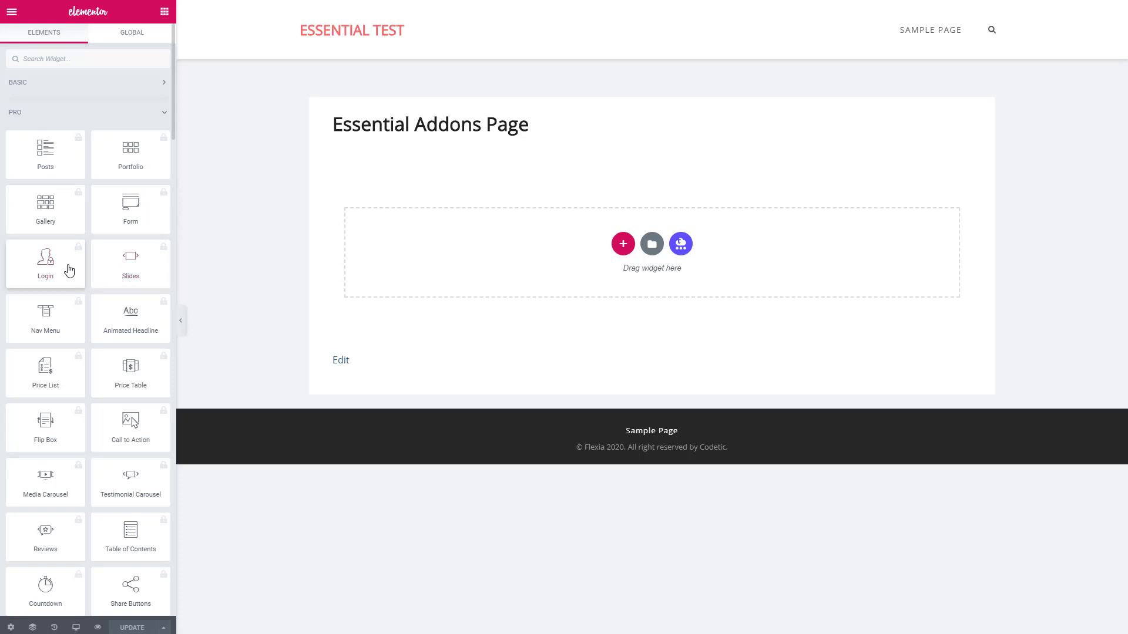
pyautogui.click(81, 114)
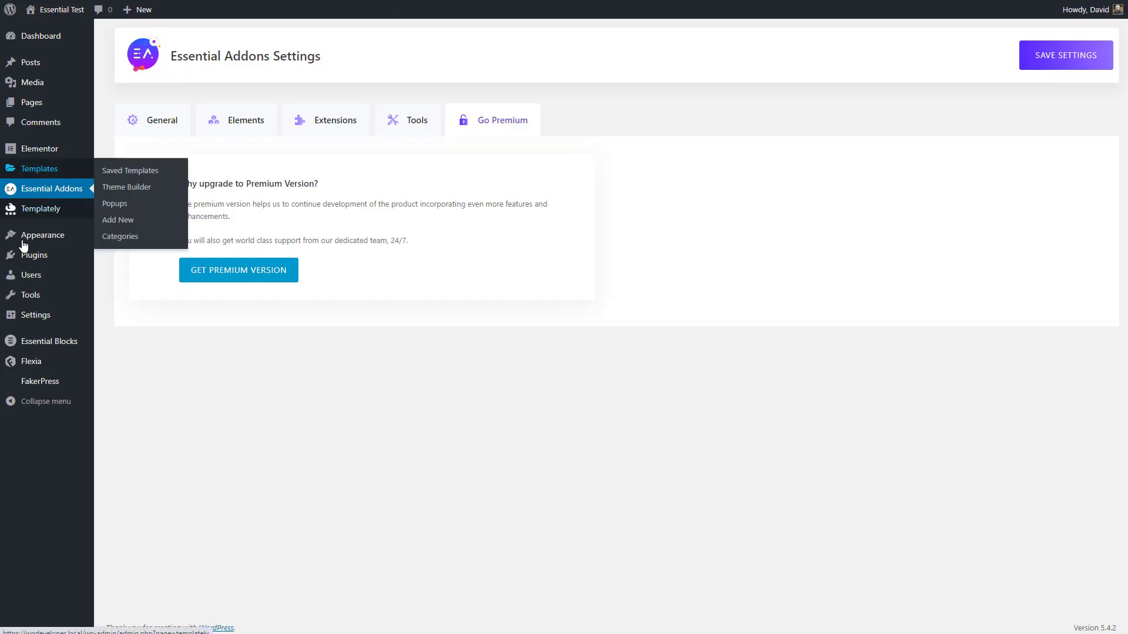
# - Bulk-activate the Elementor Pro and Essential Addons for Elementor - Pro plugins in the WordPress dashboard
pyautogui.click(56, 254)
pyautogui.click(120, 170)
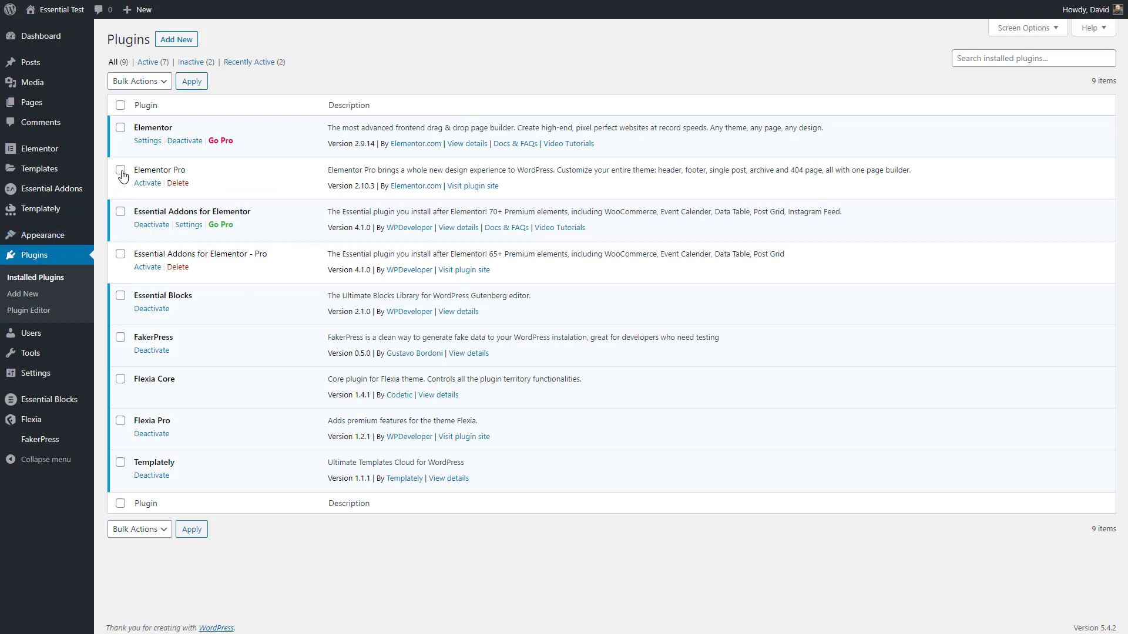
pyautogui.click(120, 254)
pyautogui.click(141, 530)
pyautogui.click(128, 556)
pyautogui.click(191, 530)
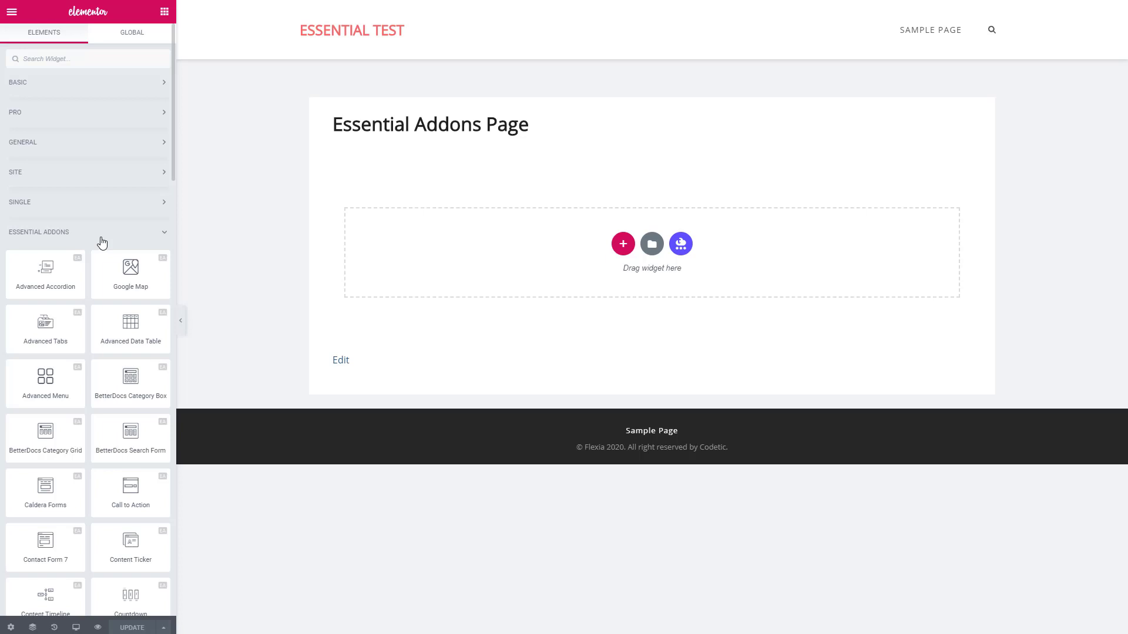
# - Examine the Essential Addons widget list in the Elementor editor with the Pro plugins active
pyautogui.scroll(-2, 102, 240)
pyautogui.scroll(-1, 97, 241)
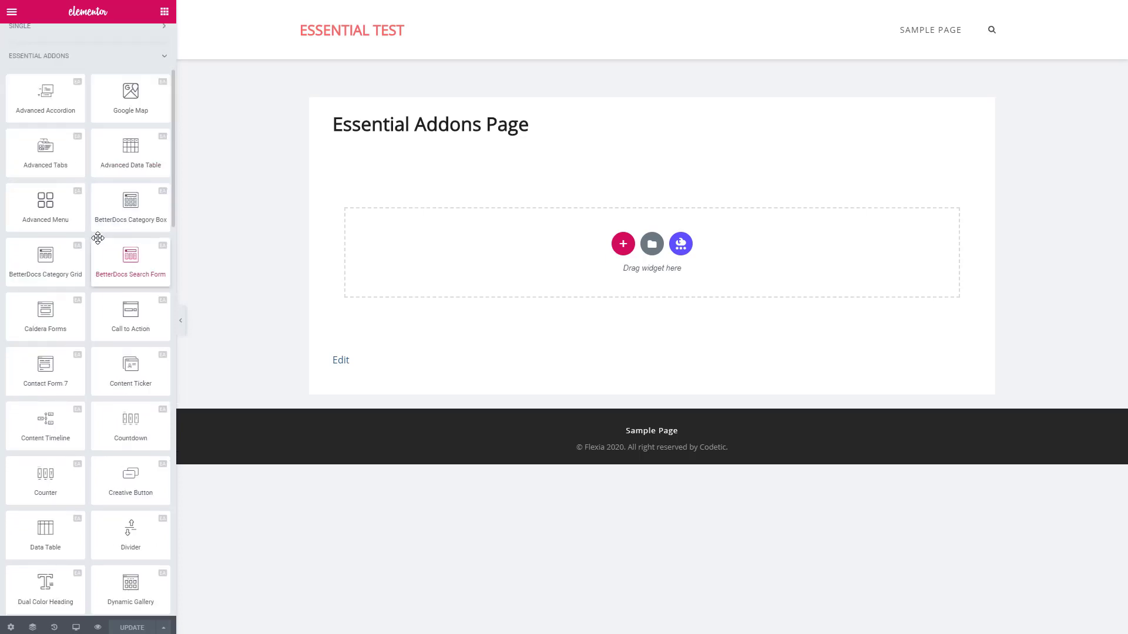
pyautogui.scroll(-1, 88, 246)
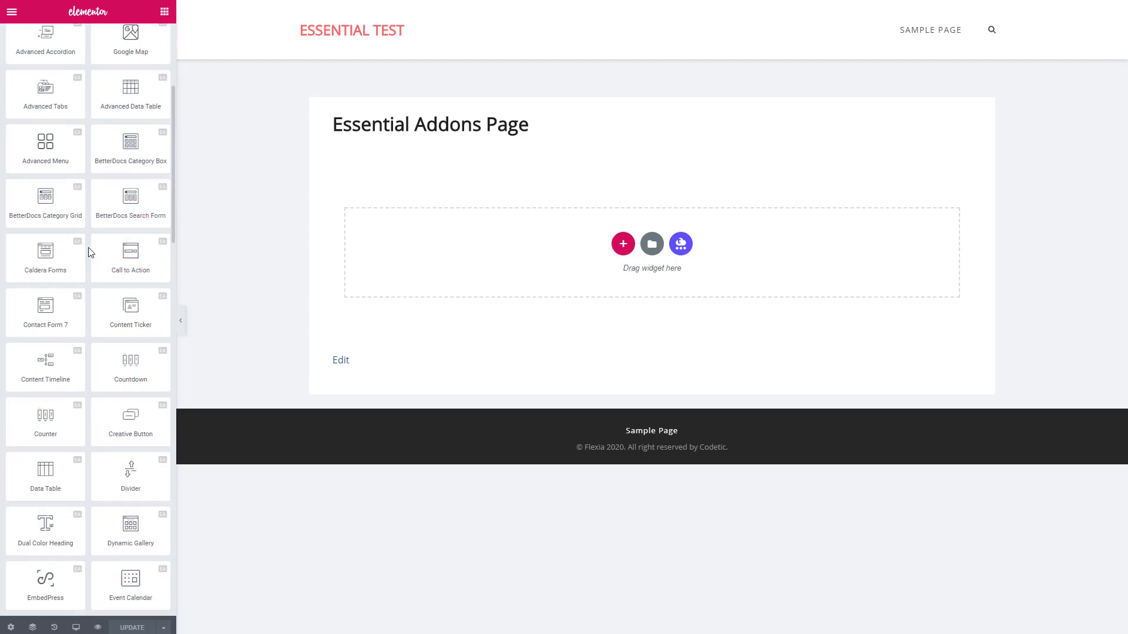
pyautogui.scroll(-1, 89, 253)
pyautogui.scroll(-3, 90, 251)
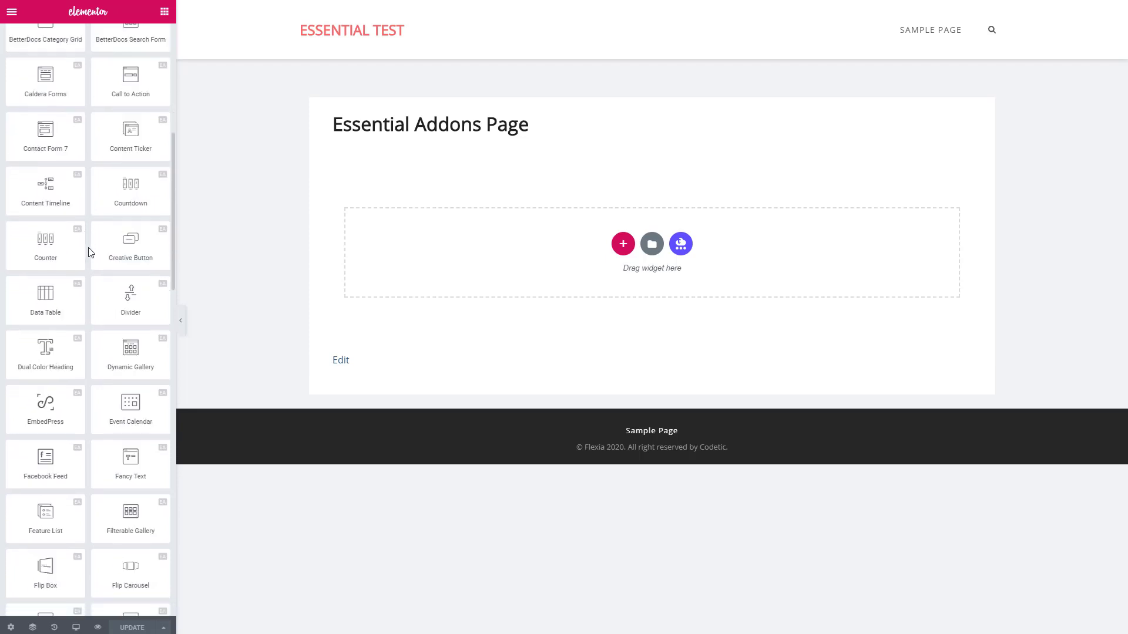
pyautogui.scroll(2, 87, 248)
pyautogui.scroll(6, 87, 249)
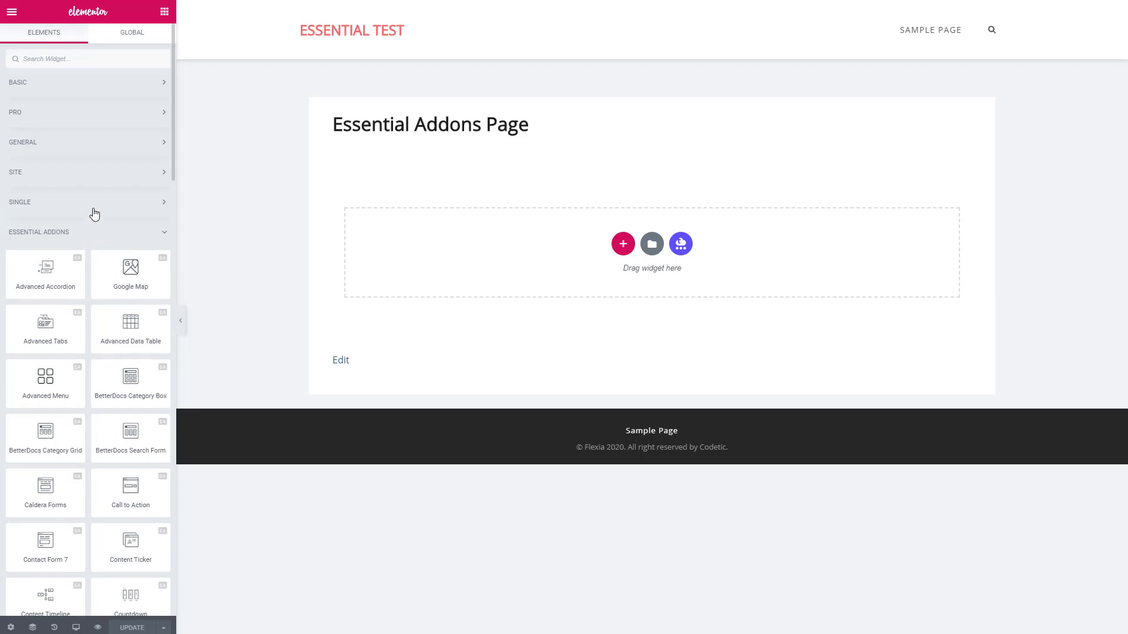
# - Add a basic Heading widget to the empty area of Essential Addons Page and open its style settings
pyautogui.click(80, 90)
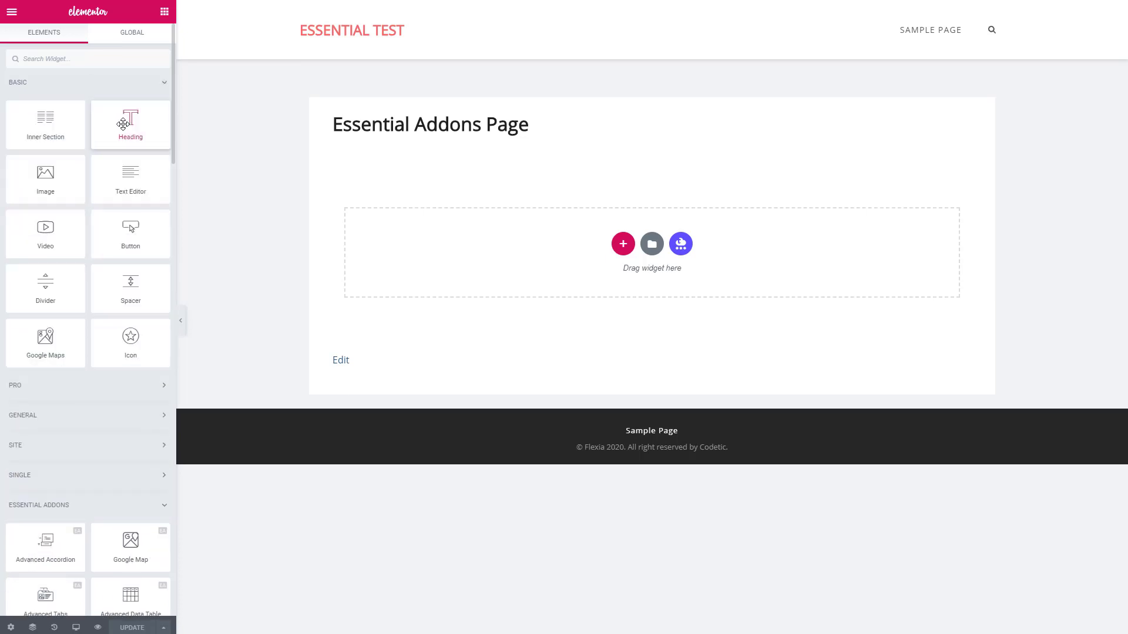
pyautogui.moveTo(128, 119); pyautogui.dragTo(423, 247)
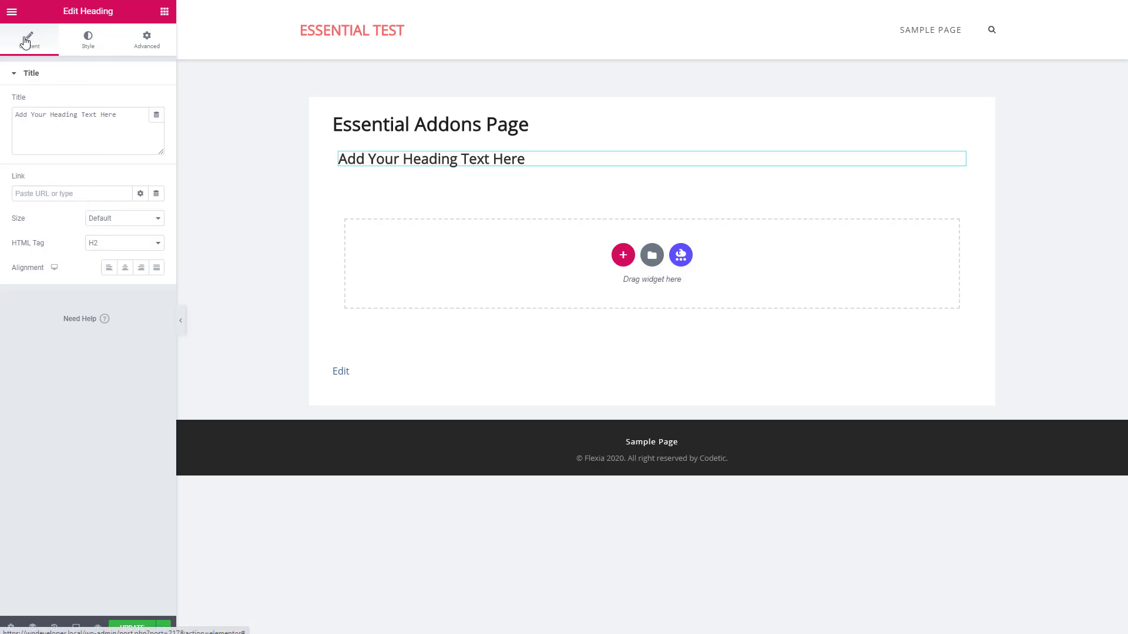
pyautogui.click(85, 39)
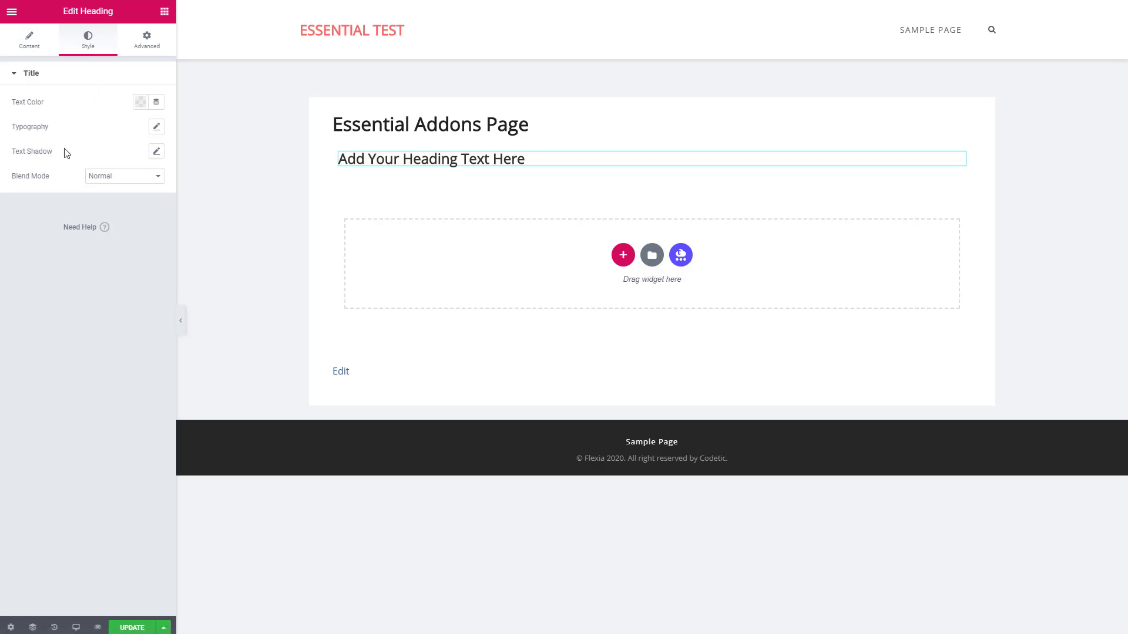
# - Add the Essential Addons Dual Color Heading widget below the basic heading on the page
pyautogui.click(166, 13)
pyautogui.scroll(-3, 83, 323)
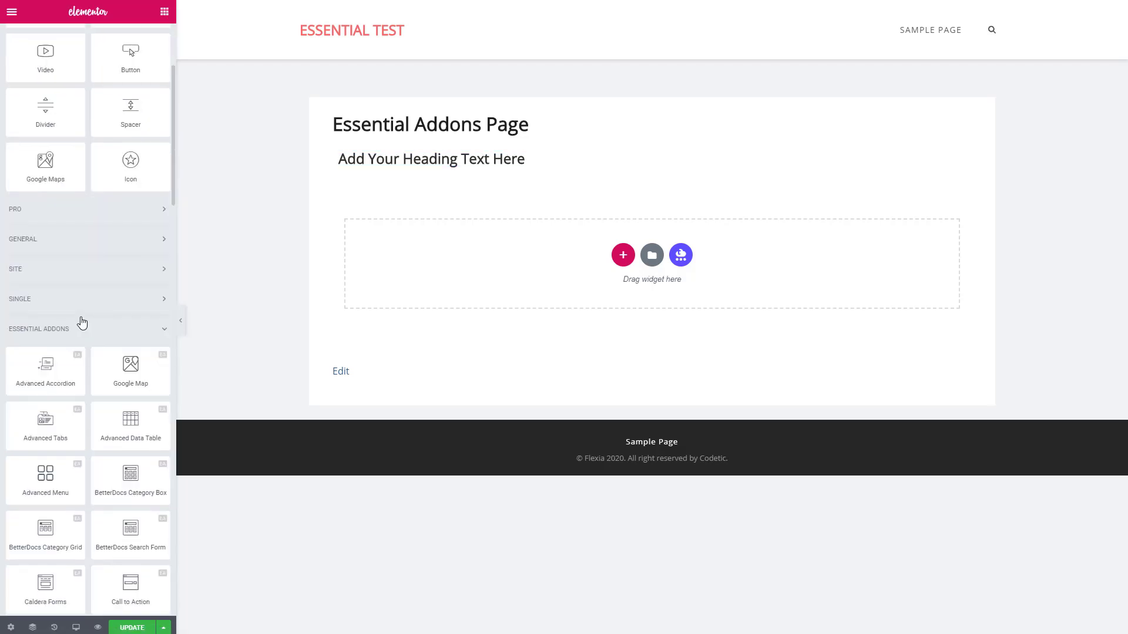
pyautogui.scroll(-6, 82, 323)
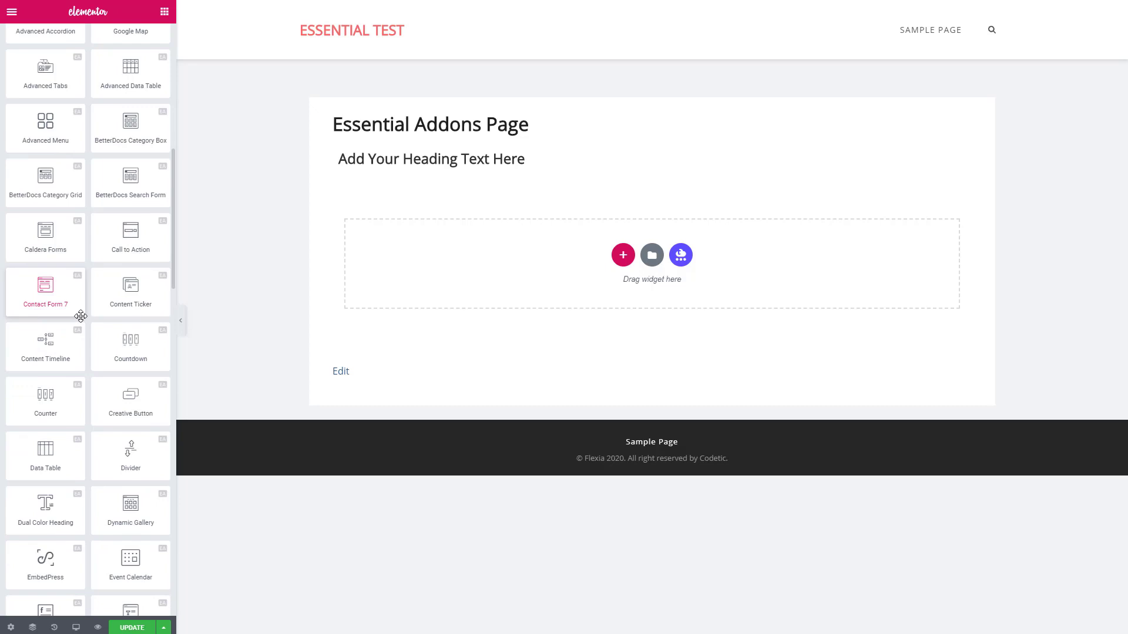
pyautogui.moveTo(45, 507); pyautogui.dragTo(380, 282)
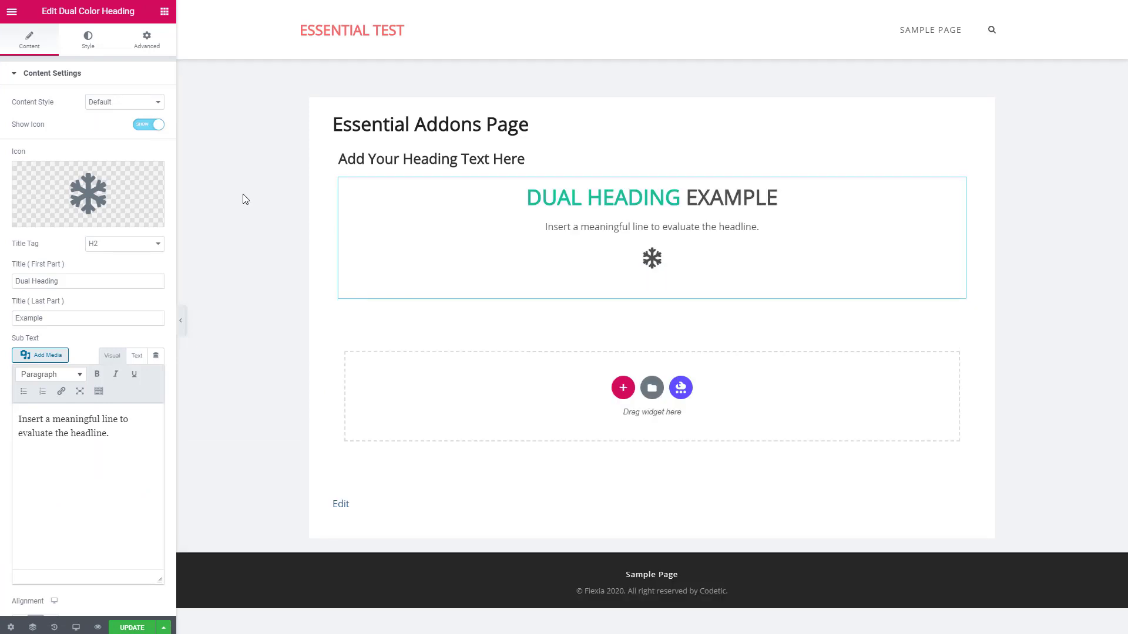
# - Review the Content Style options and the style settings of the Dual Color Heading widget
pyautogui.click(132, 104)
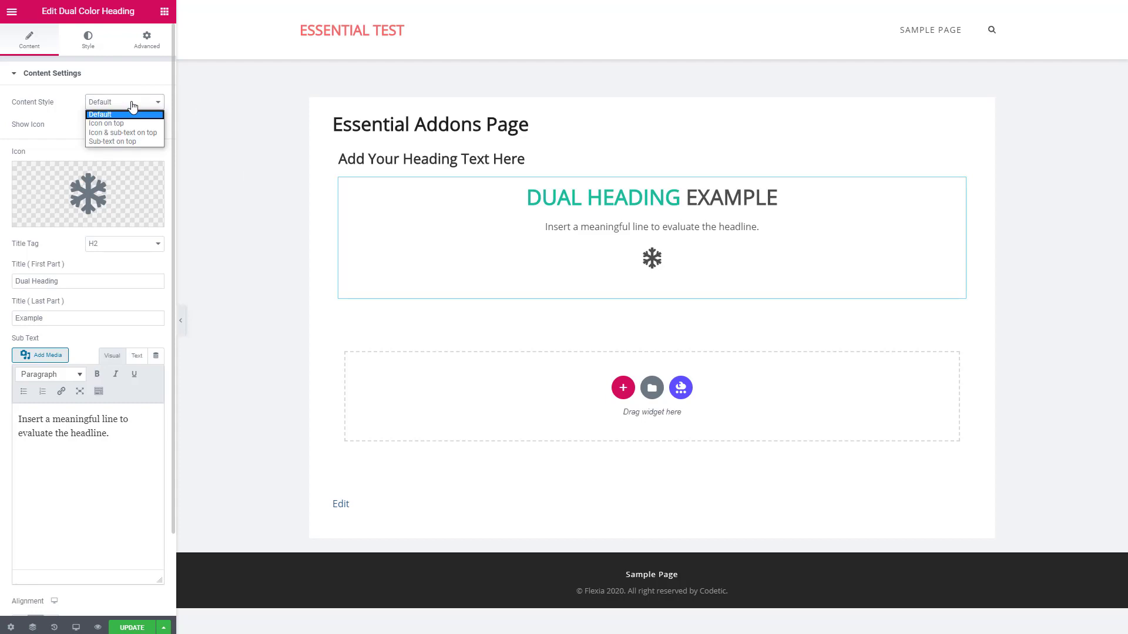
pyautogui.click(132, 105)
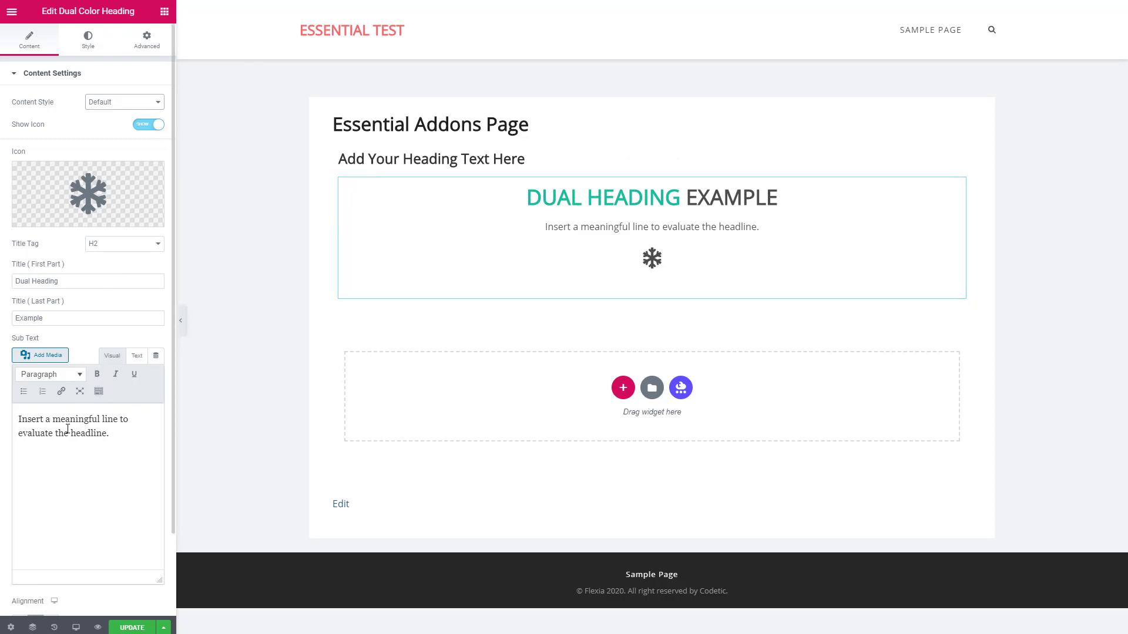
pyautogui.click(88, 42)
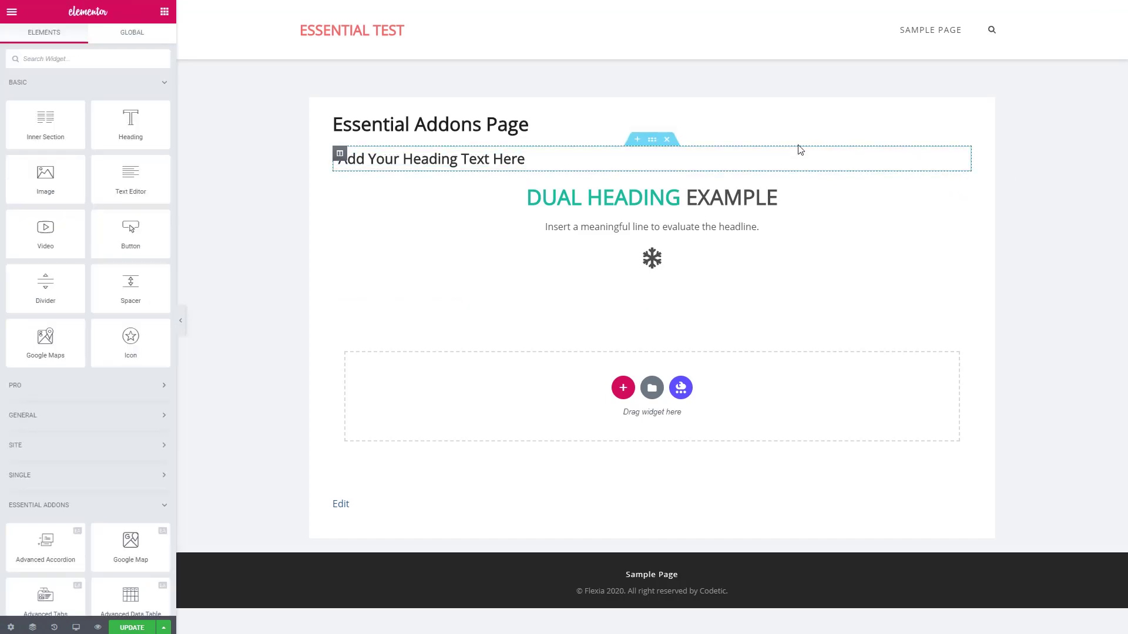
# - Replace the basic heading and the dual color heading on the page with Elementor Pro's Call to Action widget
pyautogui.click(667, 139)
pyautogui.click(666, 139)
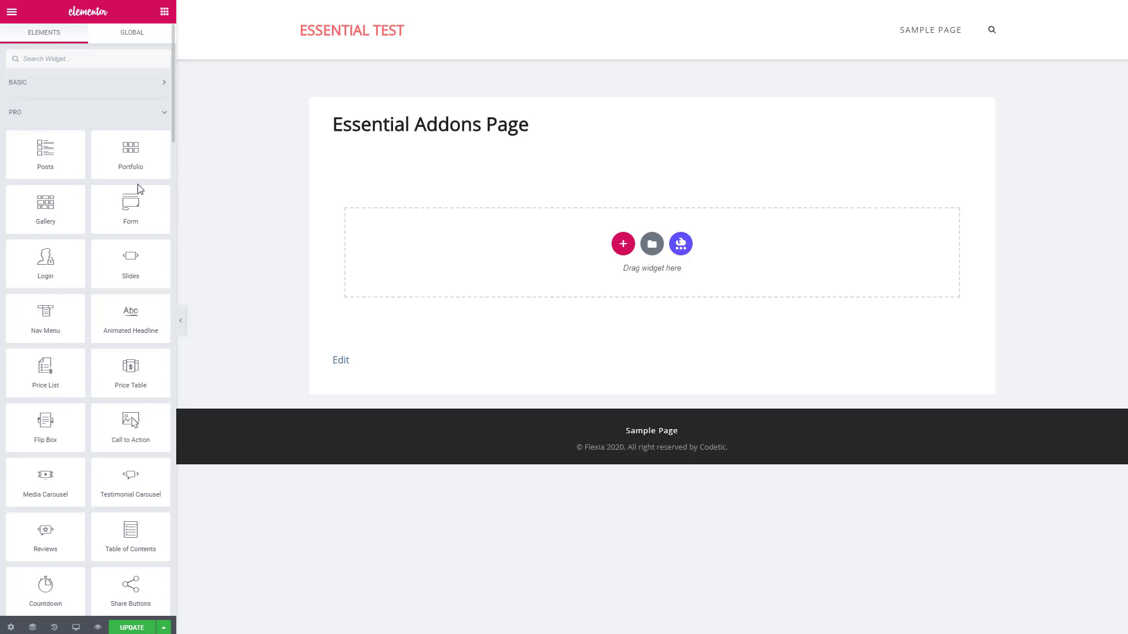
pyautogui.scroll(-2, 140, 189)
pyautogui.moveTo(132, 306); pyautogui.dragTo(502, 258)
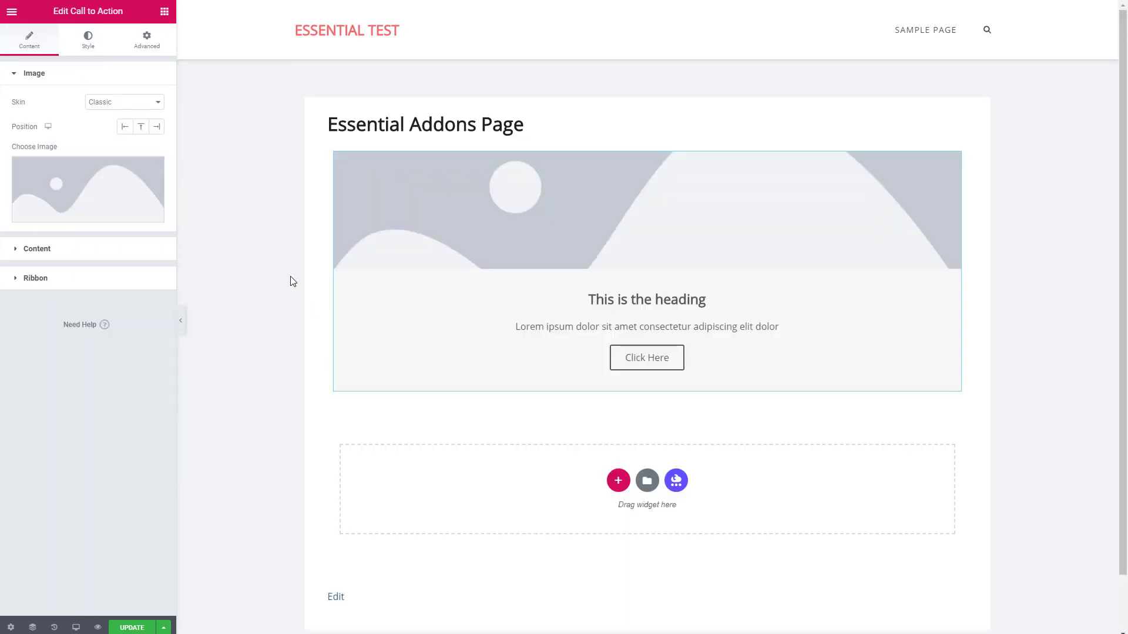
# - Examine the Call to Action widget's content settings and the dynamic tags offered for its title
pyautogui.click(13, 249)
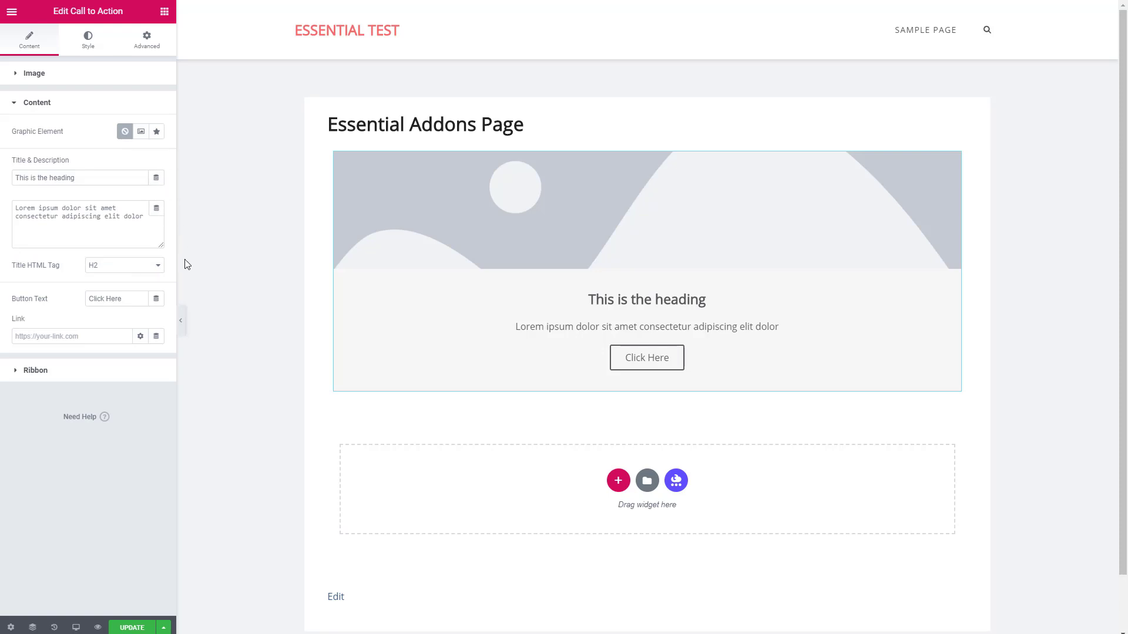
pyautogui.click(156, 179)
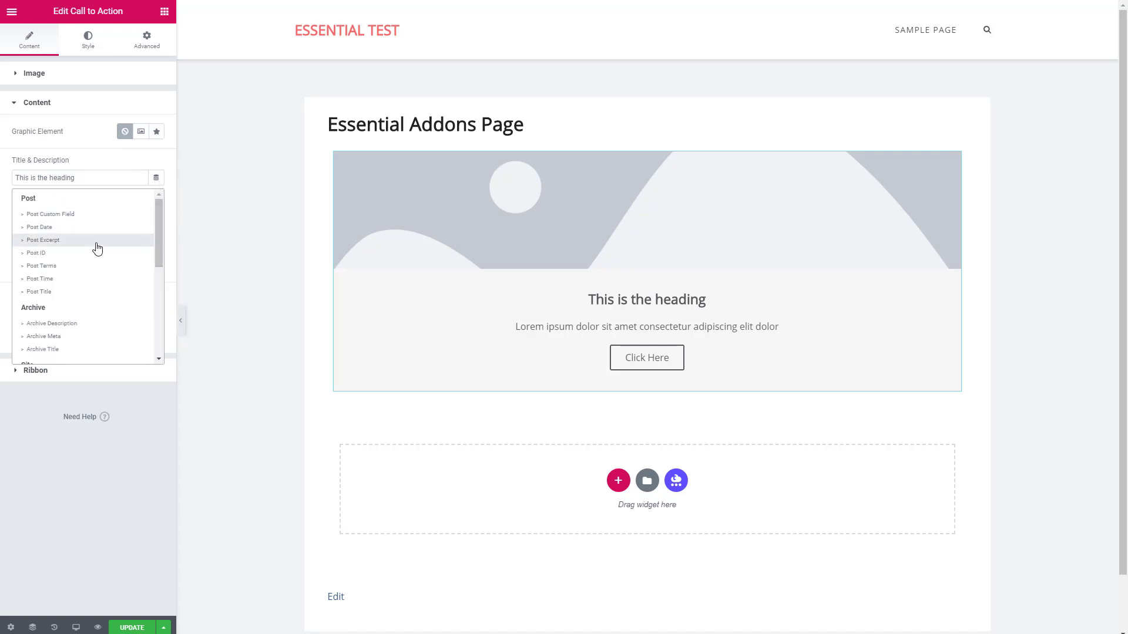
pyautogui.scroll(-2, 68, 235)
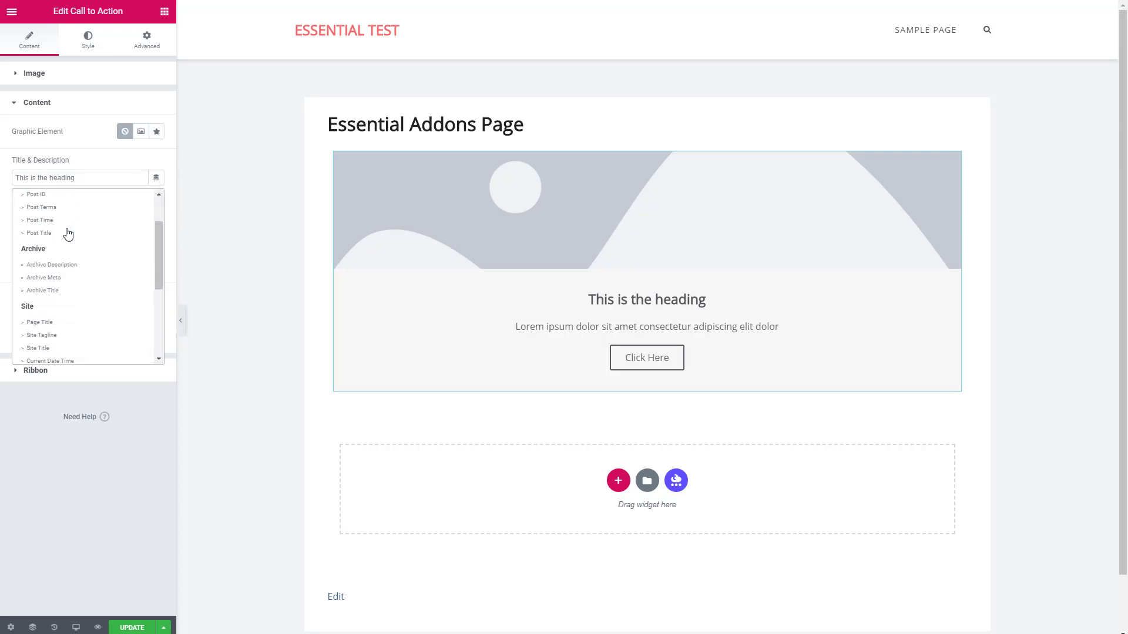
pyautogui.scroll(-1, 68, 235)
pyautogui.scroll(2, 68, 235)
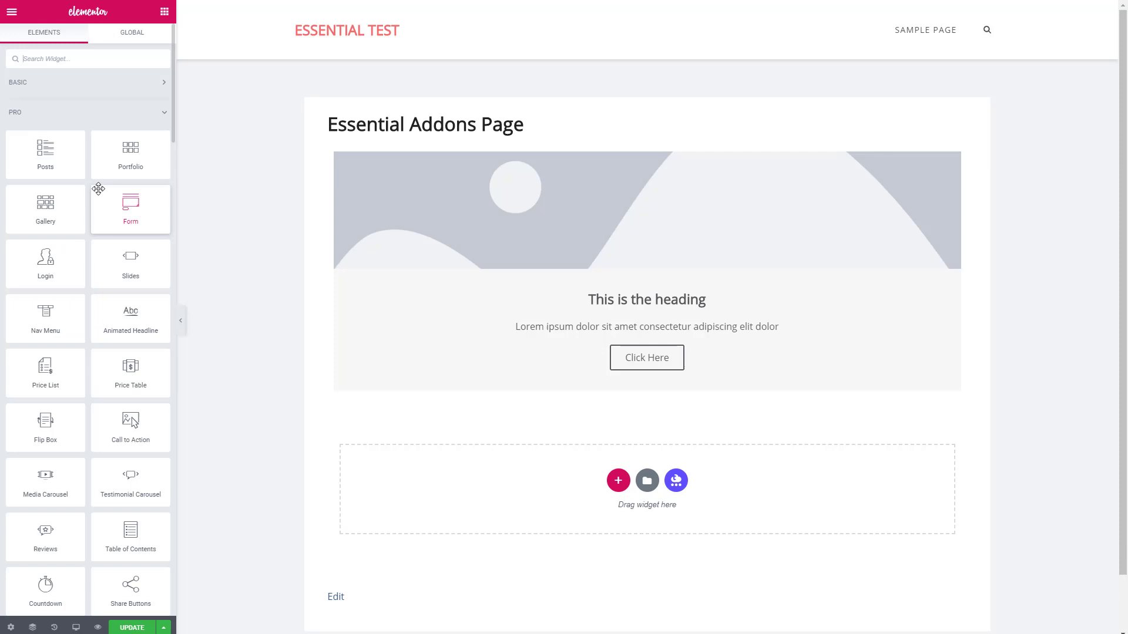
# - Add the Essential Addons Call to Action widget below the Elementor Pro one for comparison
pyautogui.scroll(-15, 98, 197)
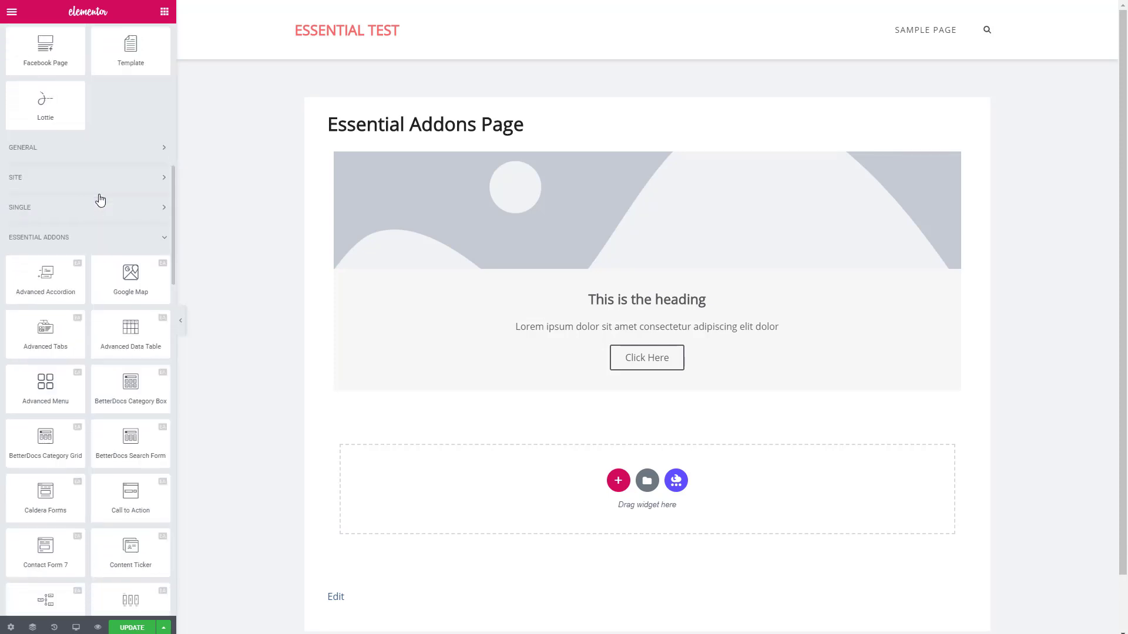
pyautogui.moveTo(126, 261); pyautogui.dragTo(408, 492)
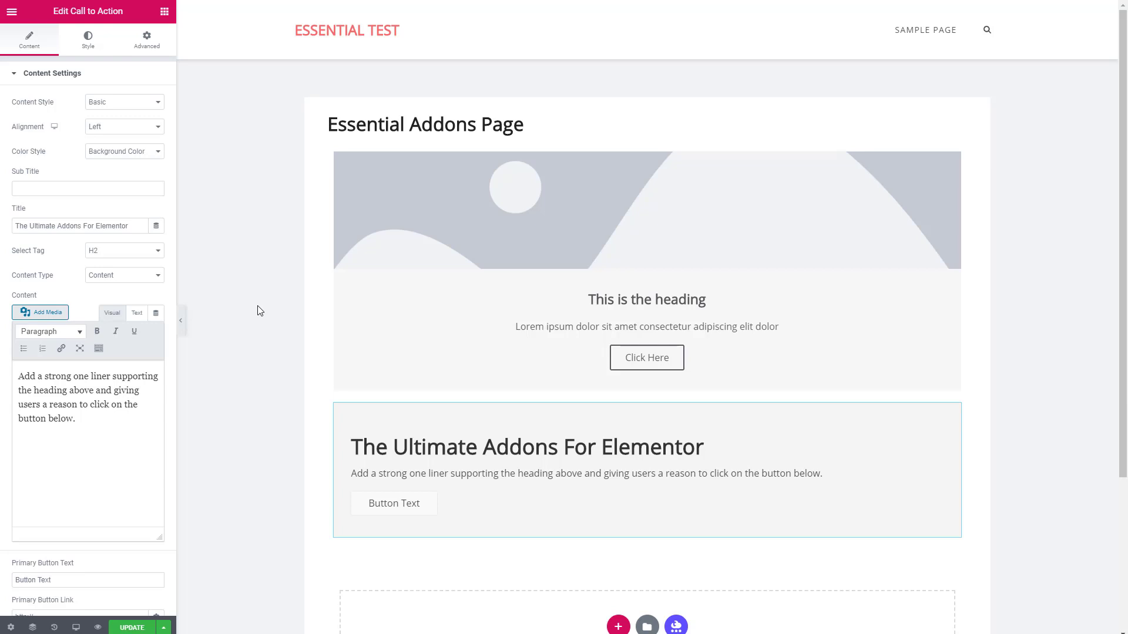
# - Add a basic Button widget below the "The Ultimate Addons For Elementor" call to action
pyautogui.click(164, 13)
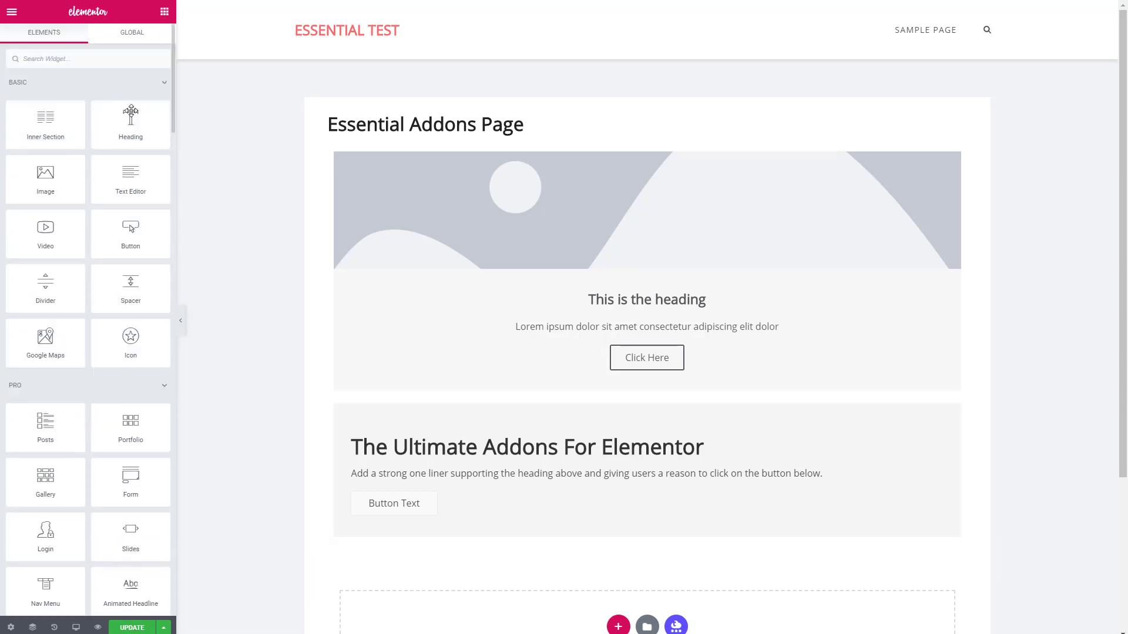
pyautogui.moveTo(131, 235); pyautogui.dragTo(418, 601)
pyautogui.click(381, 565)
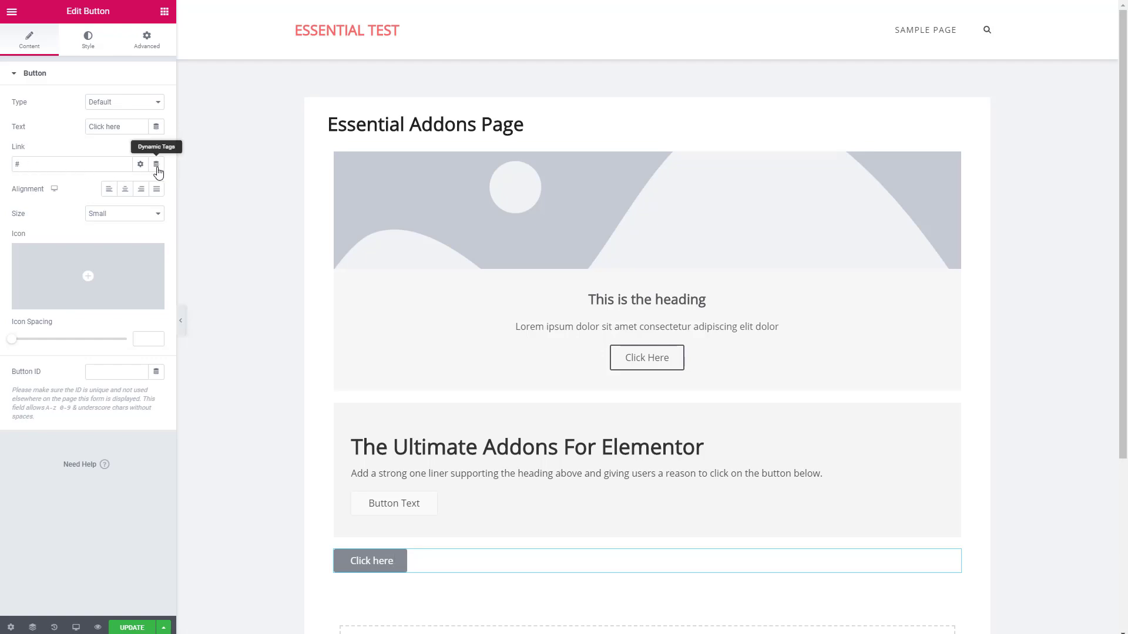
# - Add the Essential Addons Creative Button widget below the "Click here" button
pyautogui.scroll(-3, 251, 184)
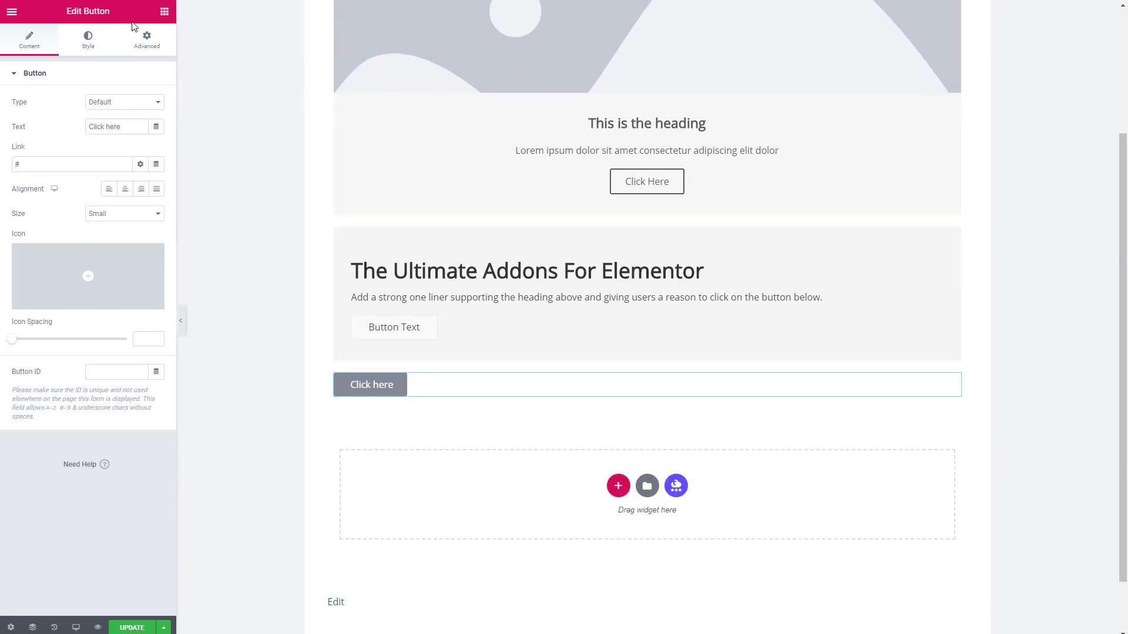
pyautogui.click(164, 12)
pyautogui.scroll(-10, 95, 249)
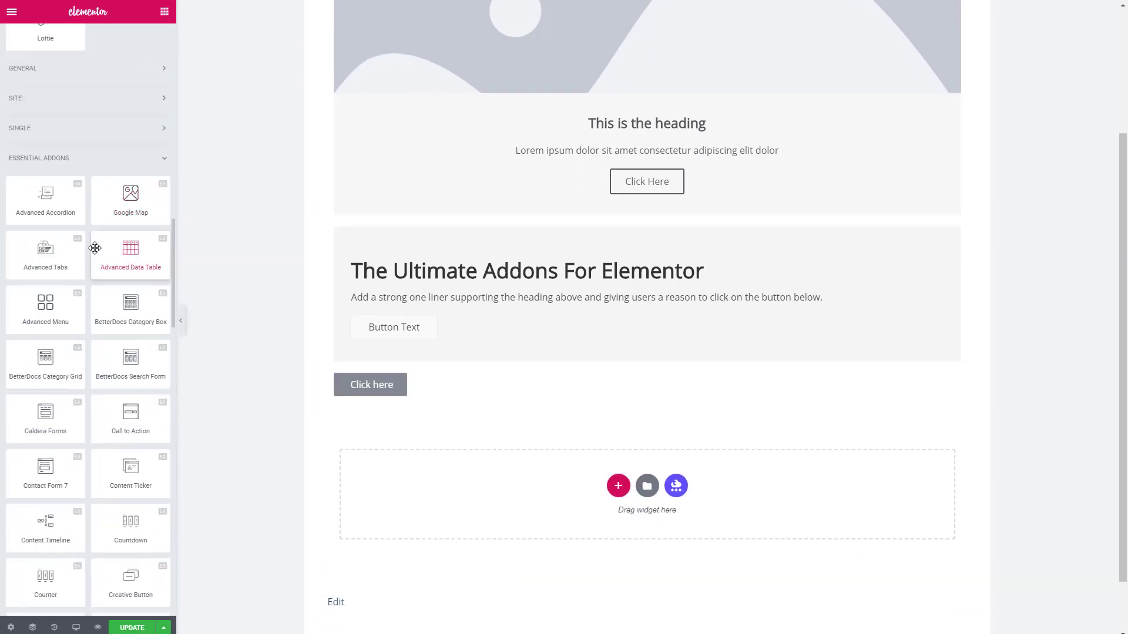
pyautogui.scroll(-4, 94, 248)
pyautogui.moveTo(131, 347); pyautogui.dragTo(410, 496)
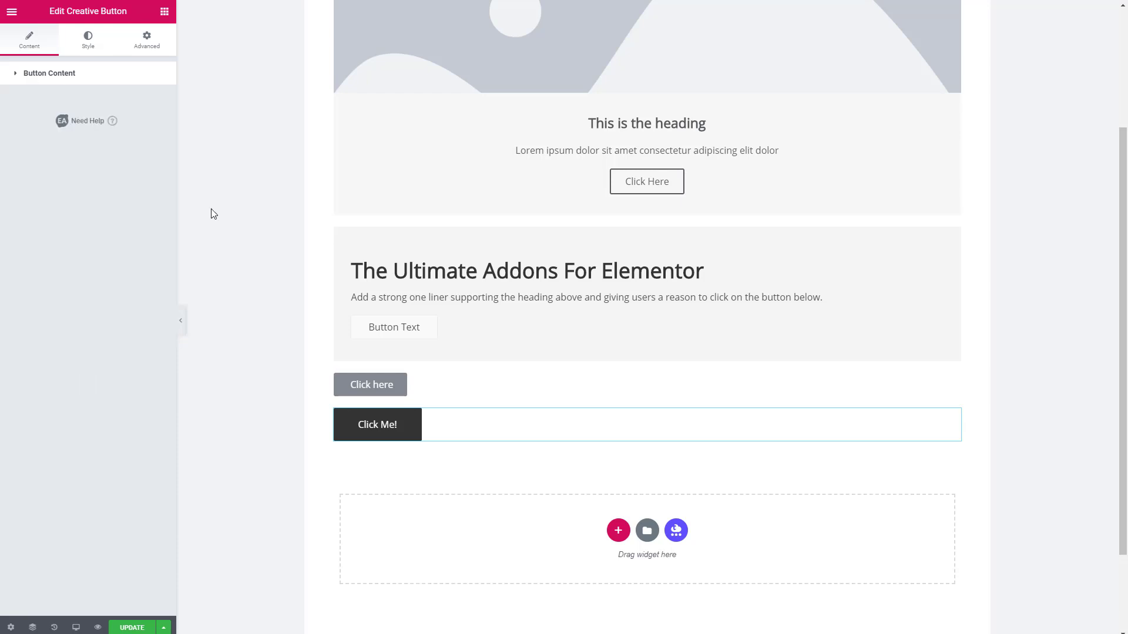
# - Open the page settings and view the Reading Progress Bar and Table of Contents extensions
pyautogui.click(165, 11)
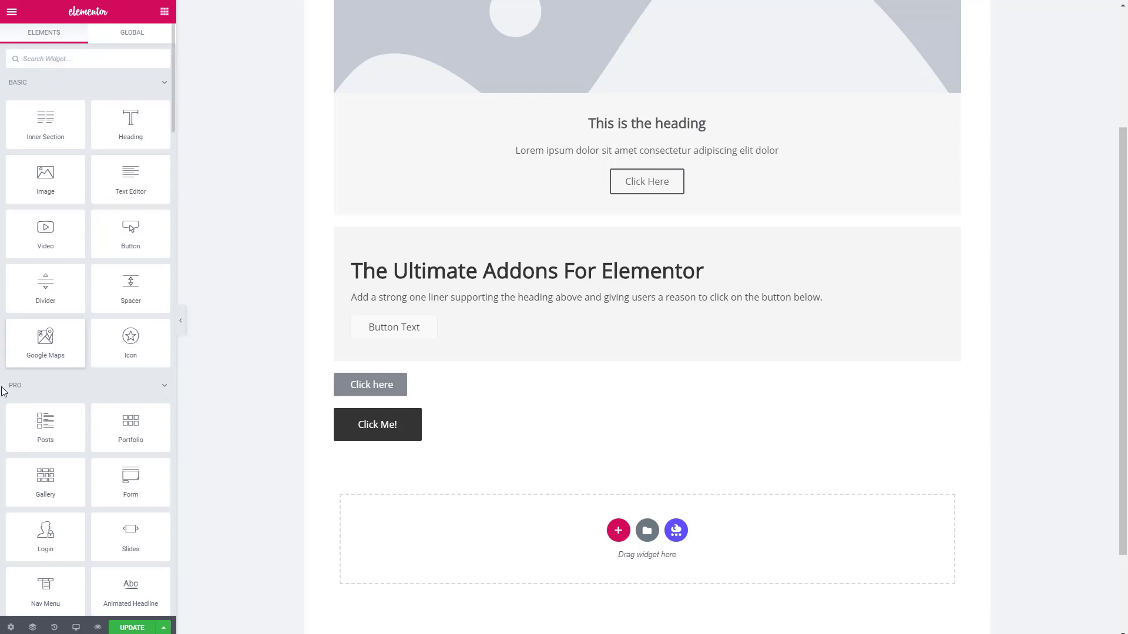
pyautogui.click(11, 627)
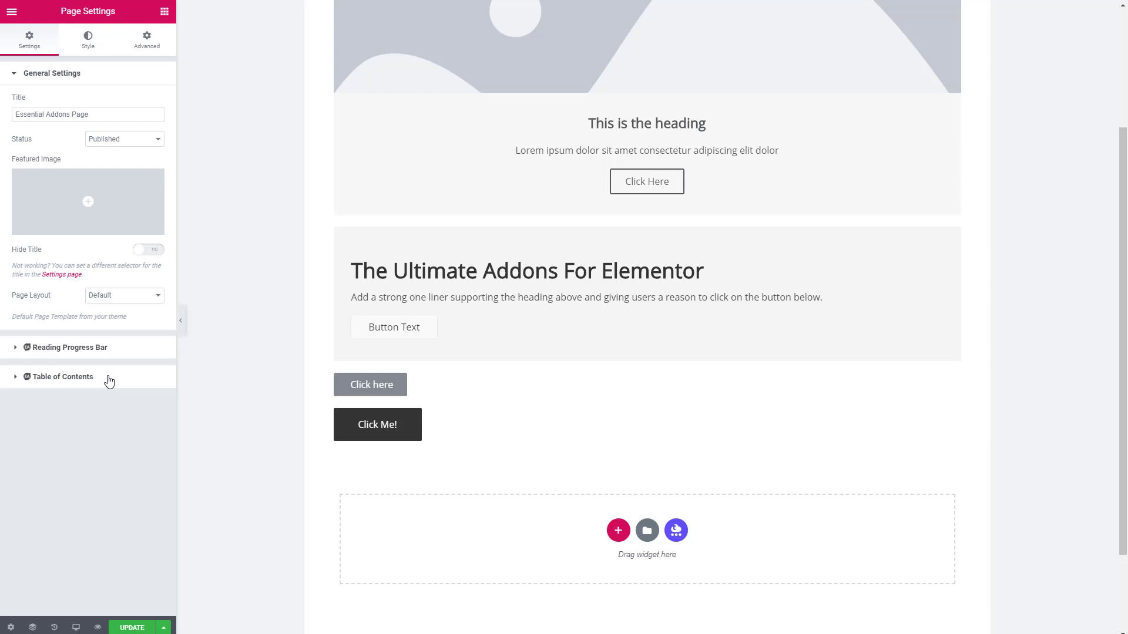
# - Search the widget list for "post" and add the Smart Post List widget below the "Click Me!" button
pyautogui.click(165, 11)
pyautogui.click(70, 82)
pyautogui.click(78, 112)
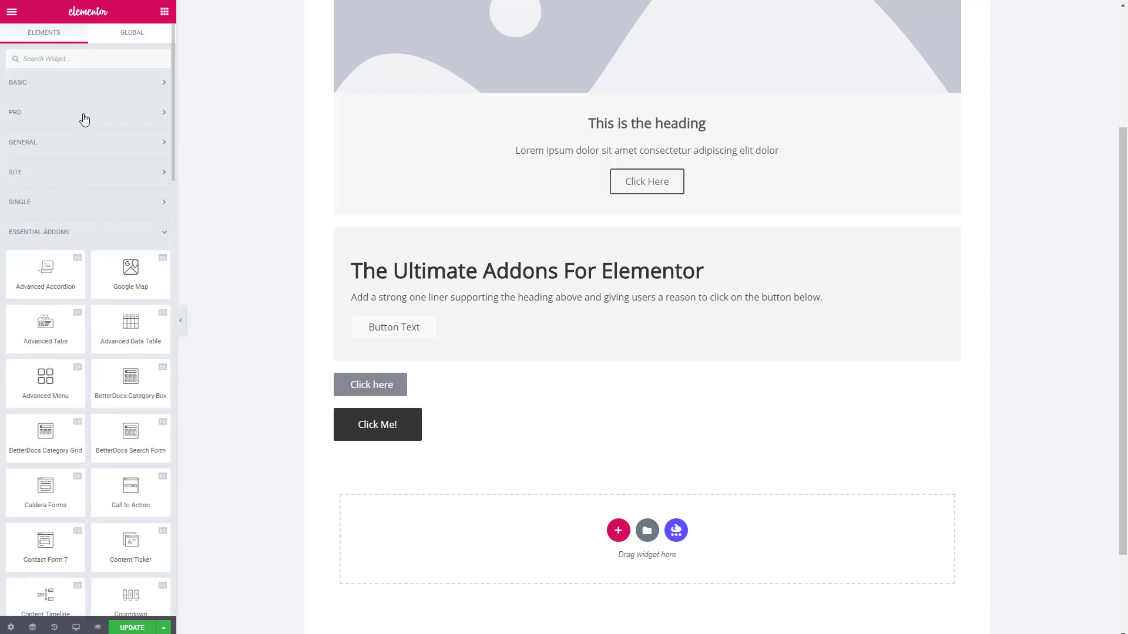
pyautogui.click(66, 61)
pyautogui.write('post')
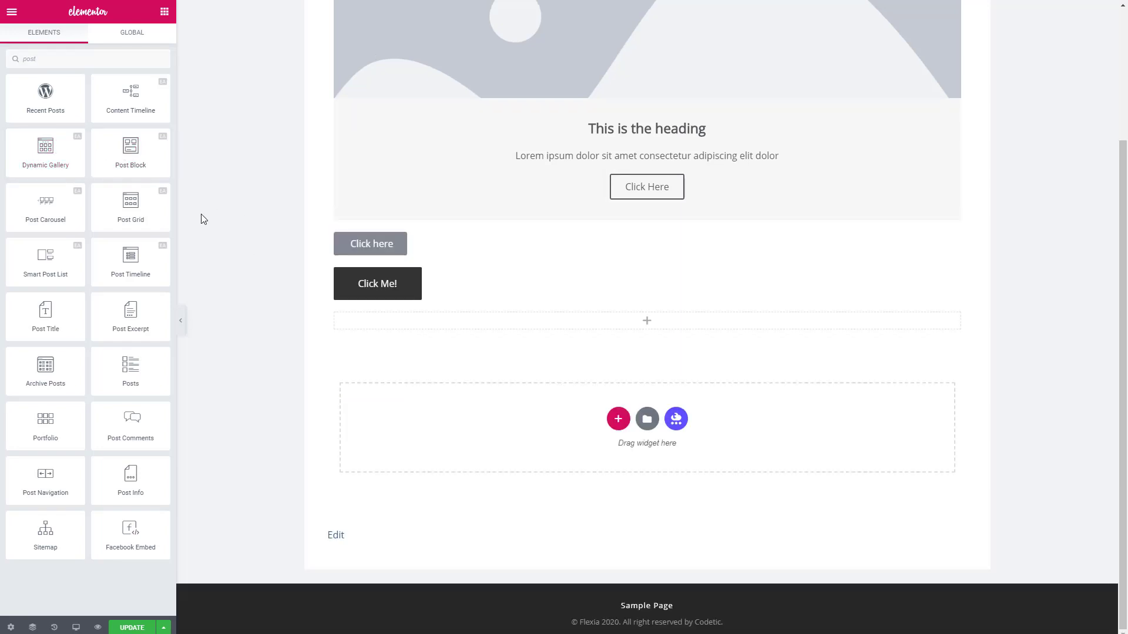
pyautogui.moveTo(45, 261); pyautogui.dragTo(505, 321)
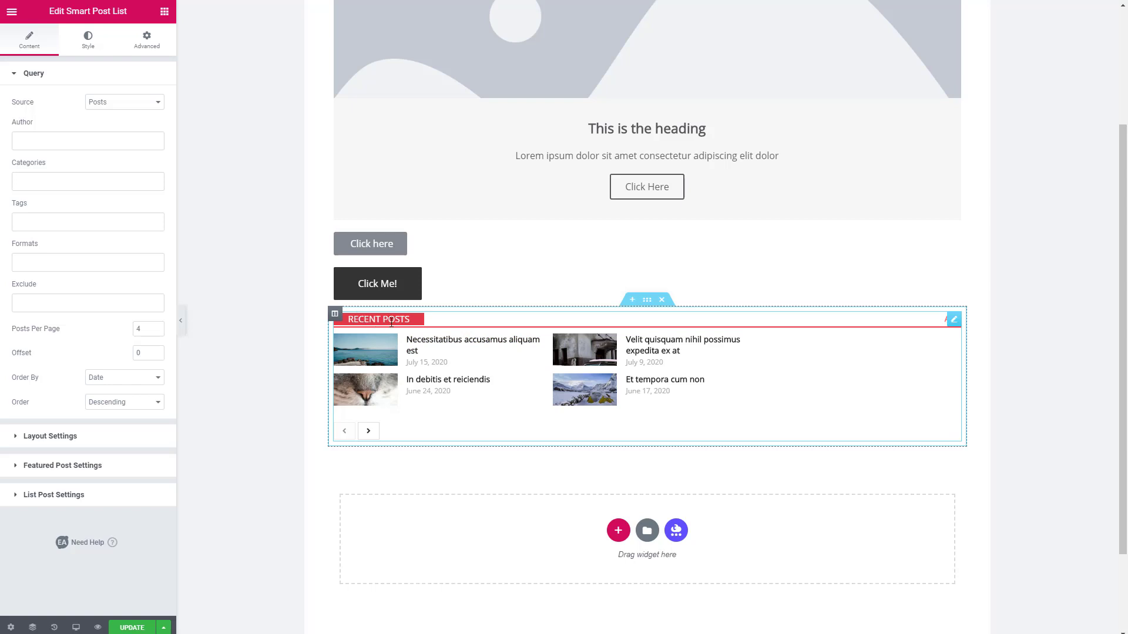
# - Limit the Smart Post List query to the Space, Home, Office and Nature categories and set Posts Per Page to 12
pyautogui.click(117, 103)
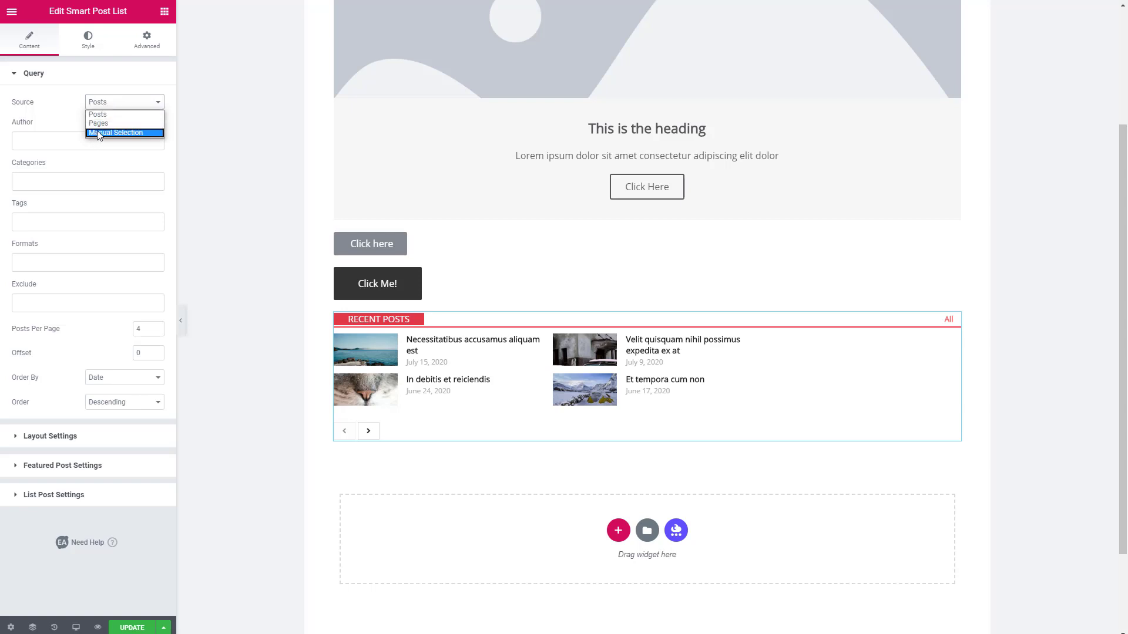
pyautogui.click(96, 104)
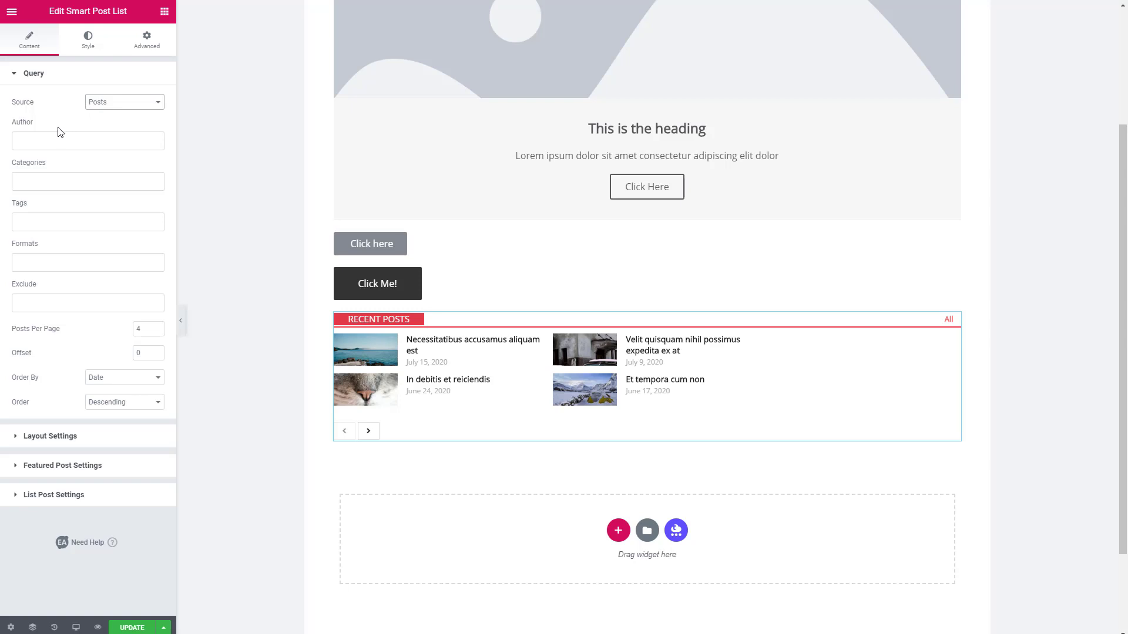
pyautogui.click(42, 180)
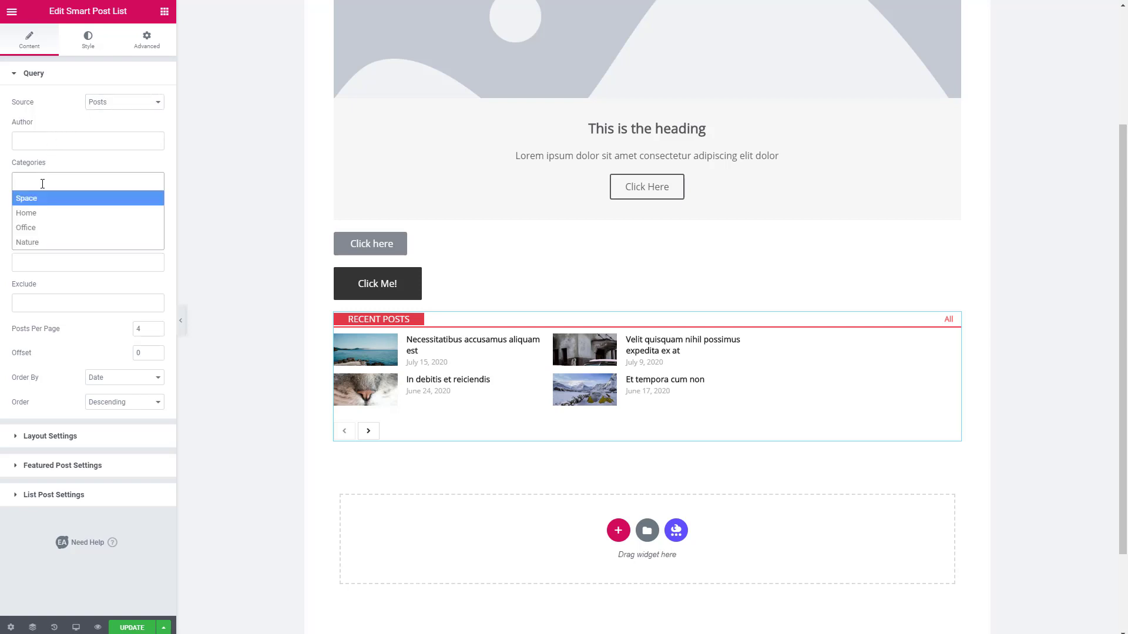
pyautogui.click(41, 199)
pyautogui.click(59, 212)
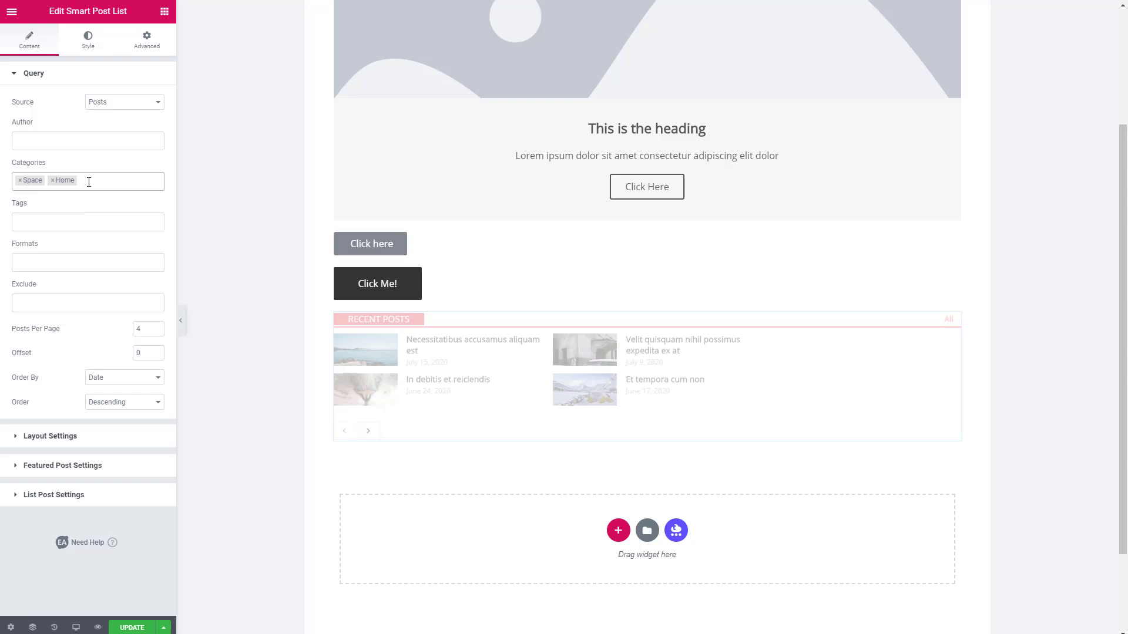
pyautogui.click(89, 182)
pyautogui.click(106, 226)
pyautogui.click(132, 181)
pyautogui.click(111, 243)
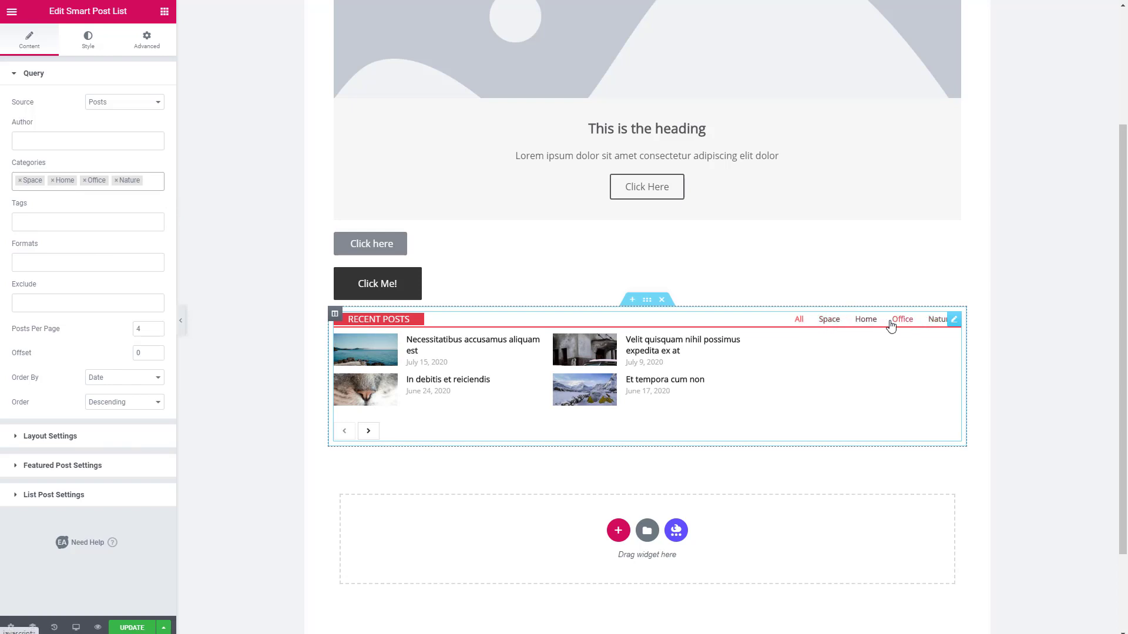
pyautogui.doubleClick(138, 329)
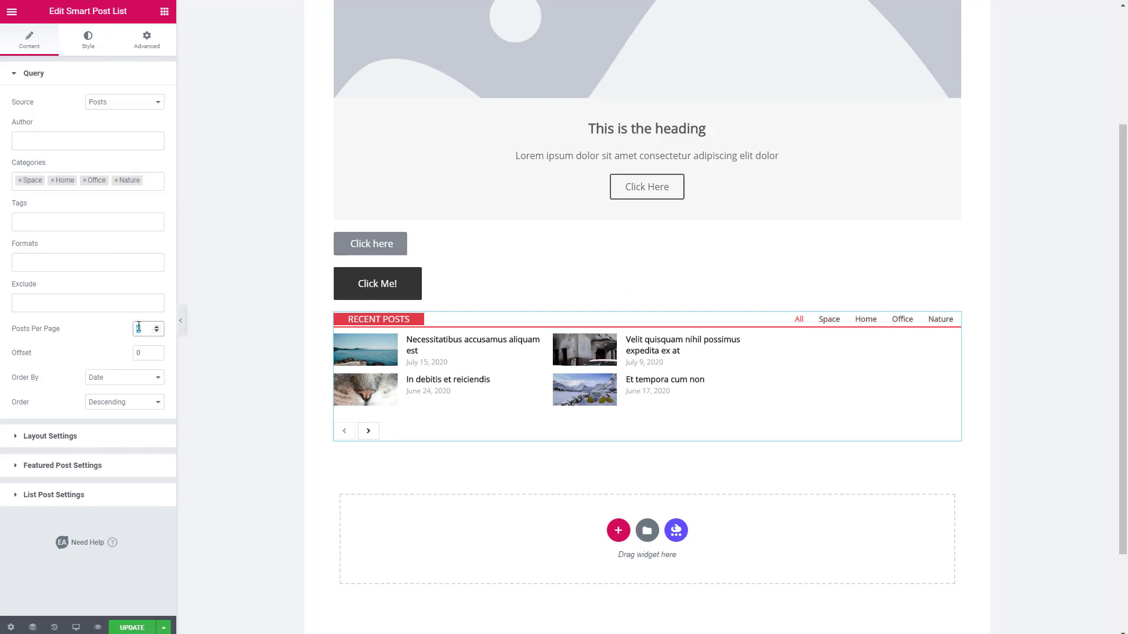
pyautogui.write('12')
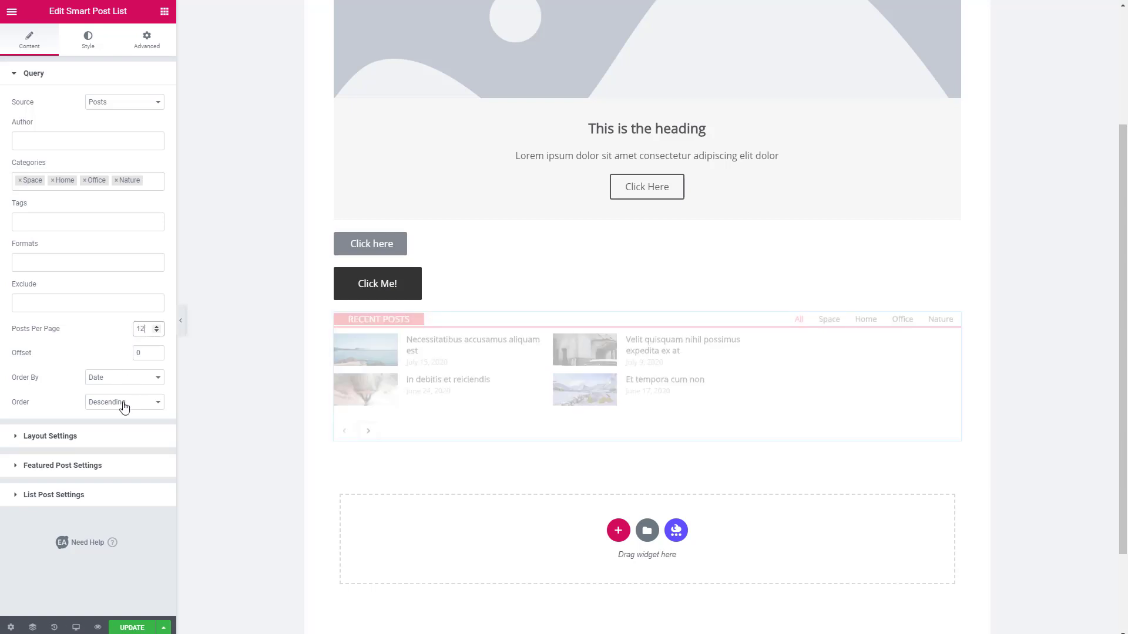
# - Set the Smart Post List's Layout Type to Advance and view the resulting post layout
pyautogui.click(13, 435)
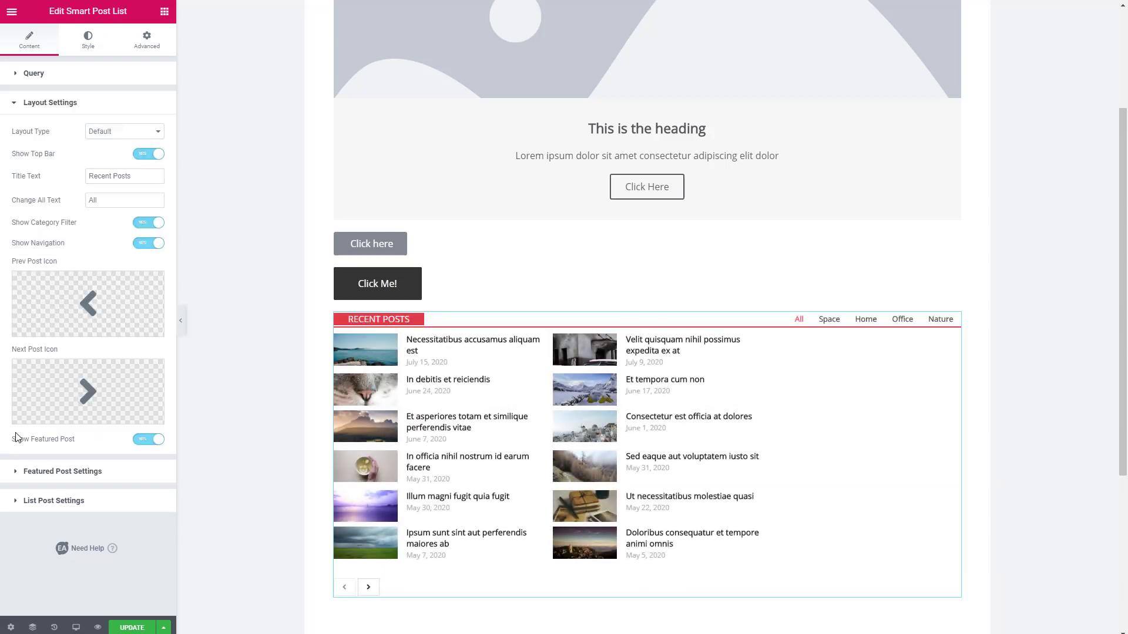
pyautogui.click(116, 133)
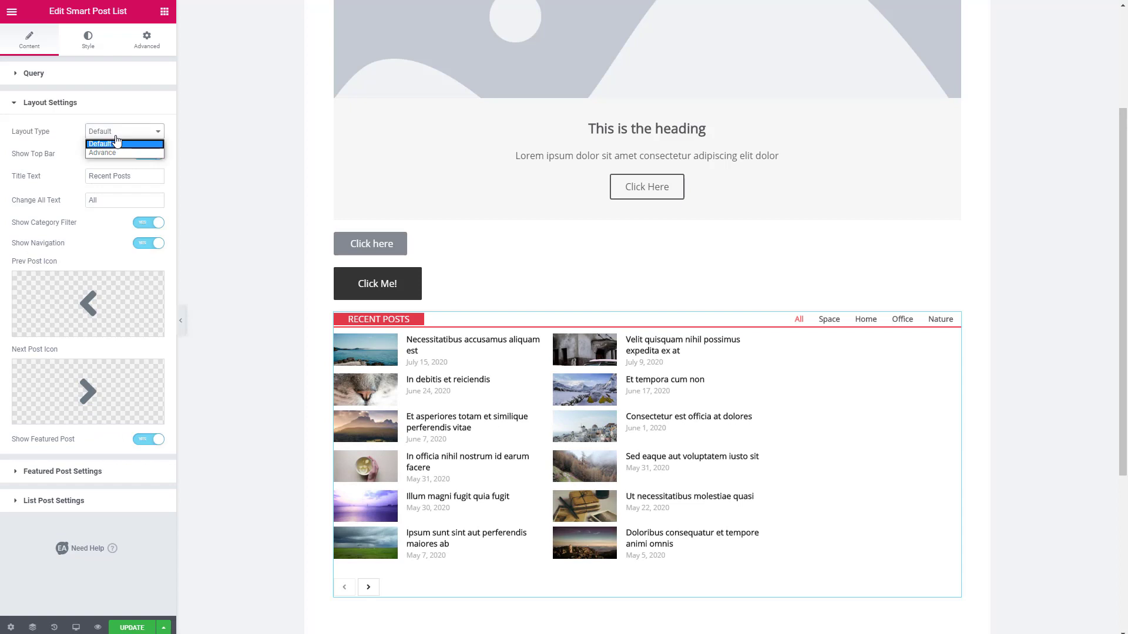
pyautogui.click(101, 153)
pyautogui.scroll(-5, 259, 209)
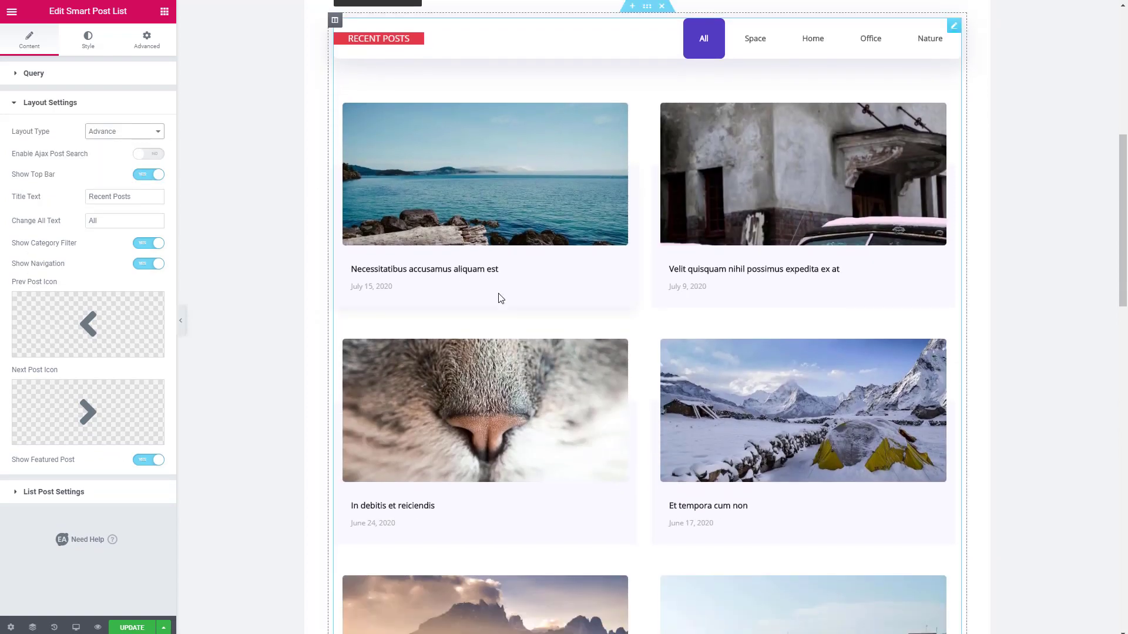
# - Enable Show Excerpt in the Smart Post List's list post settings
pyautogui.click(17, 494)
pyautogui.click(158, 273)
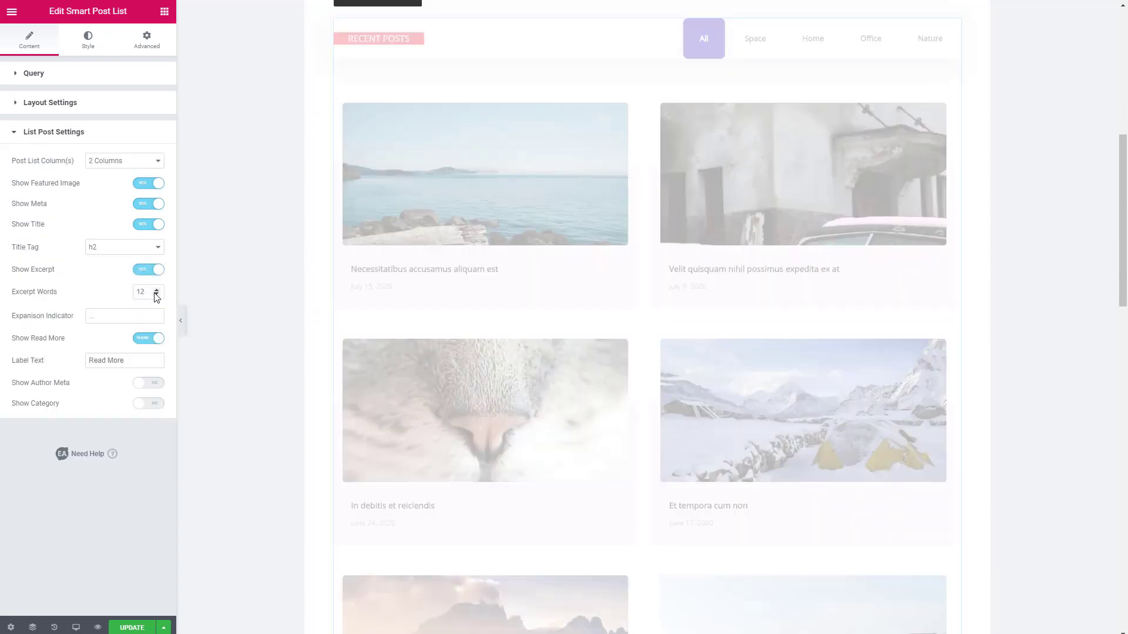
# - Enable Show Author Meta and Show Category for the Smart Post List and view its style options
pyautogui.click(153, 384)
pyautogui.click(157, 404)
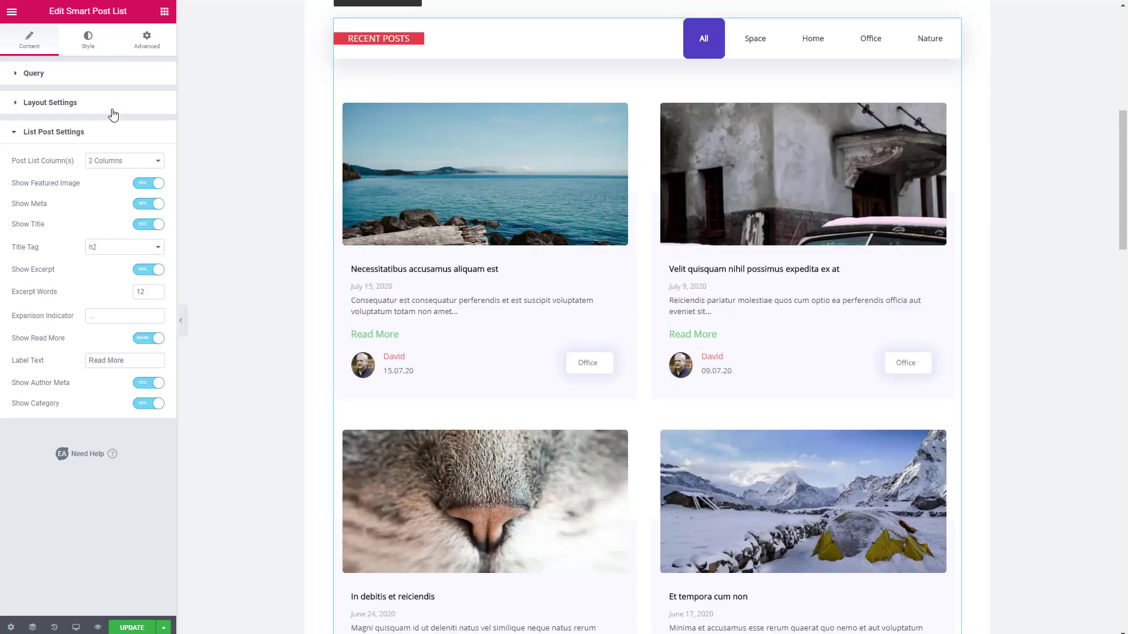
pyautogui.click(87, 41)
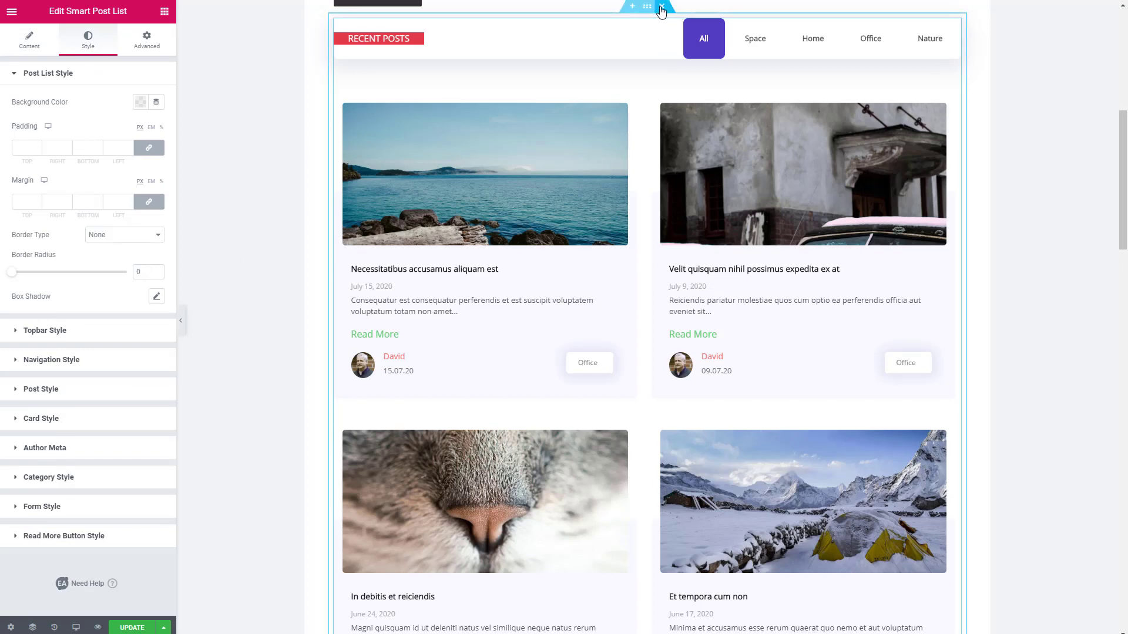
# - Delete the Smart Post List section, search the widgets for "post" and add the Dynamic Gallery widget below the "Click Me!" button
pyautogui.click(663, 7)
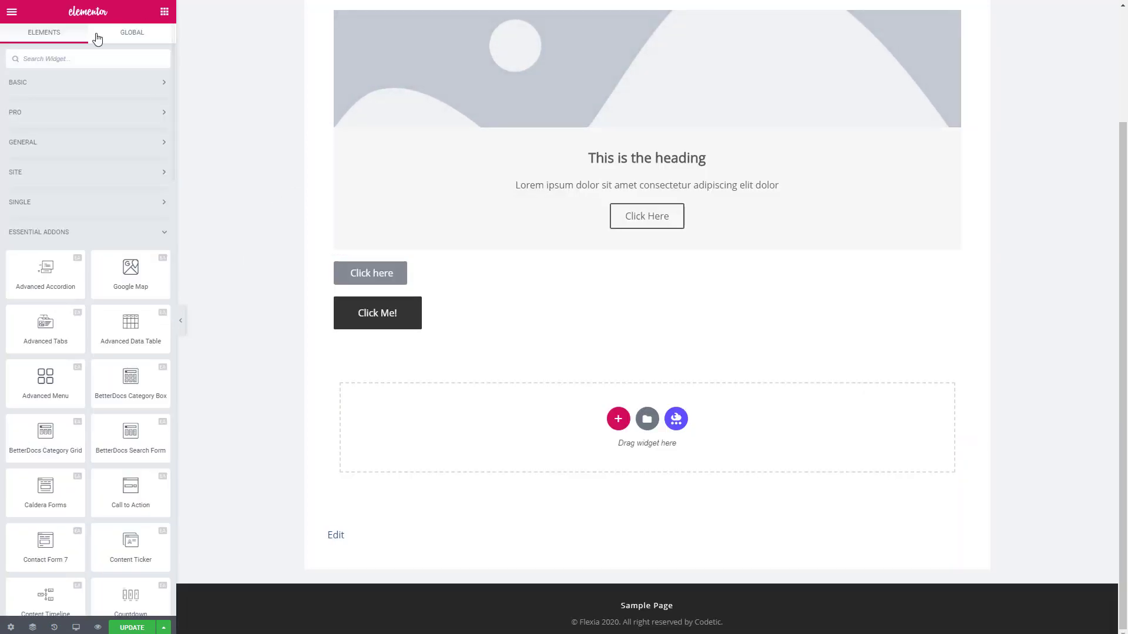
pyautogui.write('post')
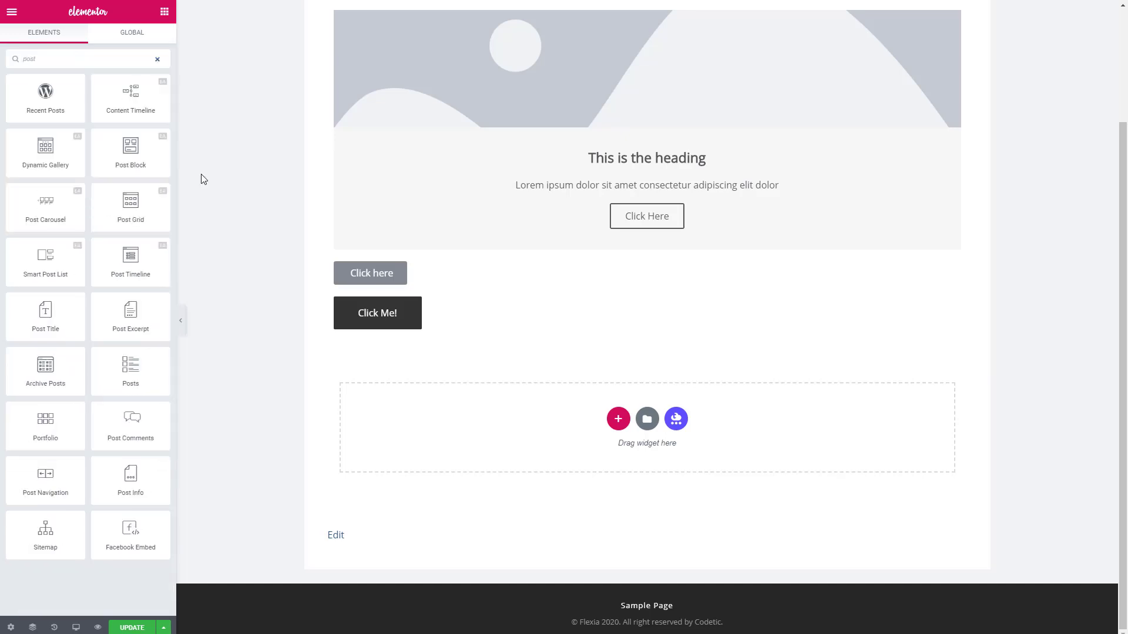
pyautogui.moveTo(86, 152); pyautogui.dragTo(445, 421)
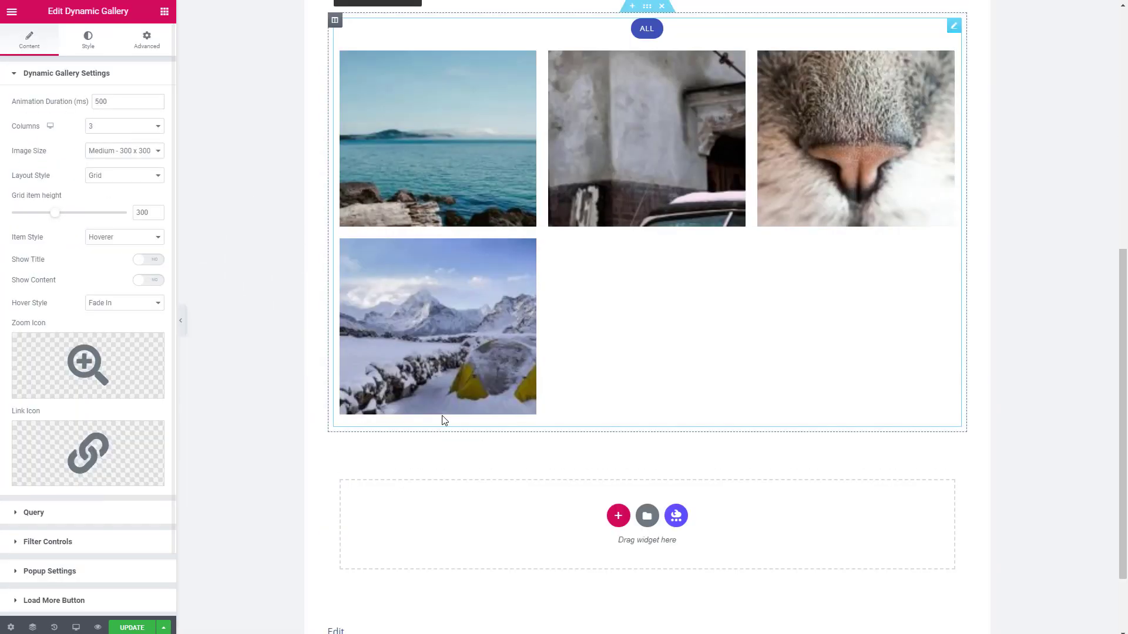
# - Set the Dynamic Gallery's Image Size to Medium Large - 768
pyautogui.click(118, 152)
pyautogui.click(120, 188)
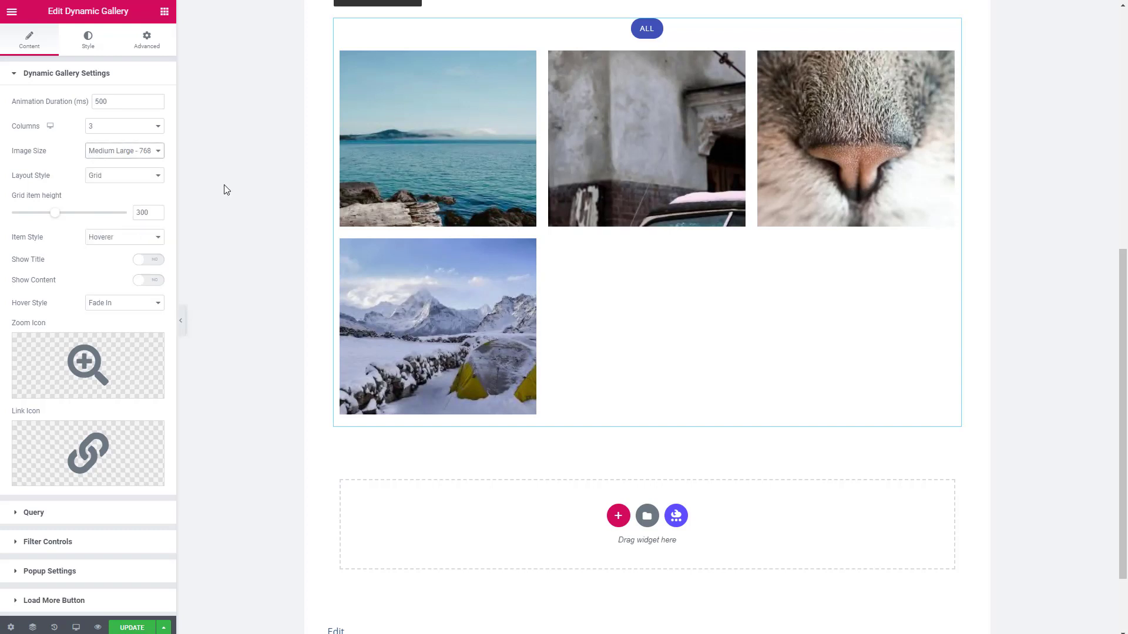
# - Limit the Dynamic Gallery query to the Space, Home, Office and Nature categories and set Posts Per Page to 6
pyautogui.scroll(-2, 94, 299)
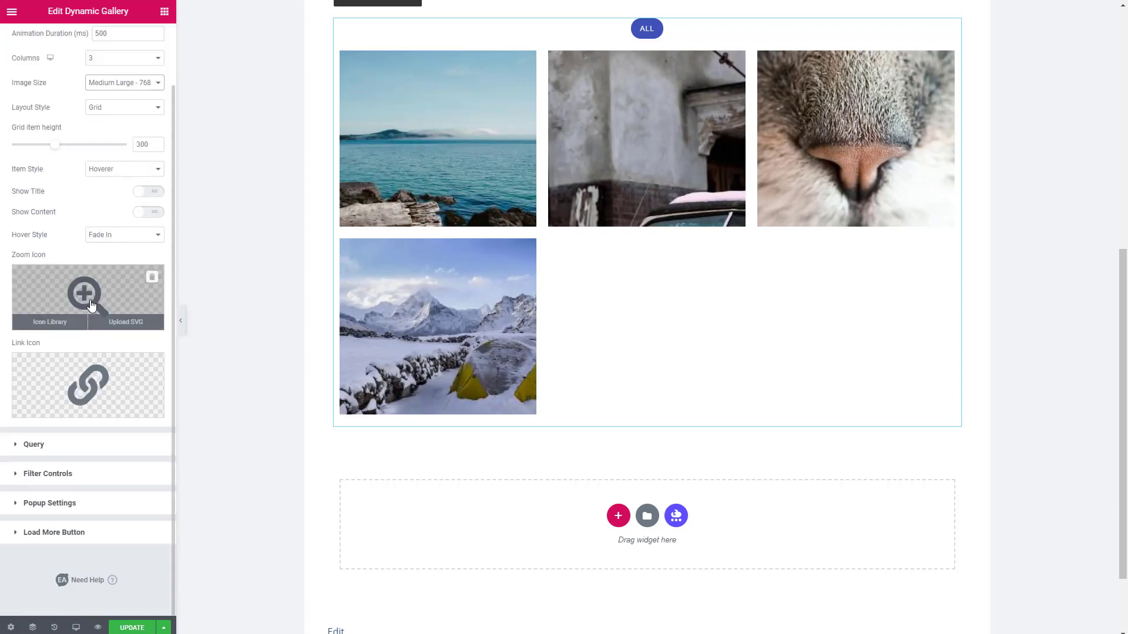
pyautogui.click(19, 443)
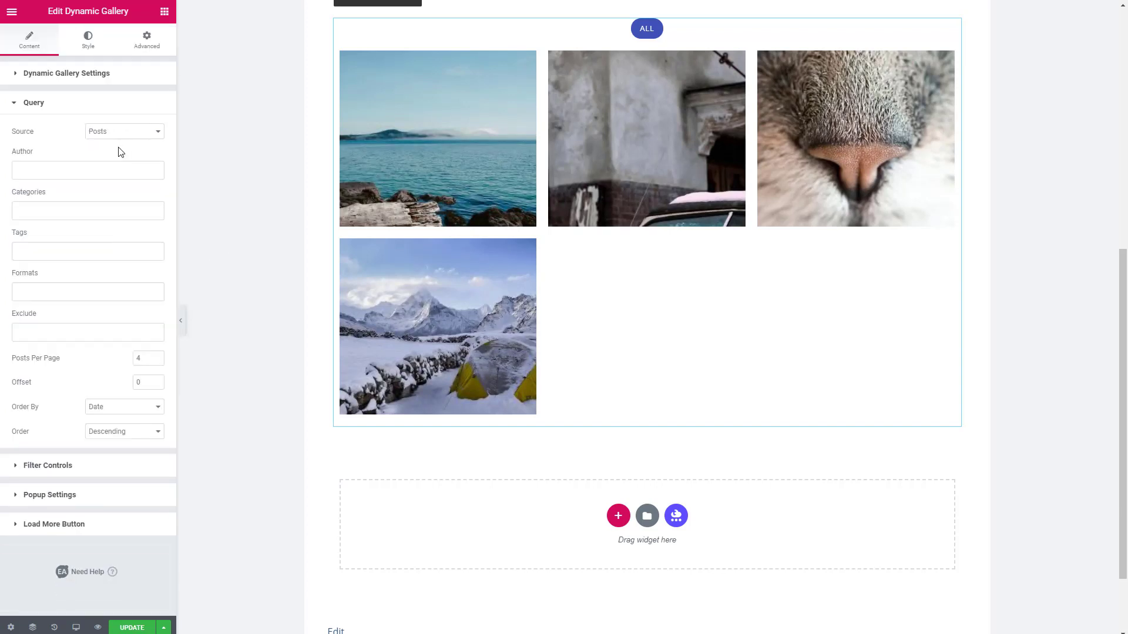
pyautogui.click(66, 210)
pyautogui.click(61, 229)
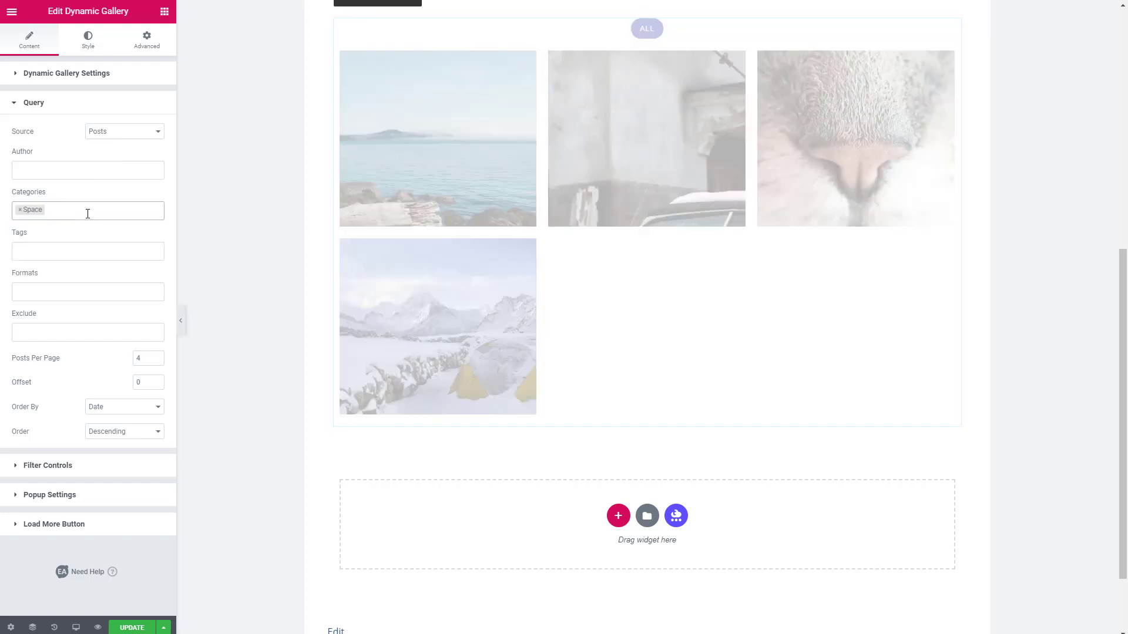
pyautogui.click(88, 211)
pyautogui.click(65, 247)
pyautogui.click(113, 210)
pyautogui.click(88, 256)
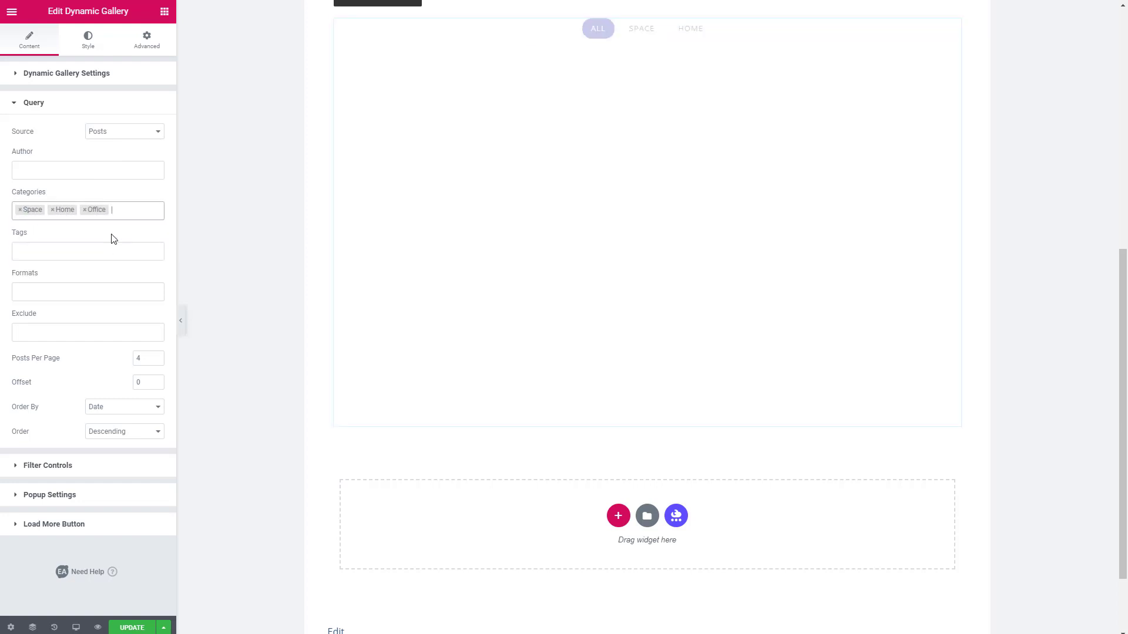
pyautogui.click(140, 211)
pyautogui.click(94, 272)
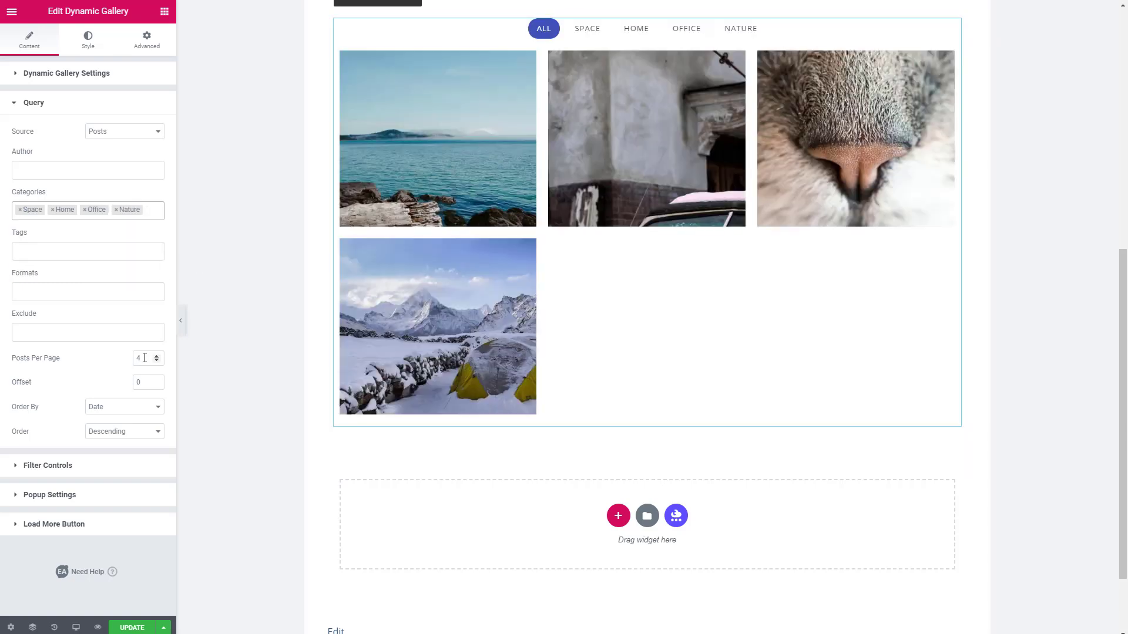
pyautogui.write('6')
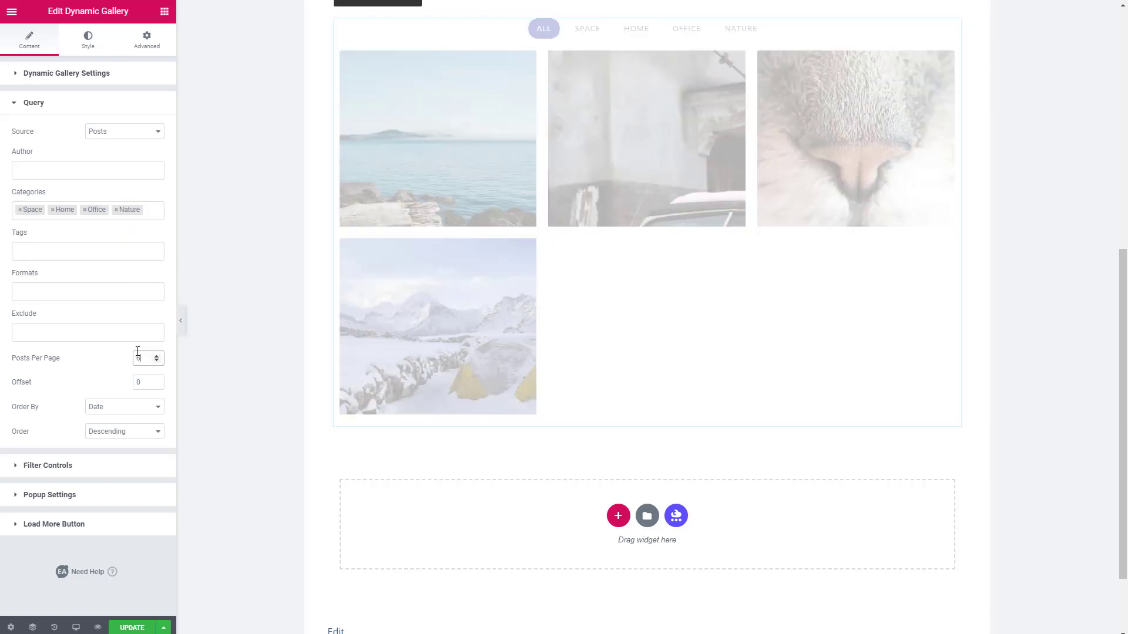
# - Review the Dynamic Gallery's Filter Controls and Popup Settings and preview its first image in the popup
pyautogui.click(59, 470)
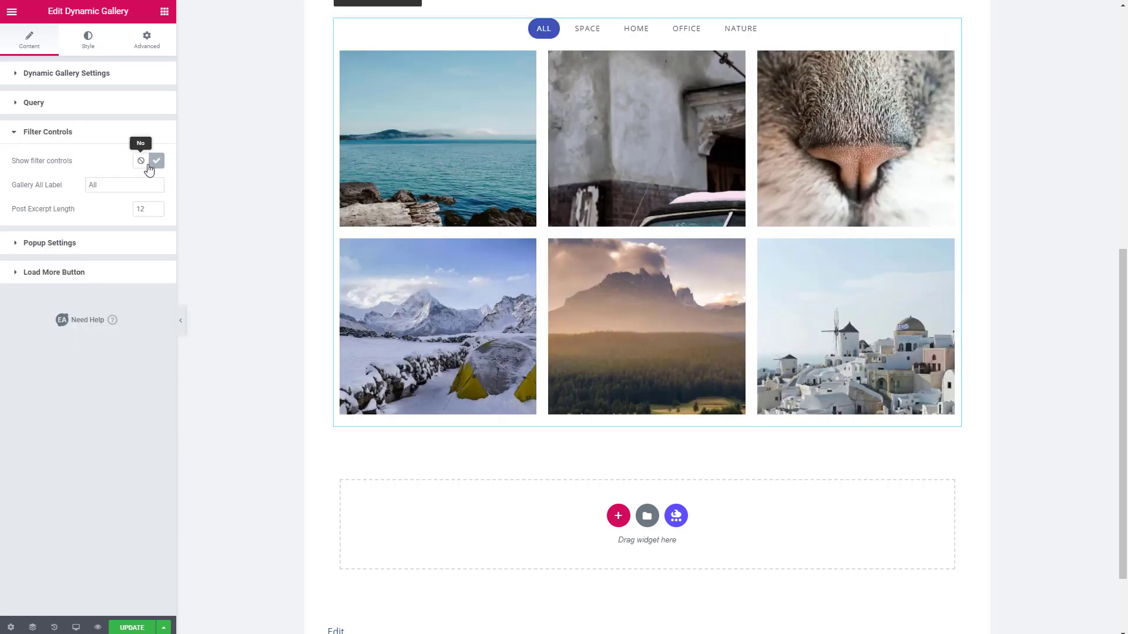
pyautogui.click(74, 243)
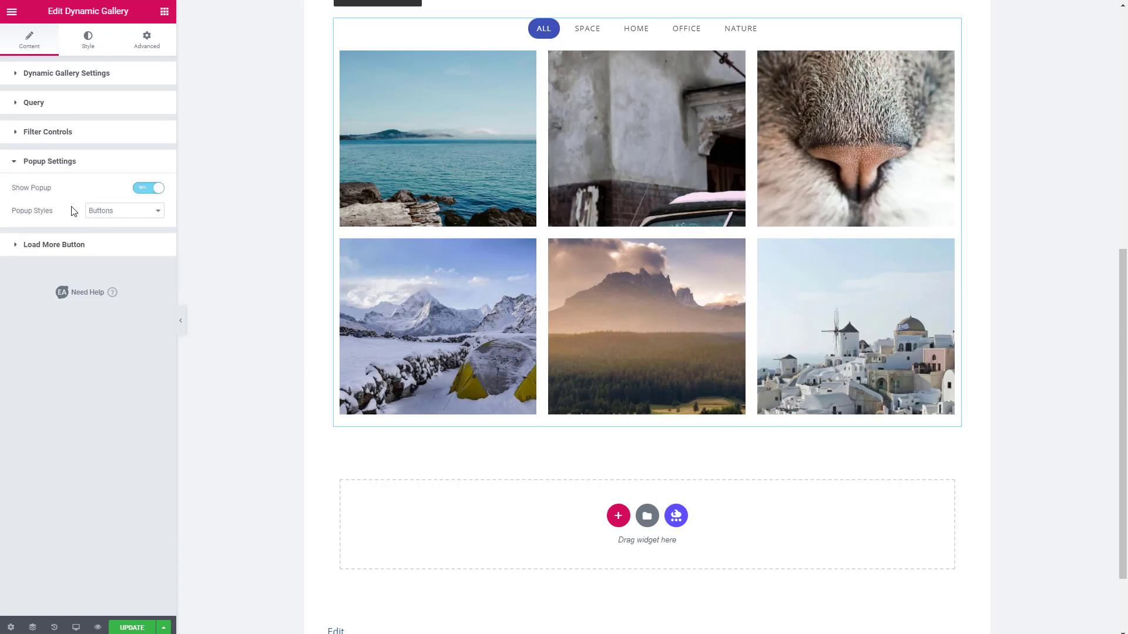
pyautogui.moveTo(402, 162)
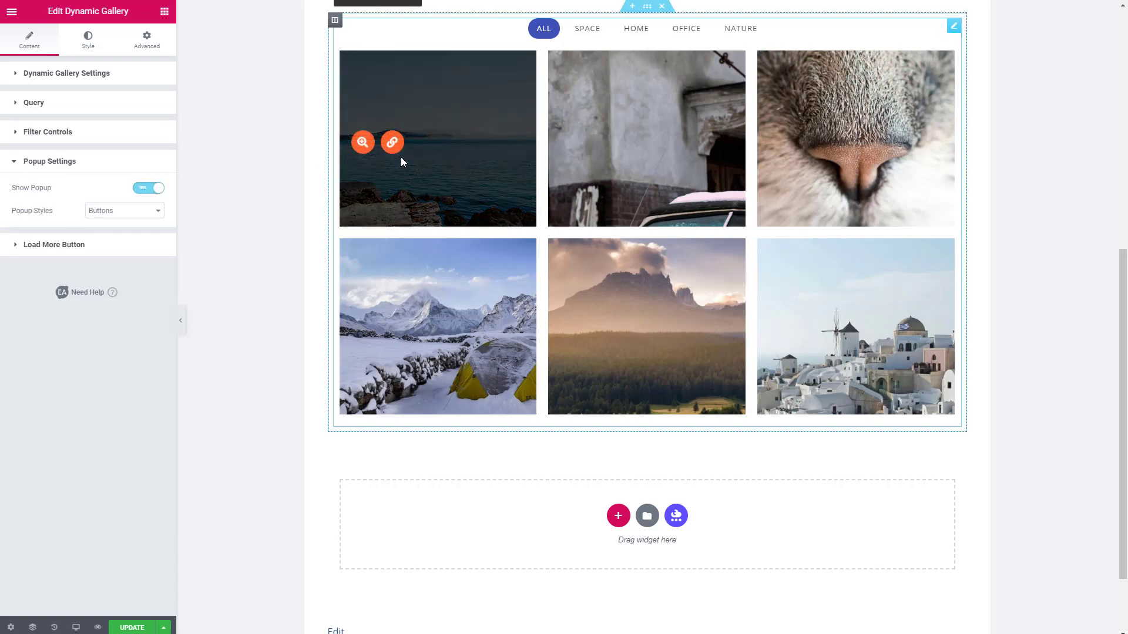
pyautogui.click(363, 144)
pyautogui.click(241, 129)
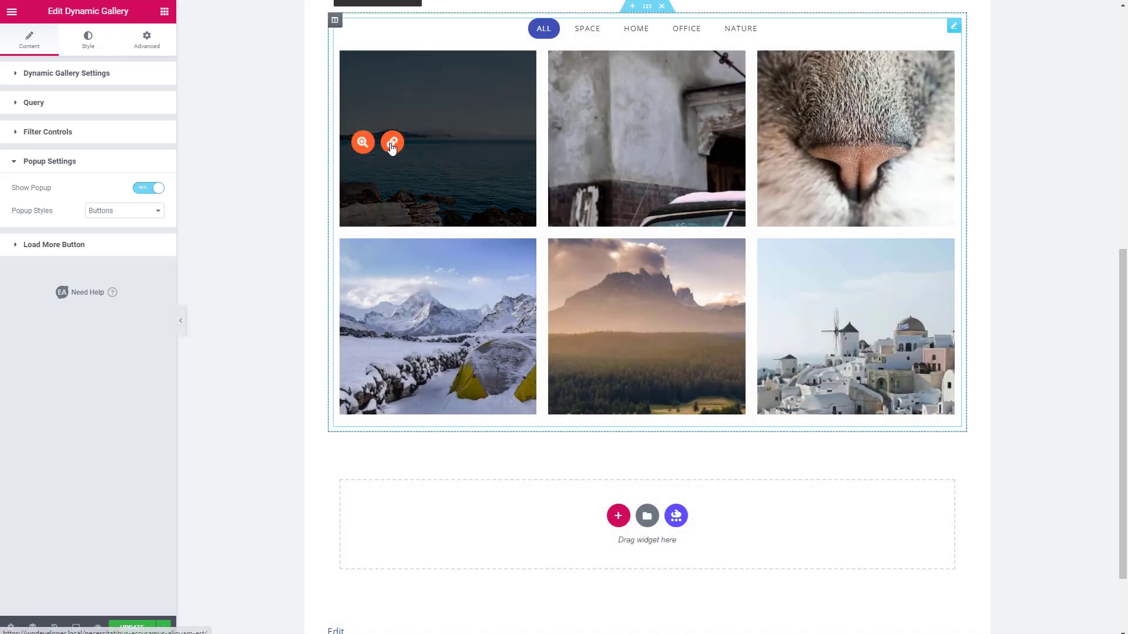
# - Enable the Dynamic Gallery's Load More Button and set its Item Style to Cards
pyautogui.click(18, 245)
pyautogui.click(150, 218)
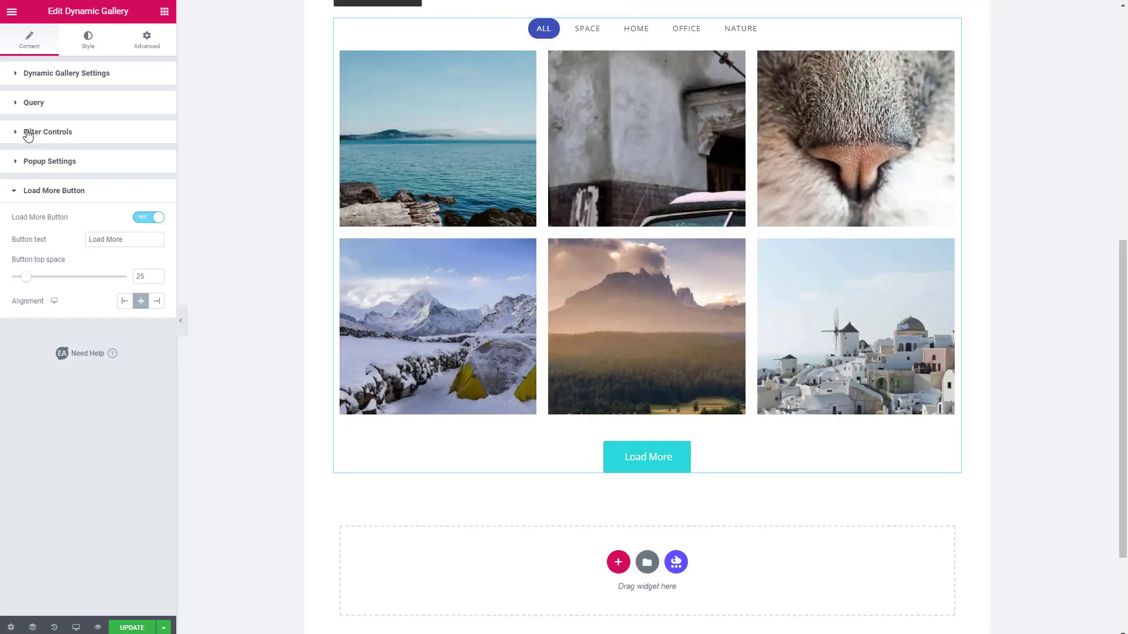
pyautogui.click(14, 74)
pyautogui.click(123, 237)
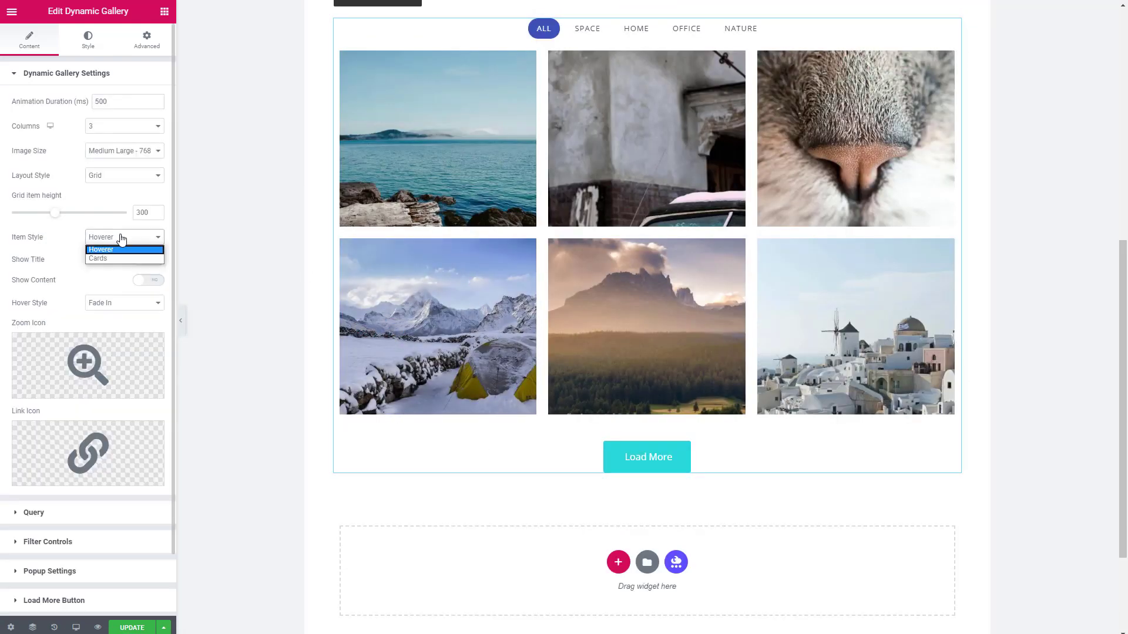
pyautogui.click(100, 259)
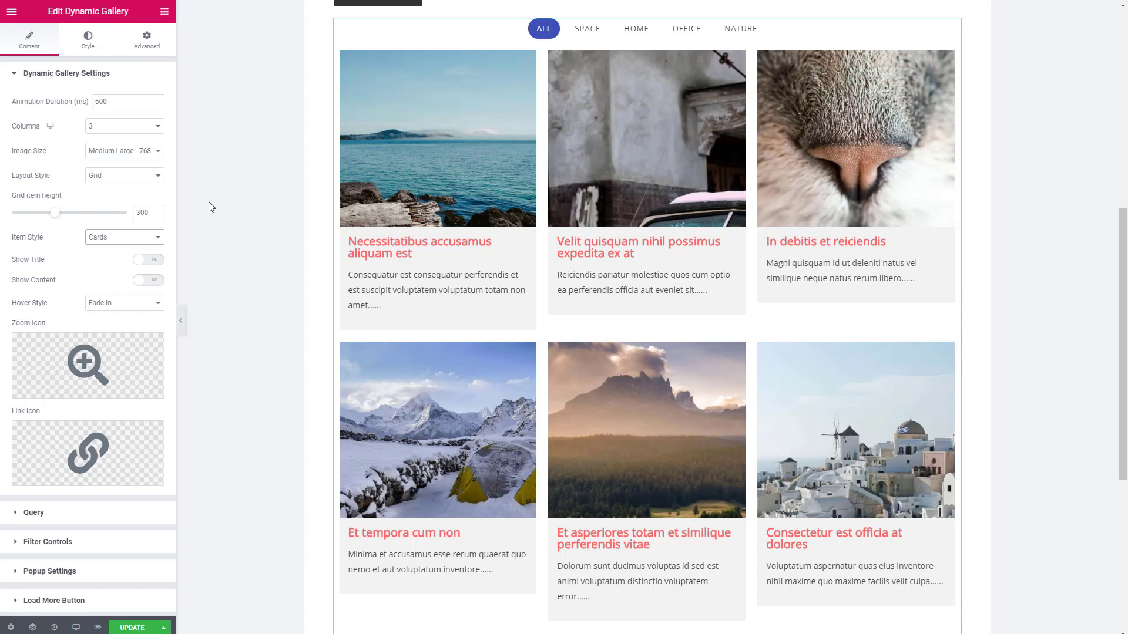
# - Return to the widget list and delete the Dynamic Gallery section from the page
pyautogui.click(168, 13)
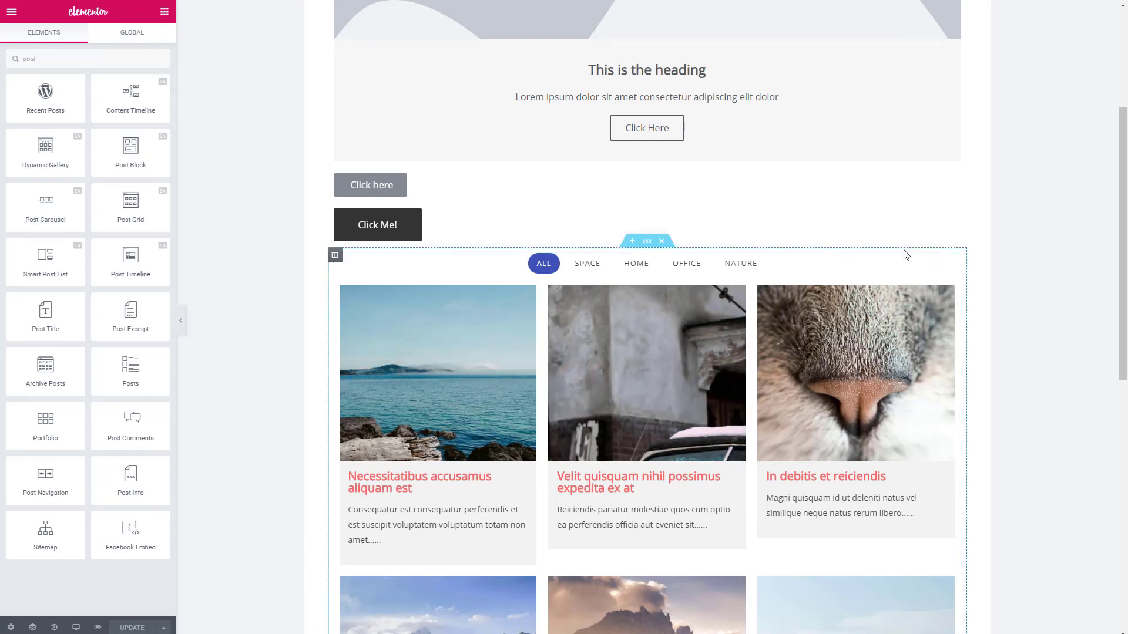
pyautogui.click(661, 247)
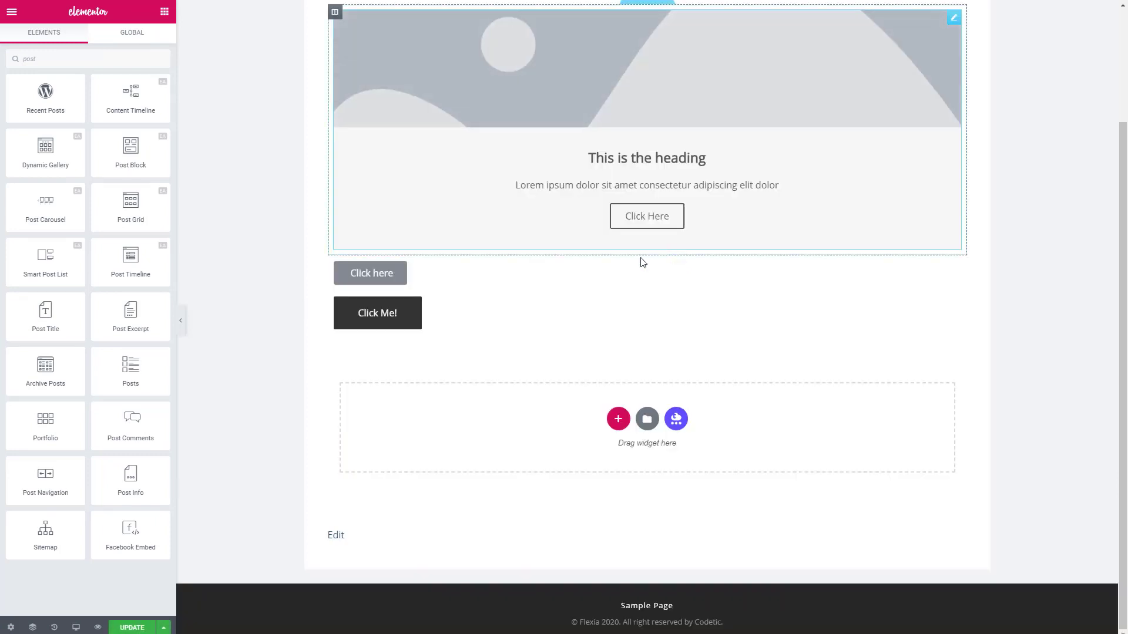
# - Search the widgets for "data" and add the Advanced Data Table below the "Click Me!" button
pyautogui.doubleClick(26, 60)
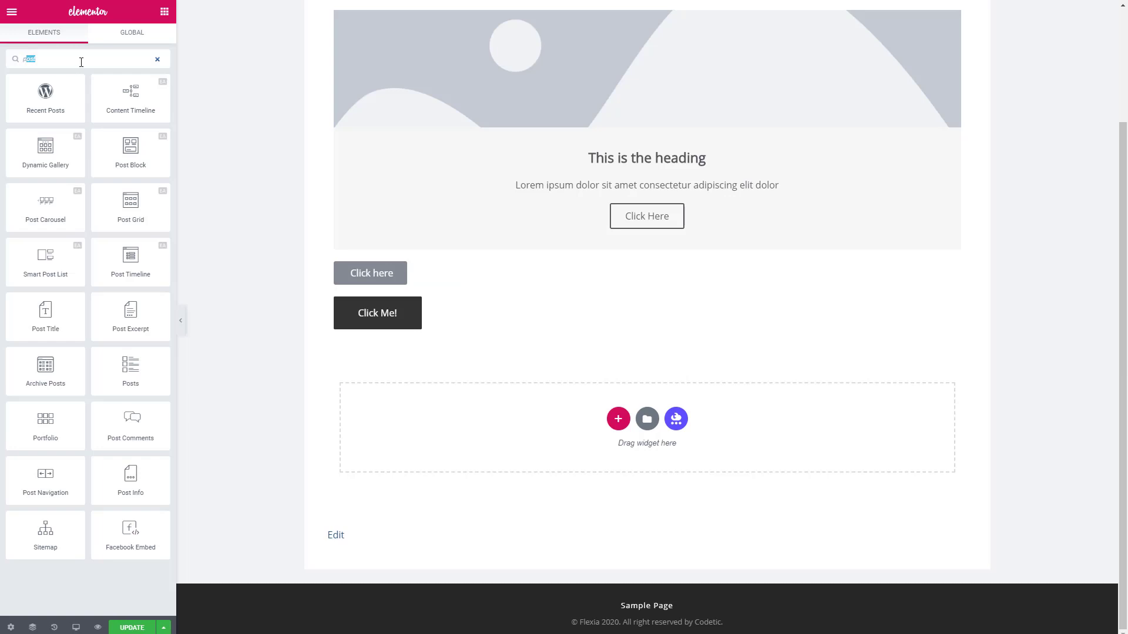
pyautogui.press('BackSpace')
pyautogui.write('data')
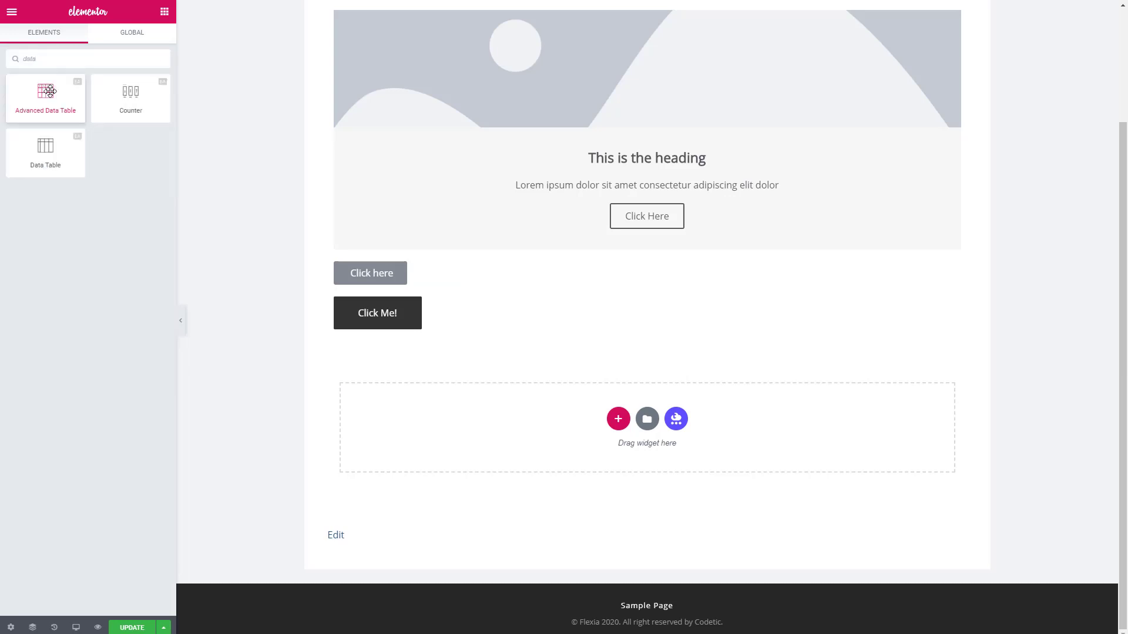
pyautogui.moveTo(50, 91); pyautogui.dragTo(407, 432)
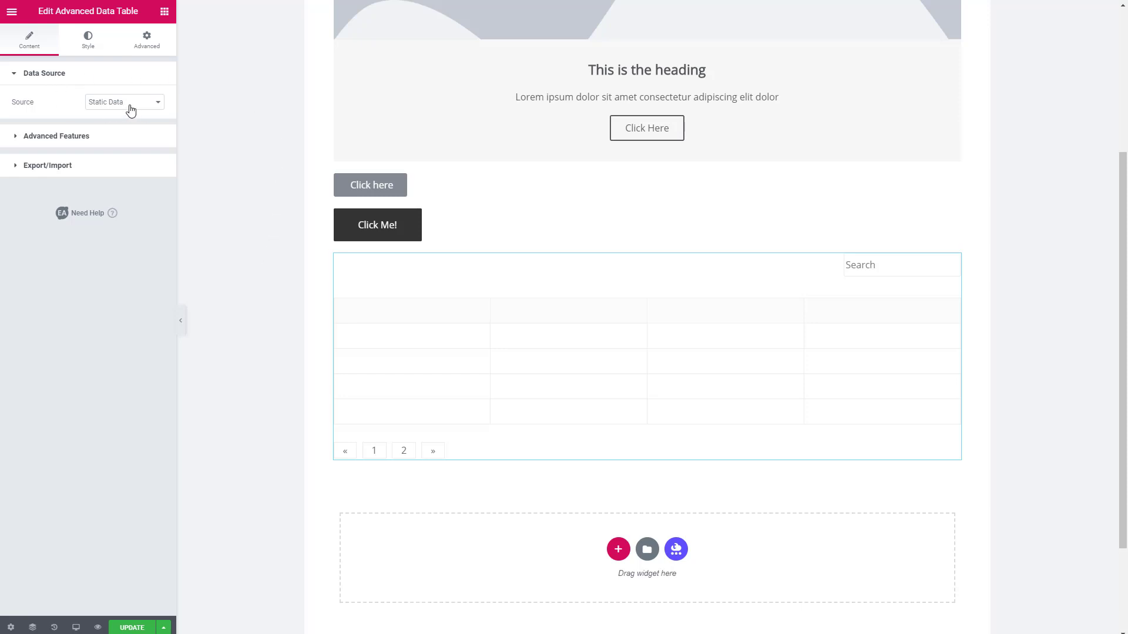
# - View the row and column options of a table cell, try "Row" as the first column header and clear it
pyautogui.rightClick(386, 335)
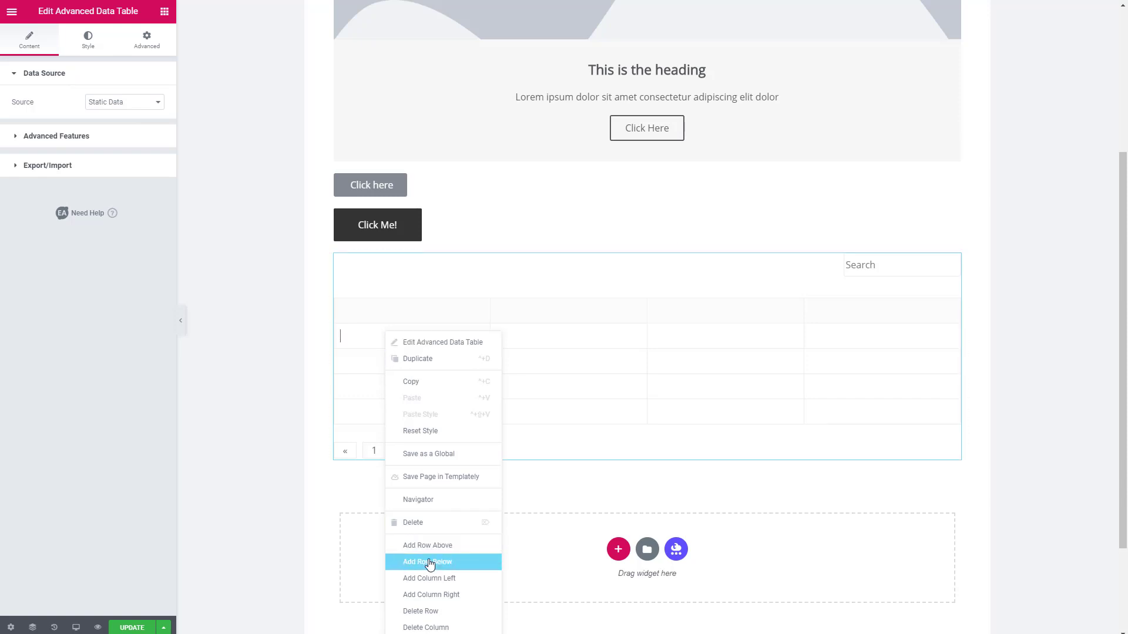
pyautogui.click(436, 312)
pyautogui.write('Row')
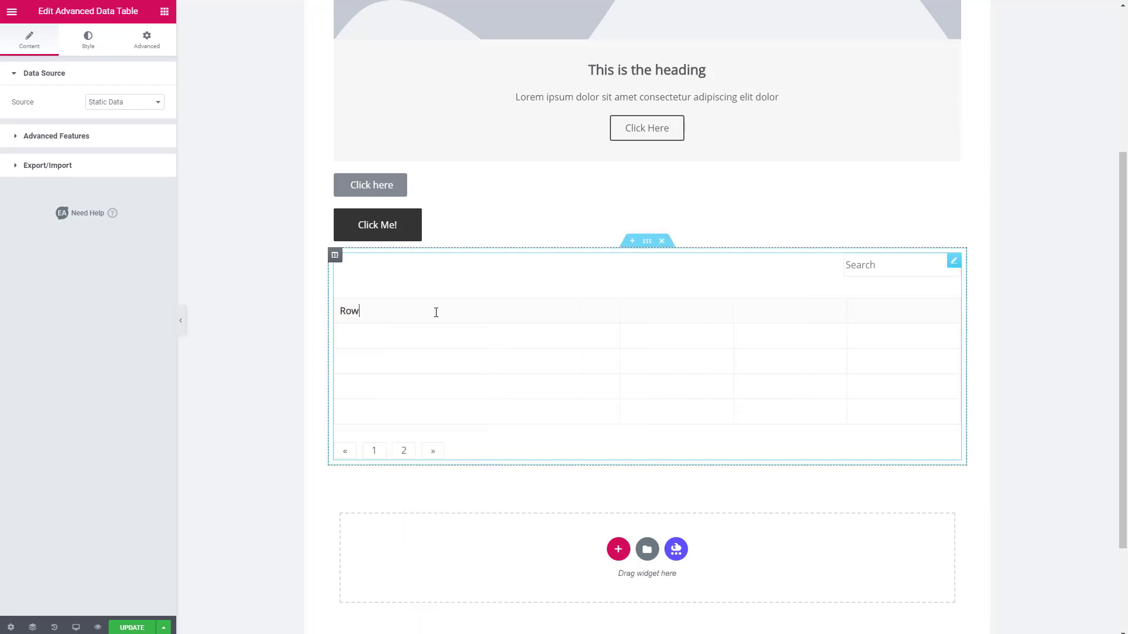
pyautogui.press('BackSpace')
pyautogui.press('BackSpace')
pyautogui.press('BackSpace')
# - Try Database as the table's data source with MySQL Query as the query type and view the other source options
pyautogui.click(158, 105)
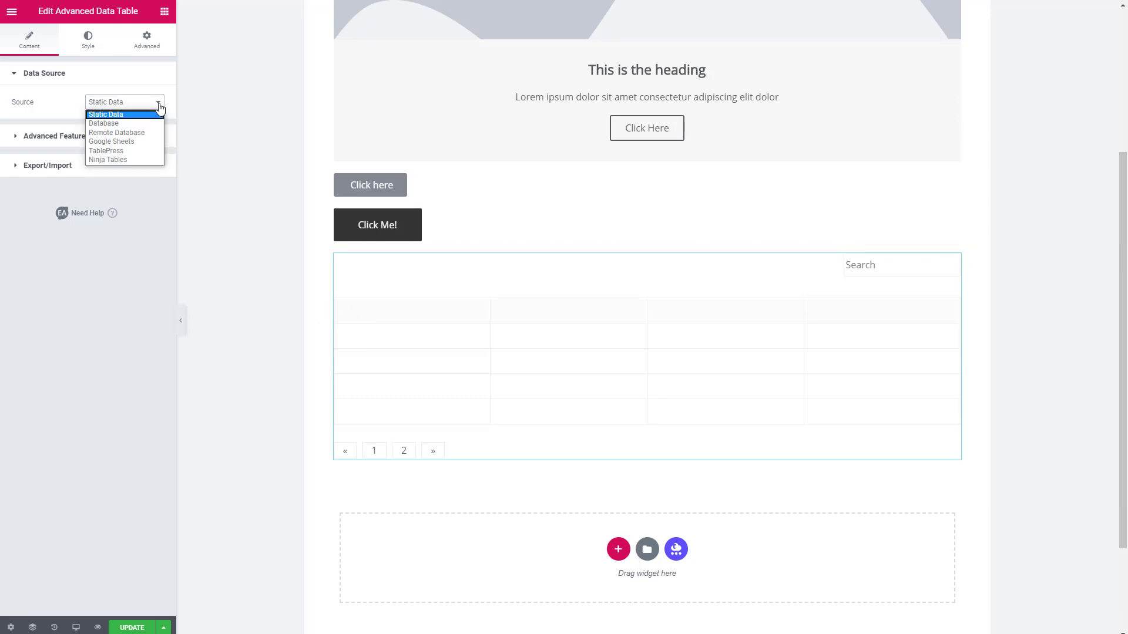
pyautogui.click(134, 123)
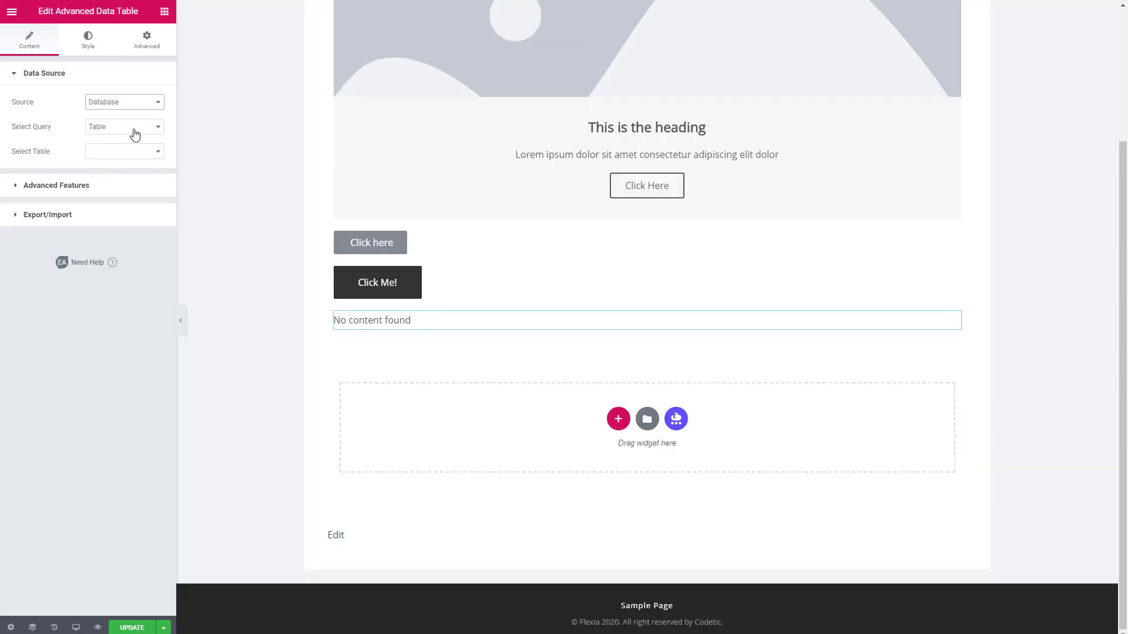
pyautogui.click(127, 130)
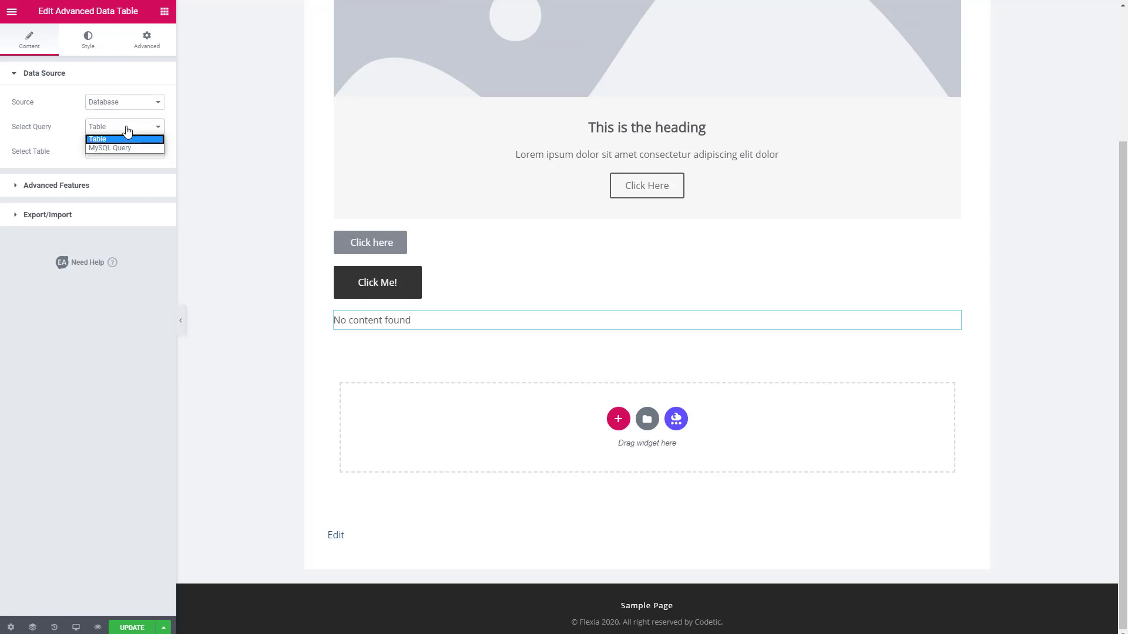
pyautogui.click(118, 147)
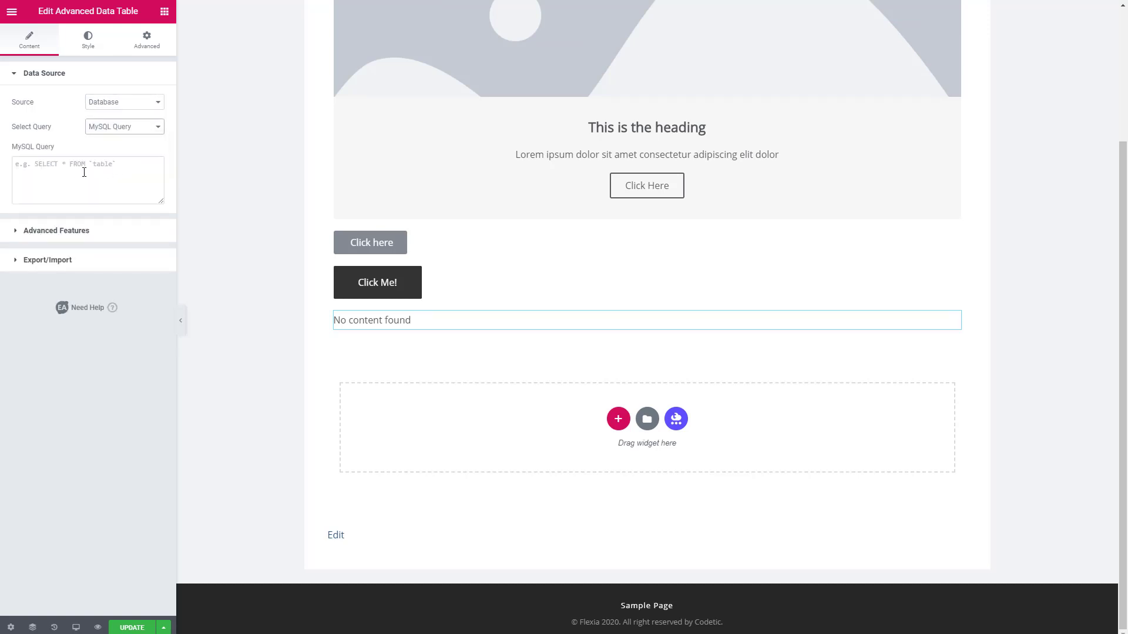
pyautogui.click(147, 103)
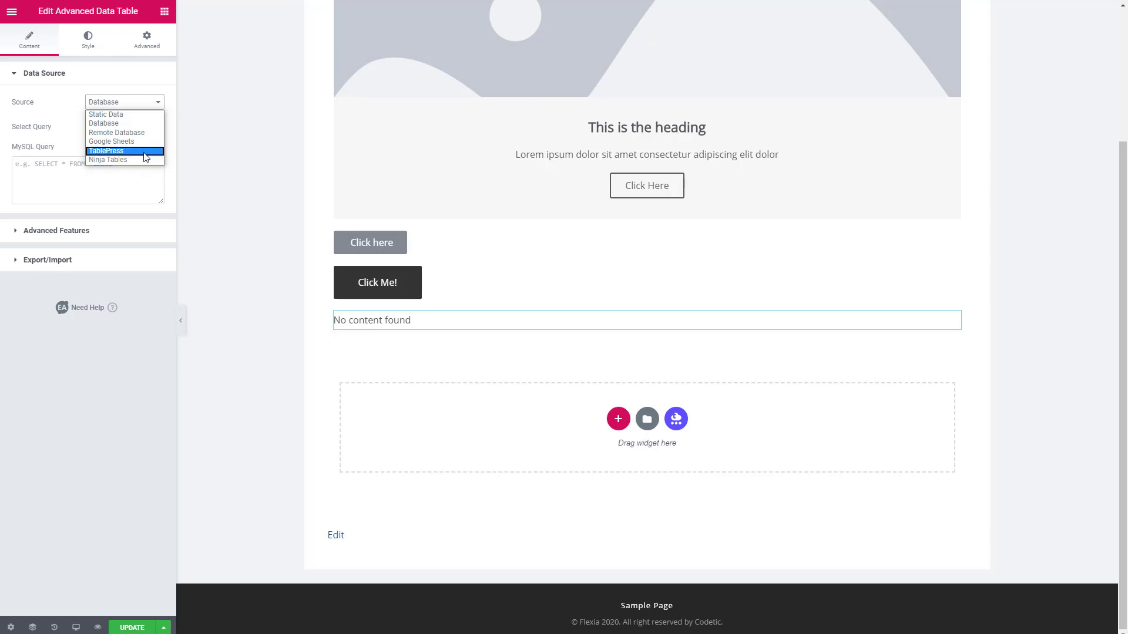
# - Review the data table's Advanced Features and open its Export/Import settings
pyautogui.click(42, 234)
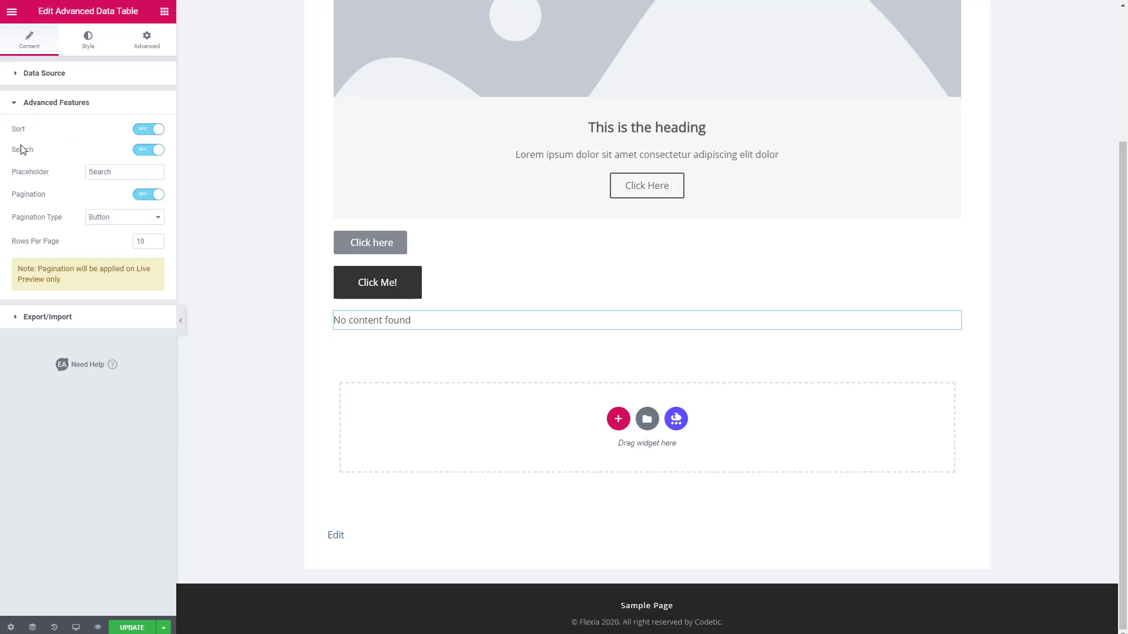
pyautogui.click(14, 316)
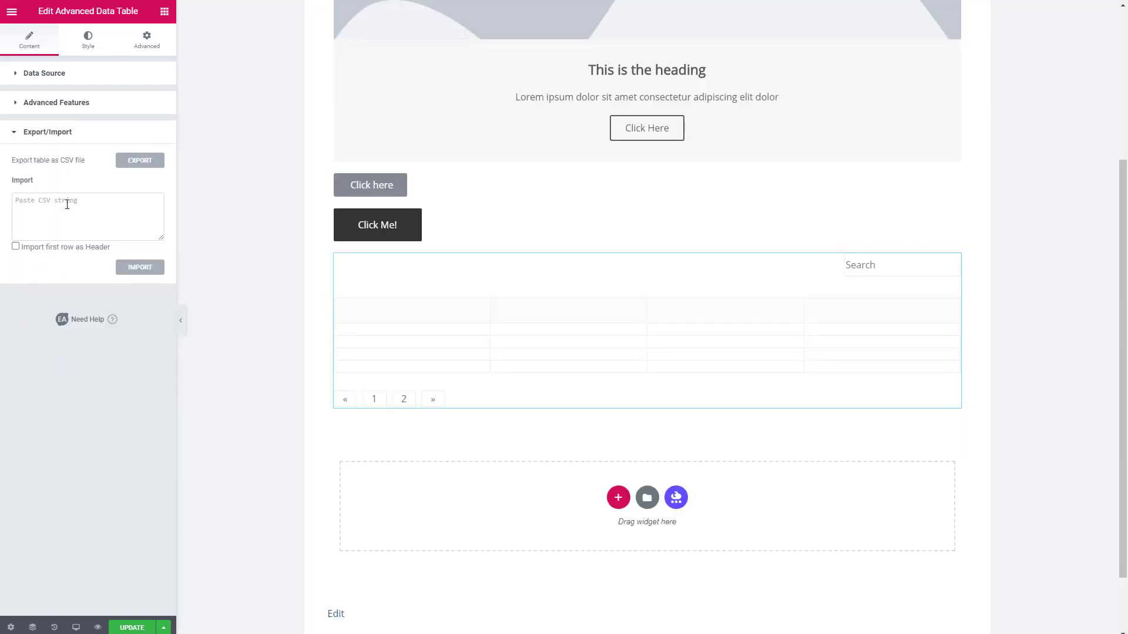
# - Copy all the text of cars.csv from the text editor and import it into the data table with the first row as header
pyautogui.hotkey('alt', 'Tab')
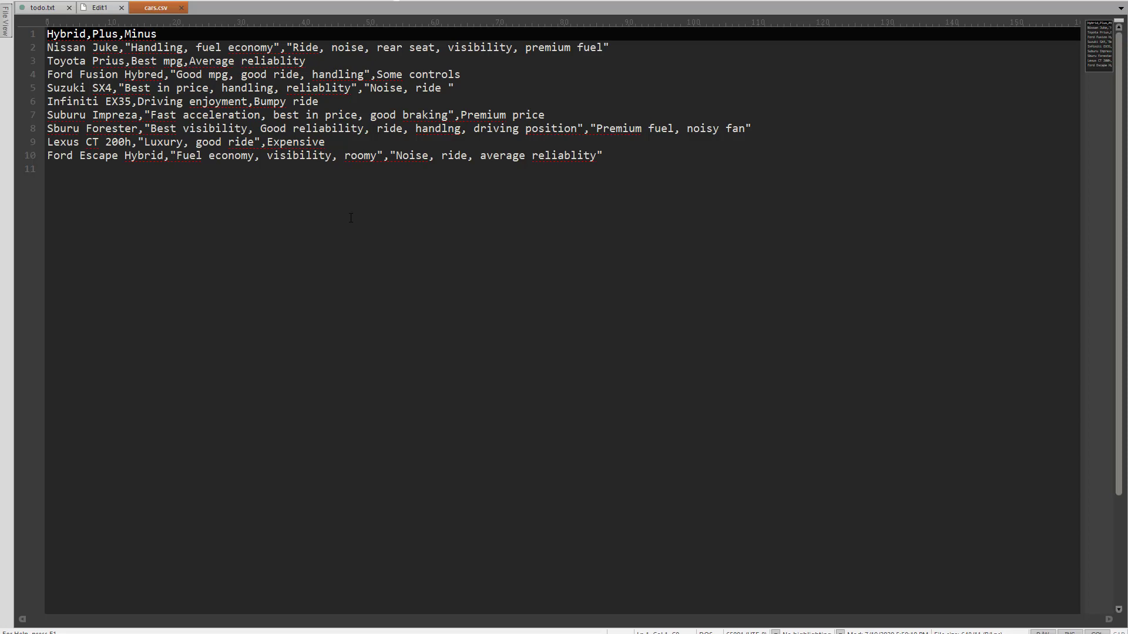
pyautogui.hotkey('ctrl', 'a')
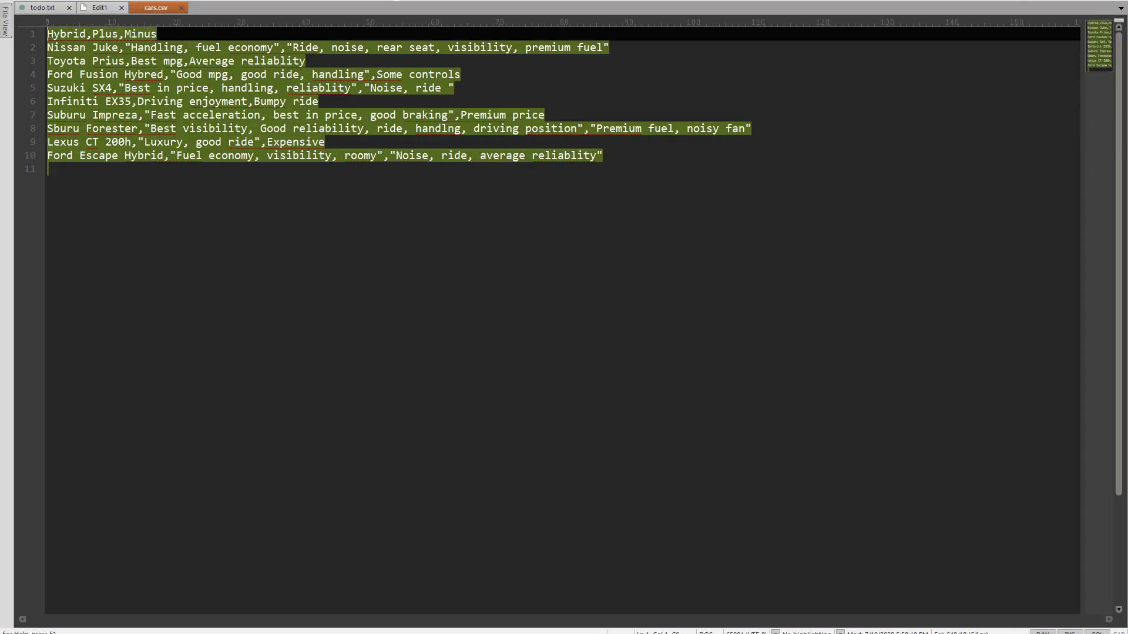
pyautogui.hotkey('alt', 'Tab')
pyautogui.rightClick(64, 203)
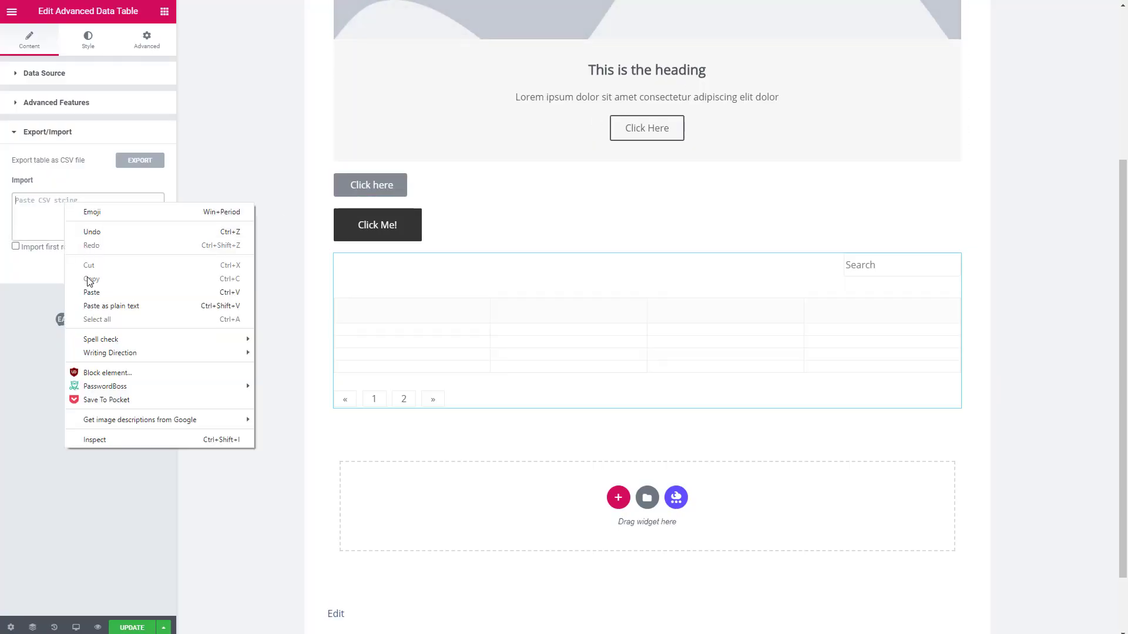
pyautogui.click(91, 292)
pyautogui.click(16, 246)
pyautogui.click(138, 269)
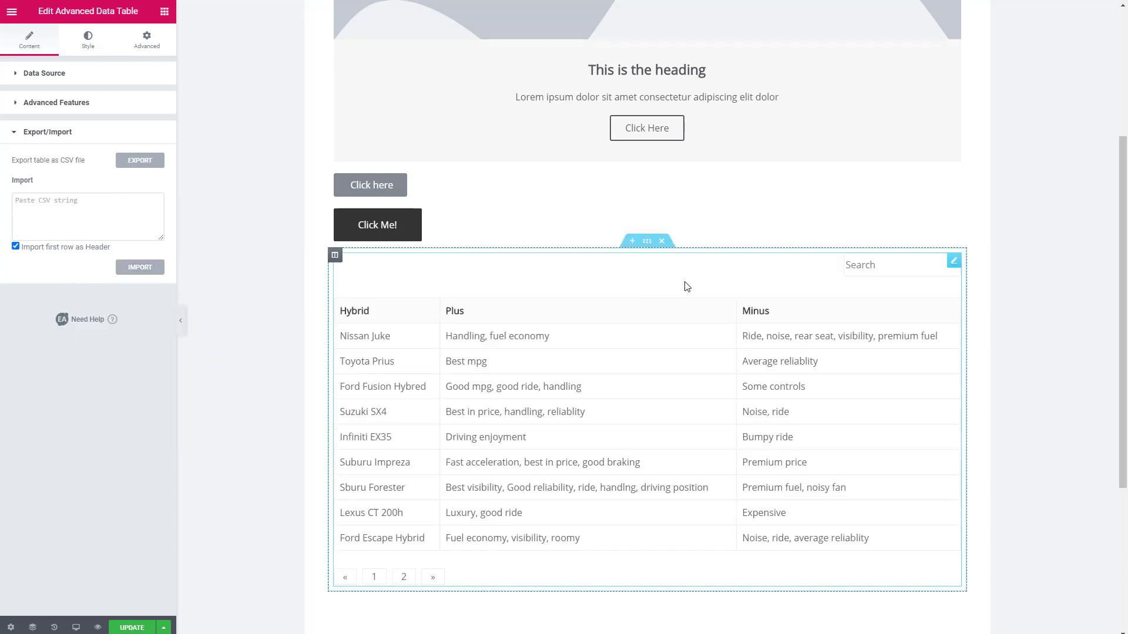
# - Set the table's search box width to 251, height to 45 and bottom margin to 0, and update the page
pyautogui.click(88, 40)
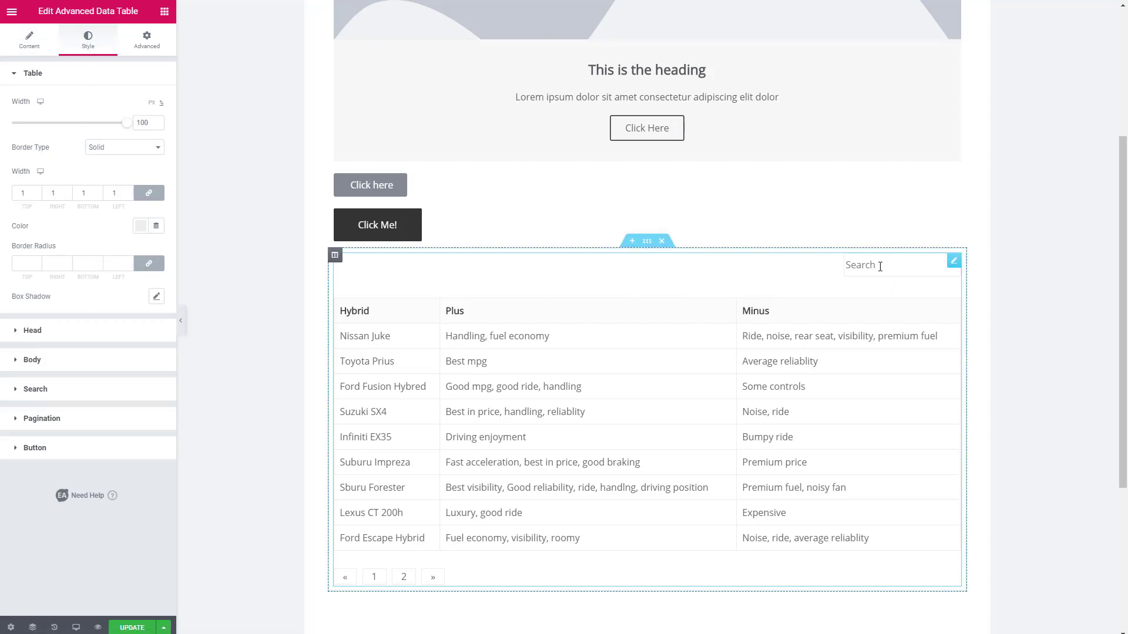
pyautogui.click(18, 390)
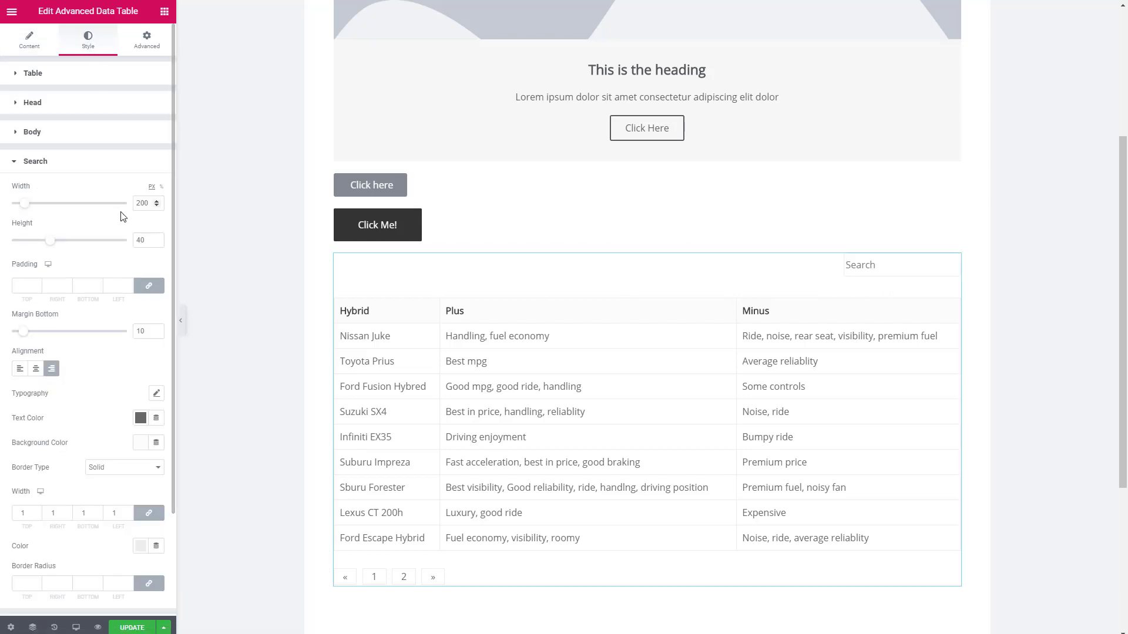
pyautogui.moveTo(24, 207); pyautogui.dragTo(56, 240)
pyautogui.moveTo(22, 331); pyautogui.dragTo(3, 334)
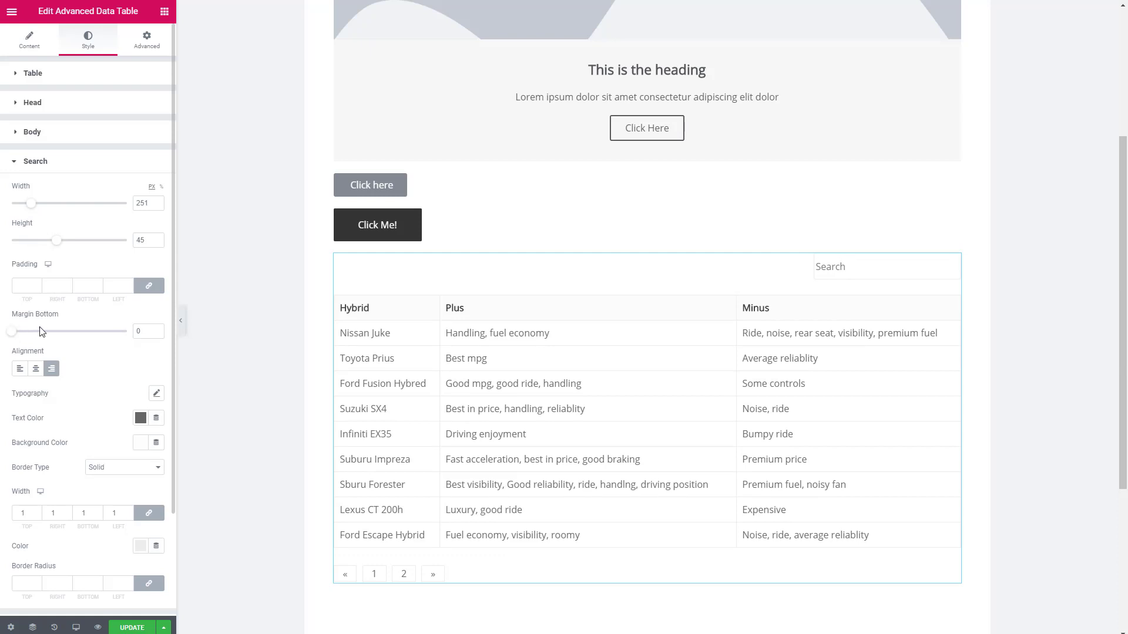
pyautogui.click(132, 628)
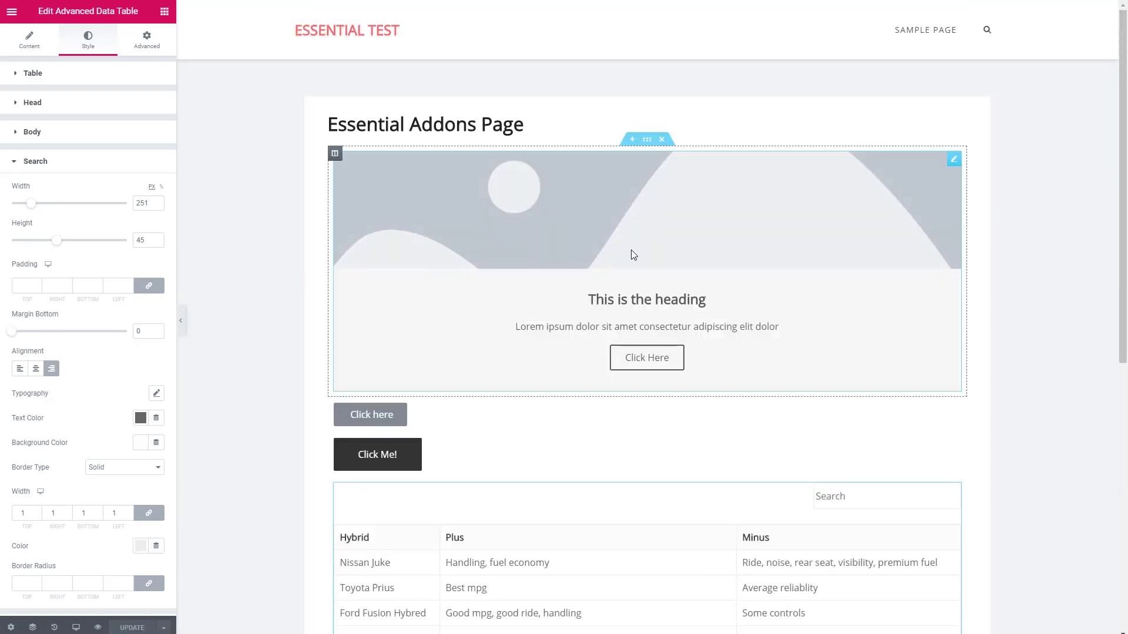
# - Delete the heading section and the two button sections above the data table and update the page
pyautogui.click(663, 141)
pyautogui.click(662, 141)
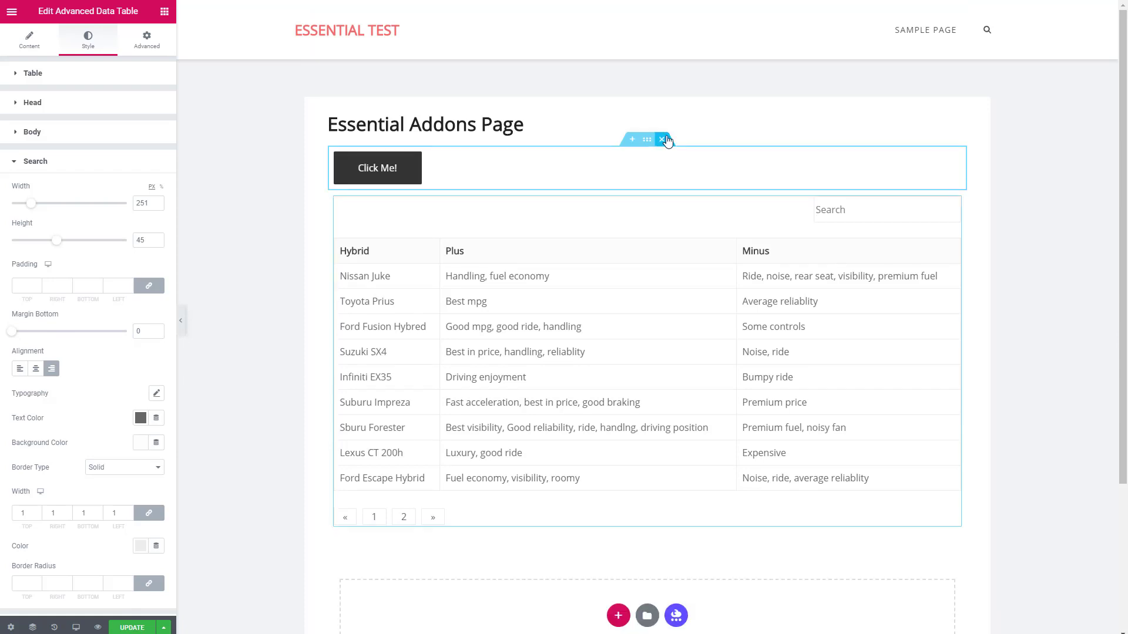
pyautogui.click(663, 141)
pyautogui.click(131, 628)
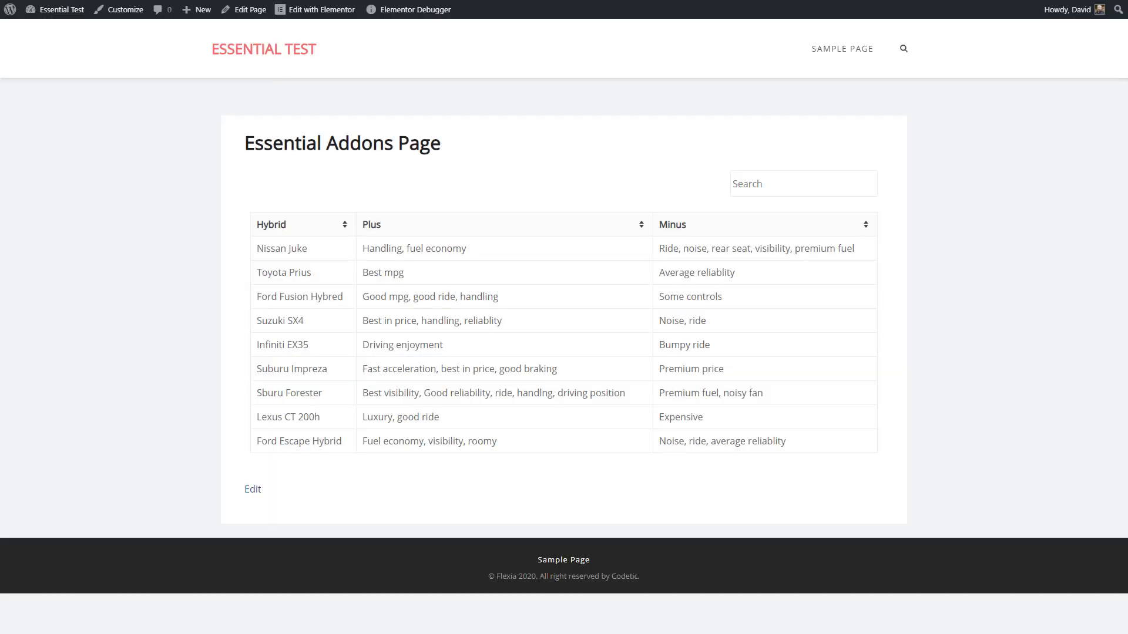
# - Try the Hybrid column sorting on the published page and return to the editor, collapsing the Search style settings
pyautogui.click(345, 225)
pyautogui.click(345, 227)
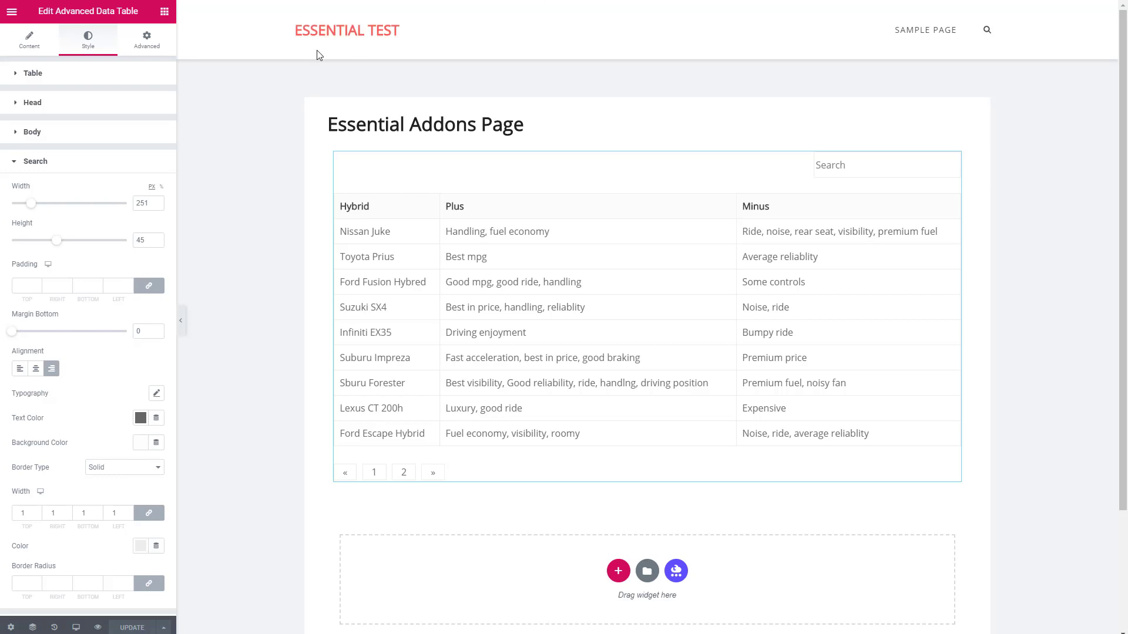
pyautogui.click(15, 162)
# - Browse the Essential Addons demo page from the content elements through the form, social, LearnDash, documentation and WooCommerce elements
pyautogui.click(247, 73)
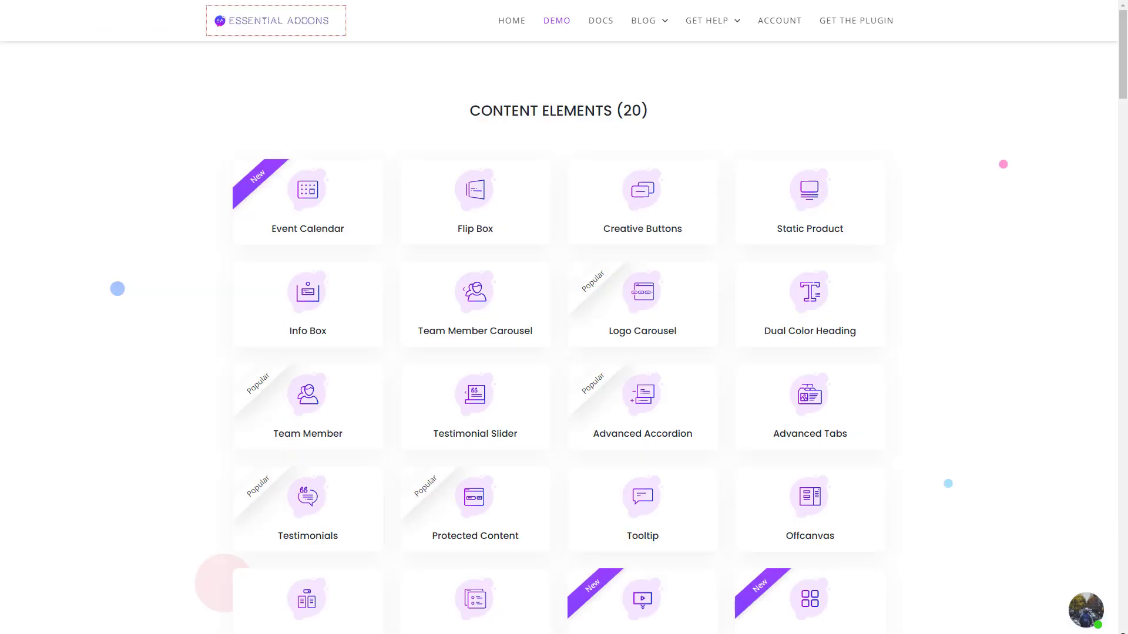
pyautogui.scroll(-10, 176, 120)
pyautogui.scroll(-20, 181, 120)
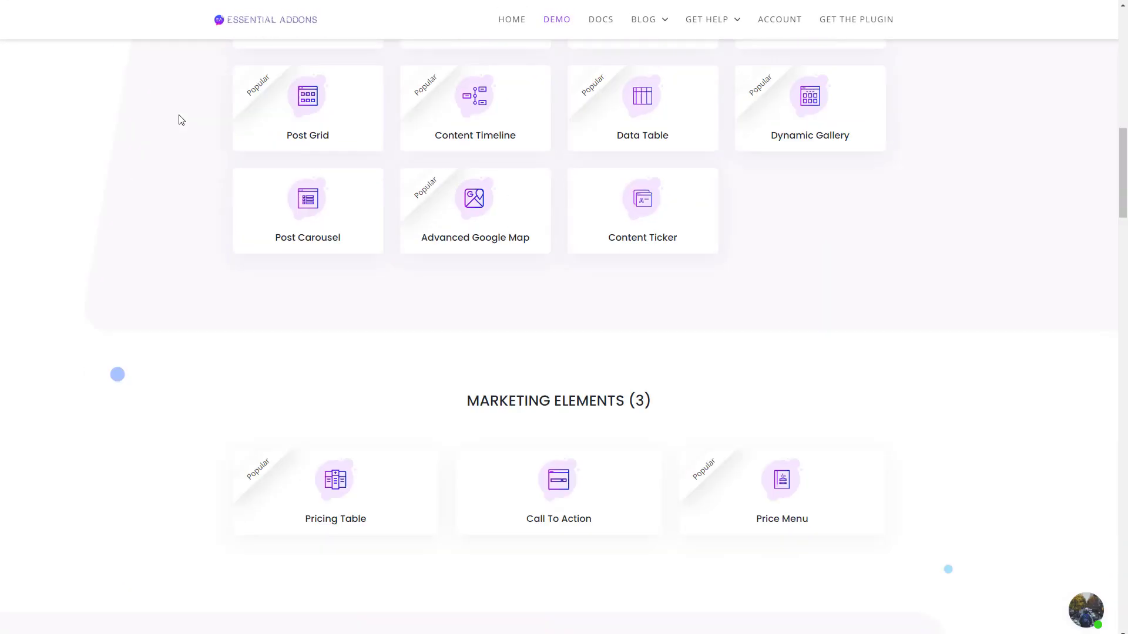
pyautogui.scroll(-3, 181, 119)
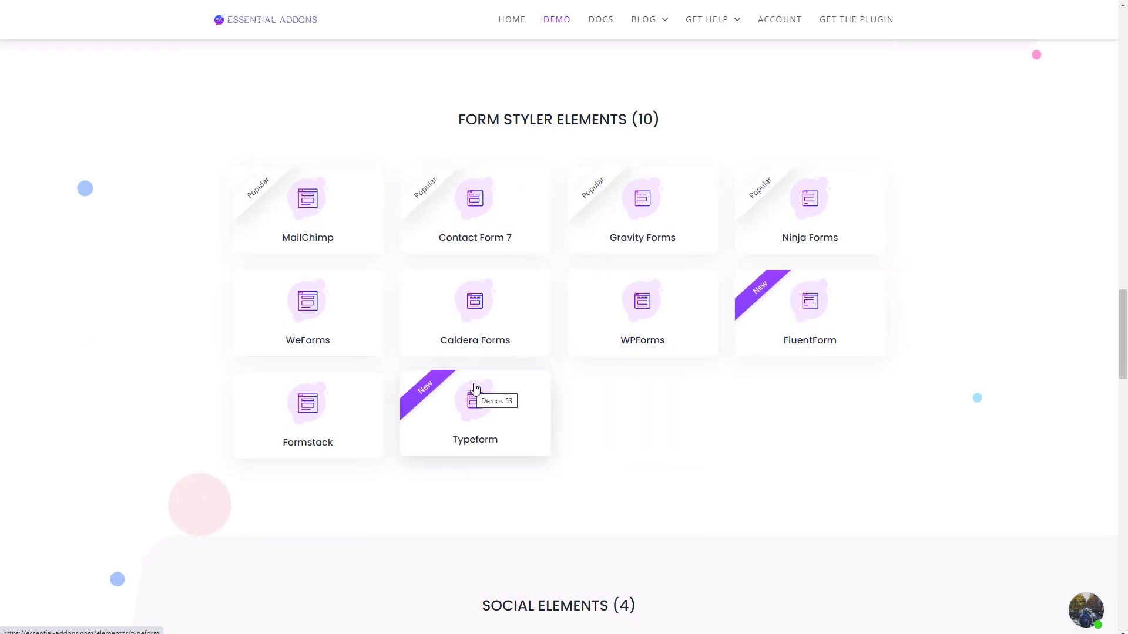
pyautogui.scroll(-6, 502, 370)
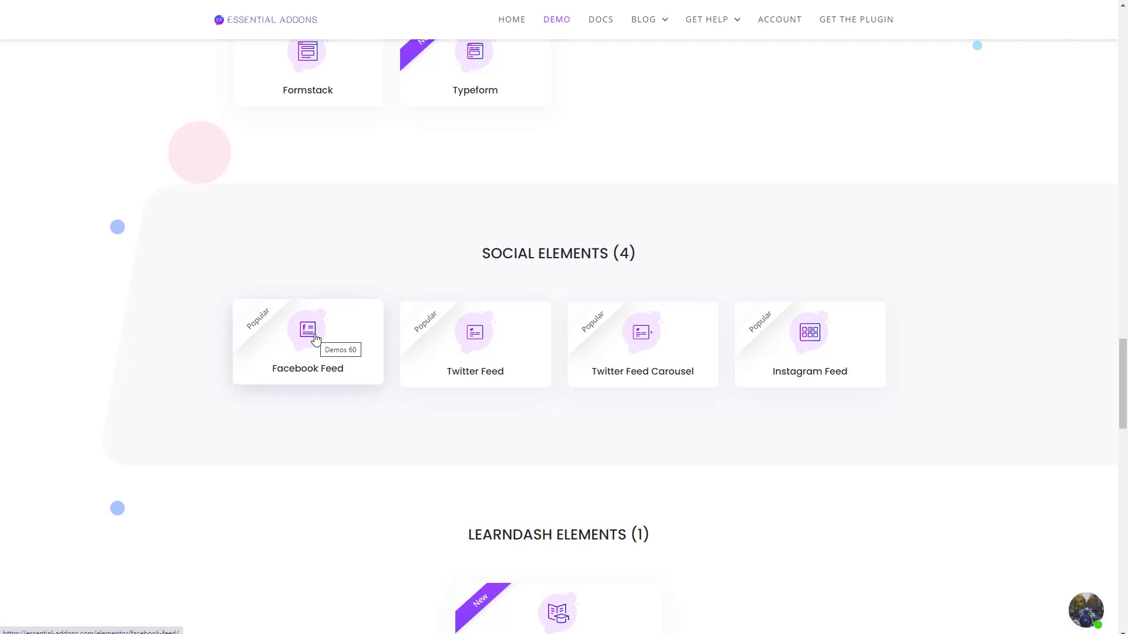
pyautogui.scroll(-6, 316, 340)
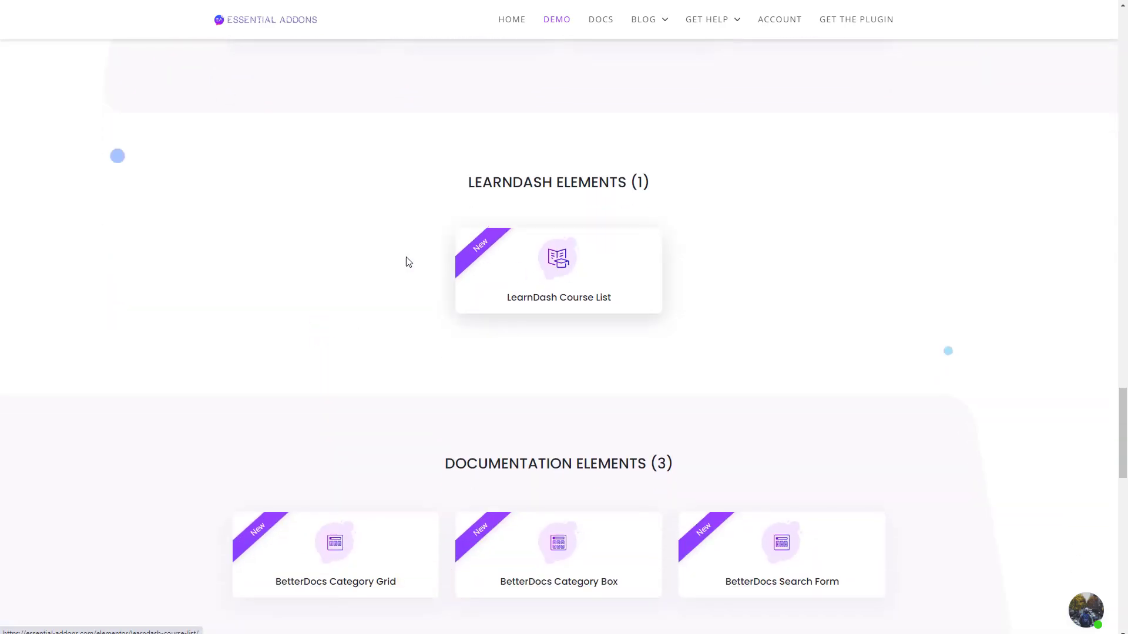
pyautogui.scroll(-2, 372, 256)
pyautogui.scroll(-3, 373, 259)
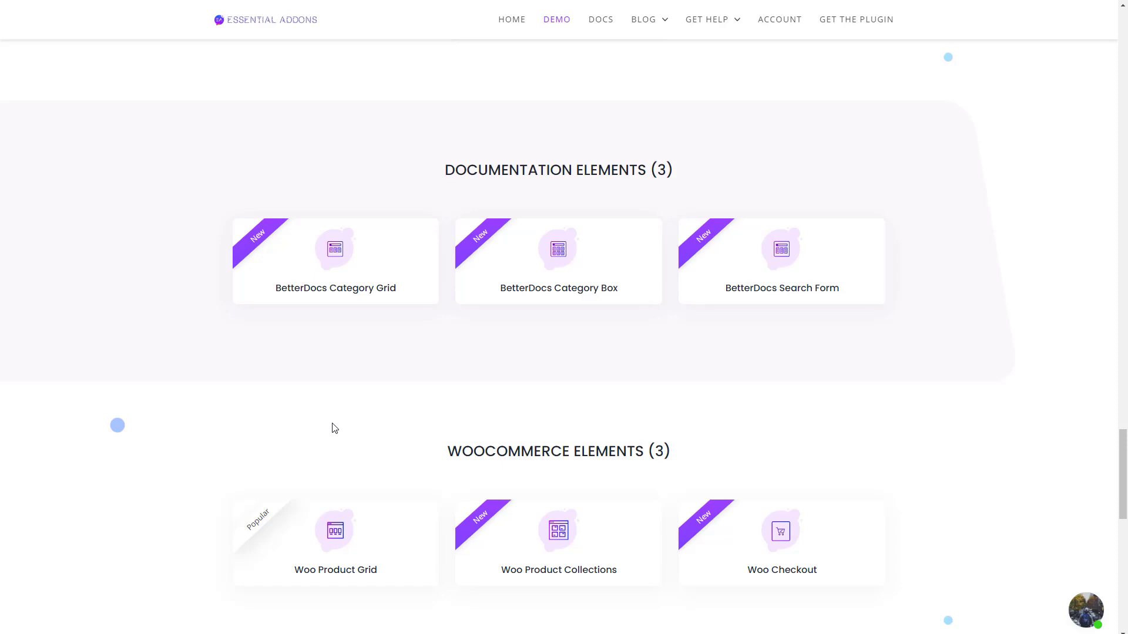
pyautogui.scroll(6, 333, 429)
pyautogui.scroll(11, 332, 429)
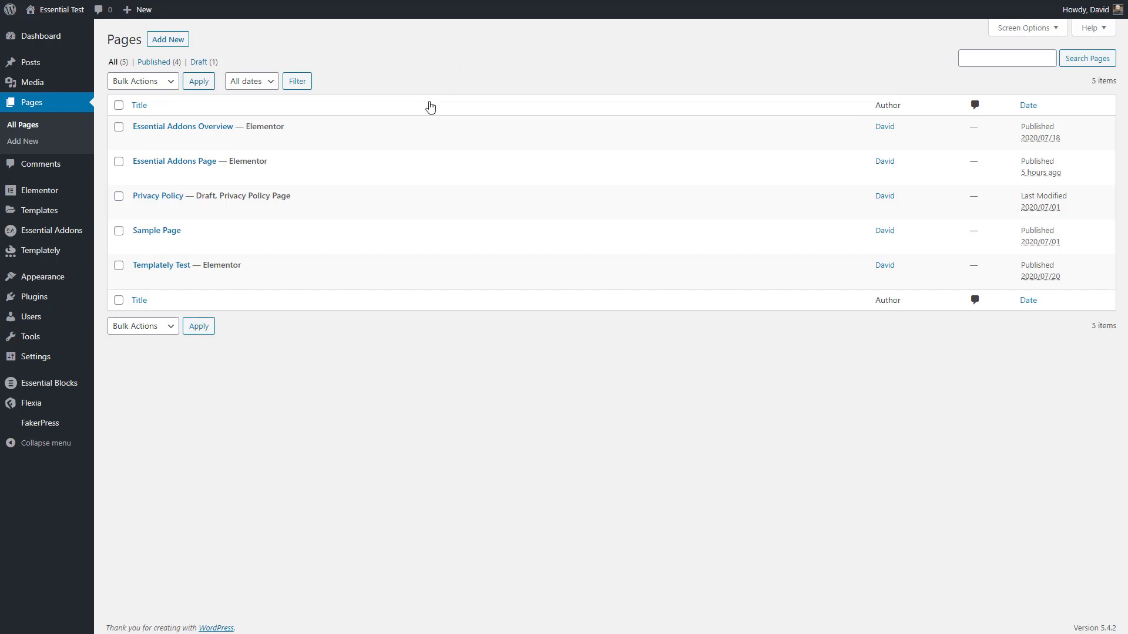
# - Open Essential Addons Page in Elementor, search the widgets for "prot" and add Protected Content below the data table
pyautogui.moveTo(254, 148)
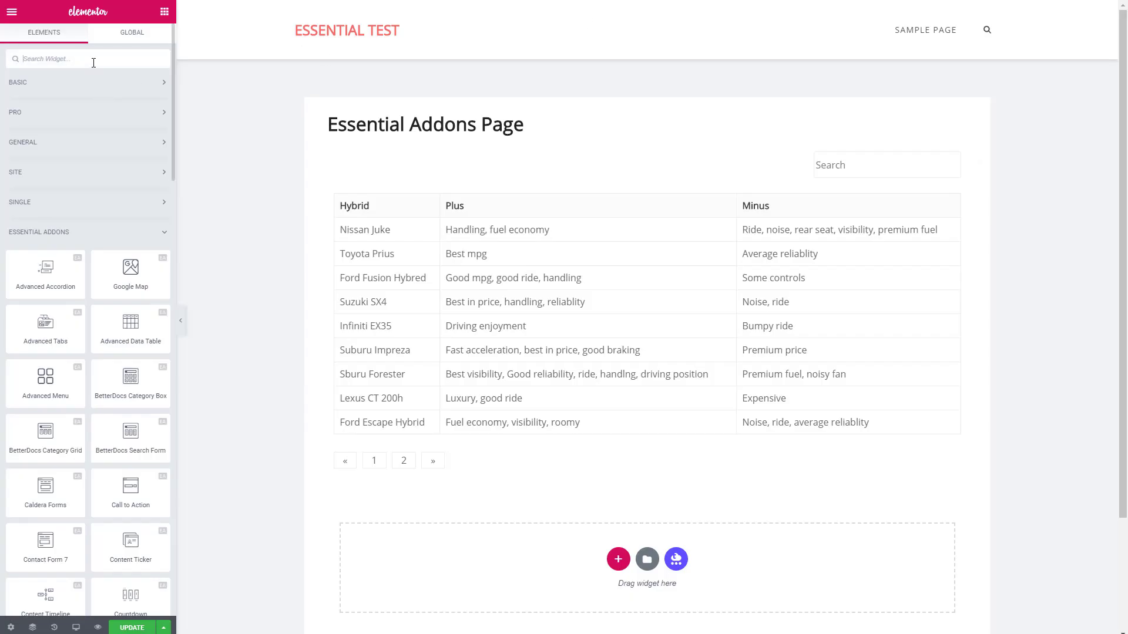
pyautogui.click(93, 63)
pyautogui.write('prot')
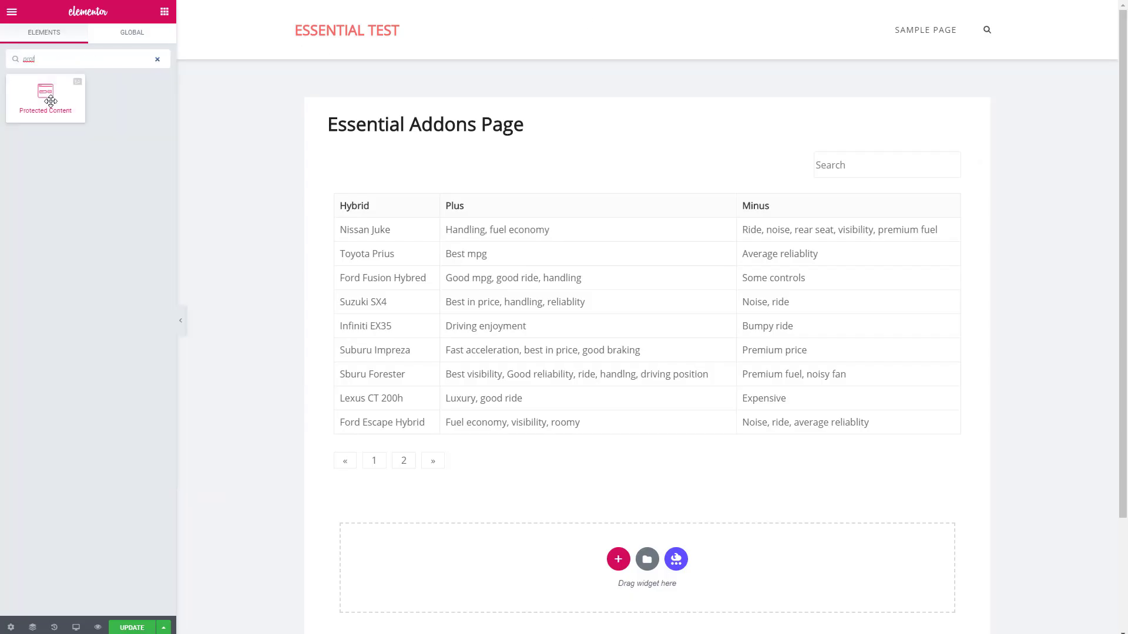
pyautogui.moveTo(51, 101); pyautogui.dragTo(464, 577)
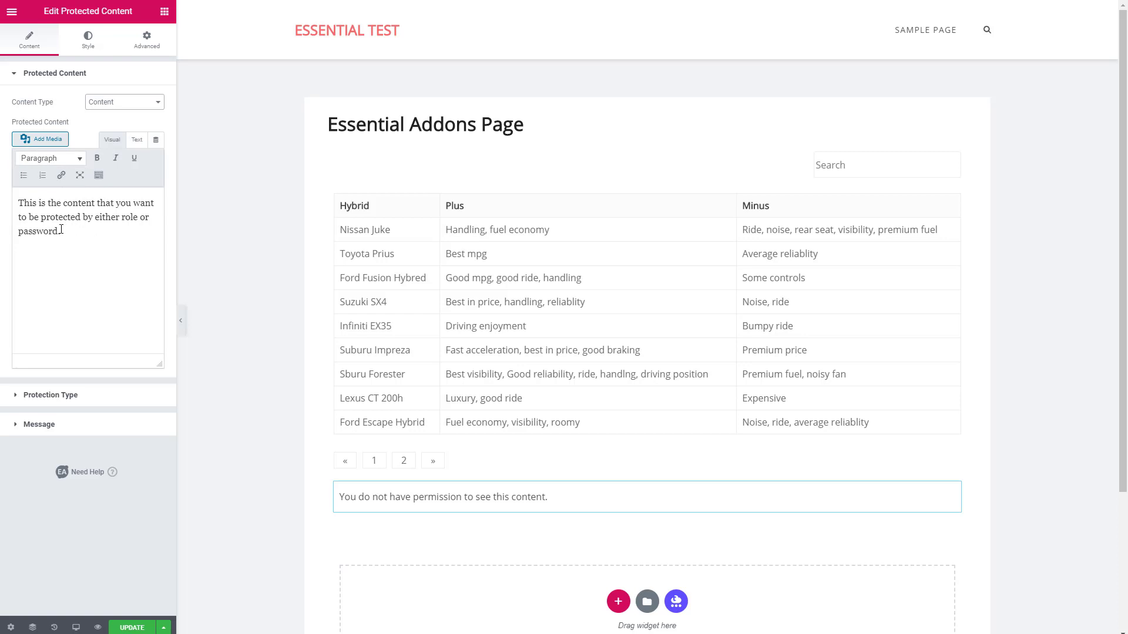
# - Review the Protected Content widget's content type and protection type options and its Message settings
pyautogui.click(158, 106)
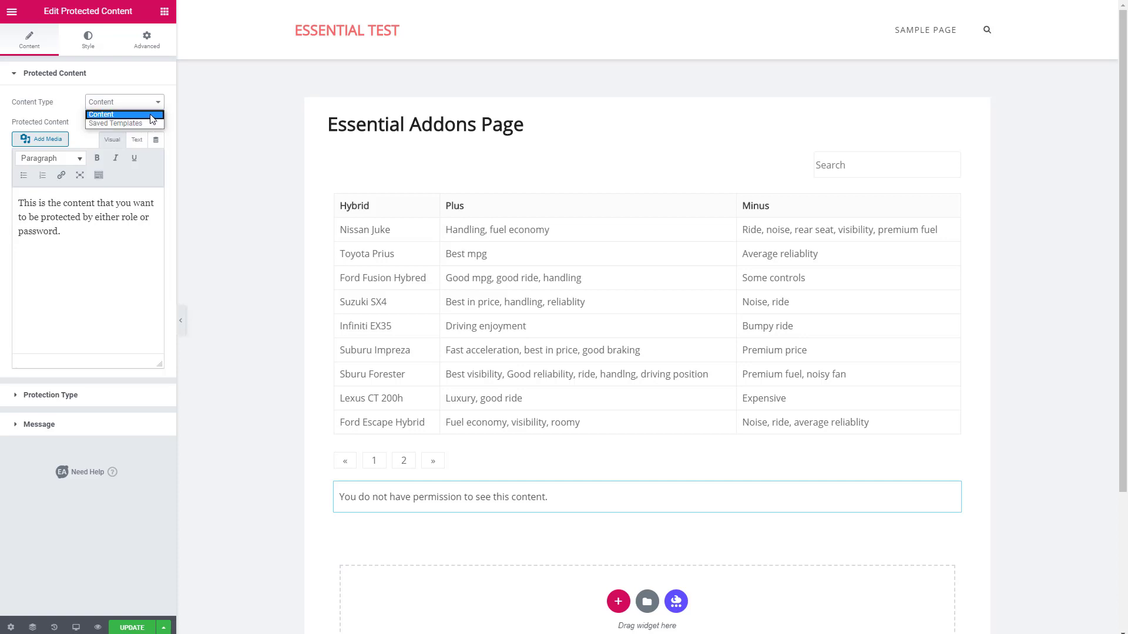
pyautogui.click(151, 115)
pyautogui.click(111, 395)
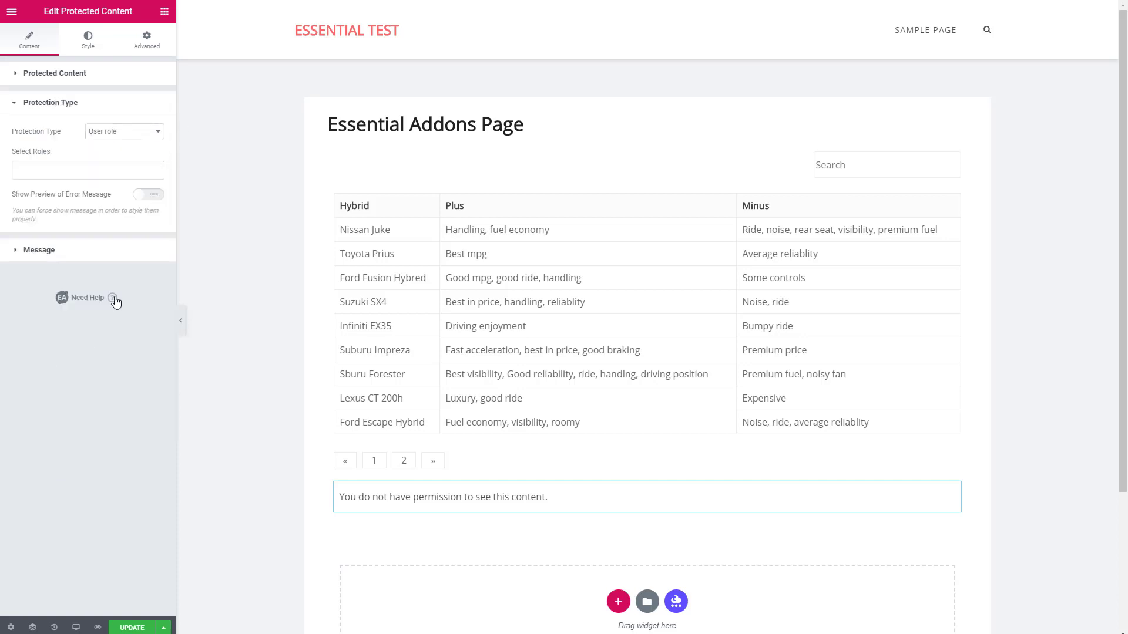
pyautogui.click(140, 136)
pyautogui.click(140, 135)
pyautogui.click(50, 249)
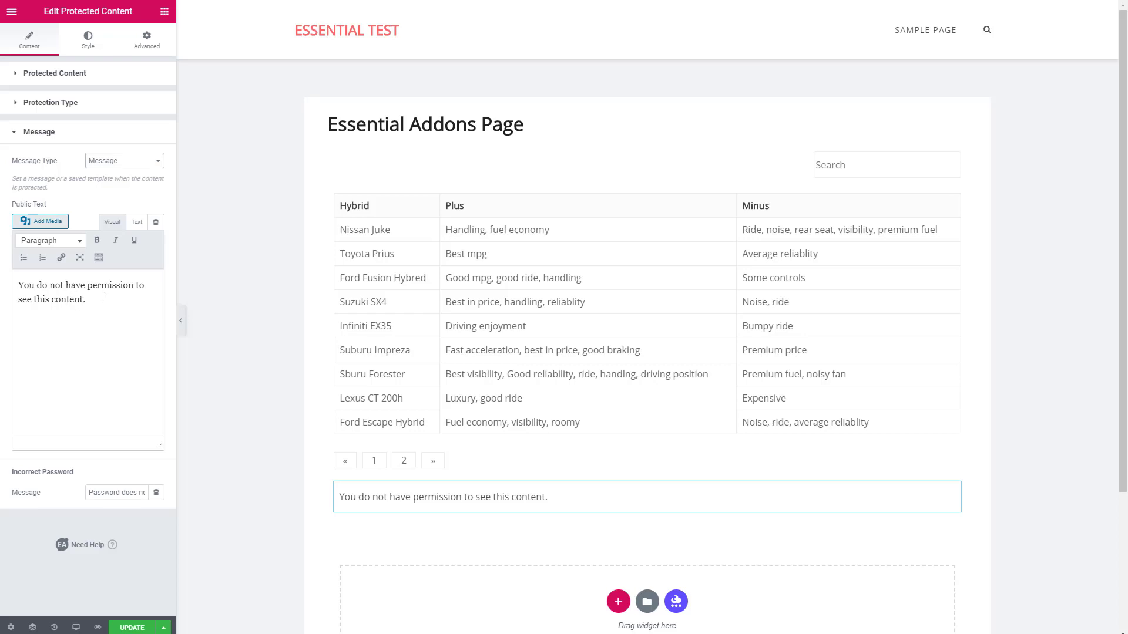
# - Enable Content Protection in the Advanced Data Table's advanced settings
pyautogui.click(598, 181)
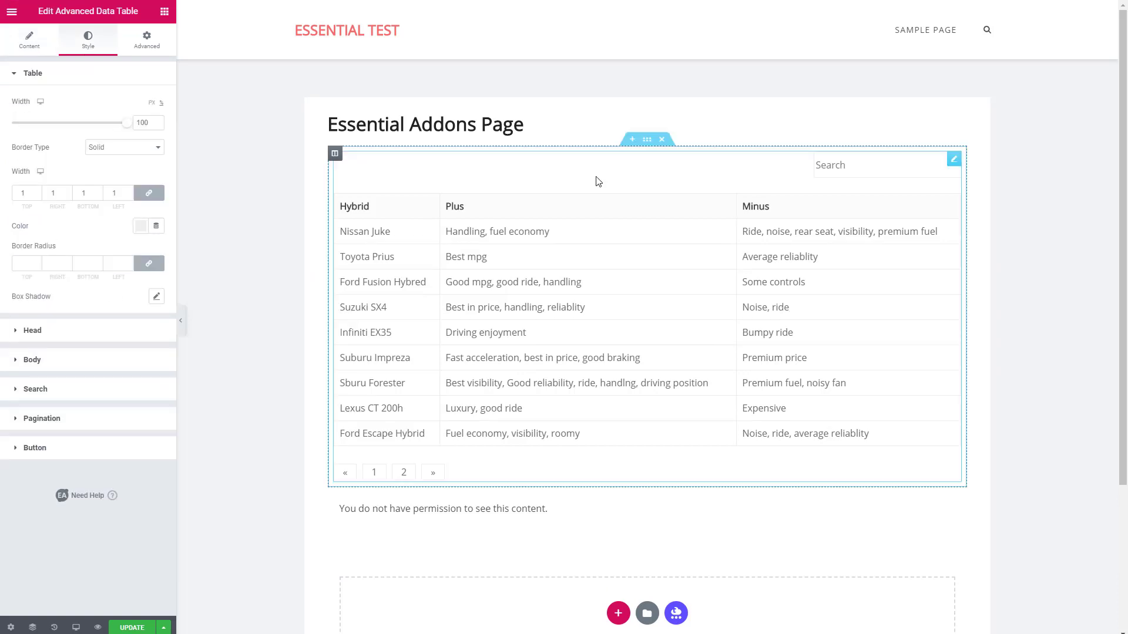
pyautogui.click(154, 49)
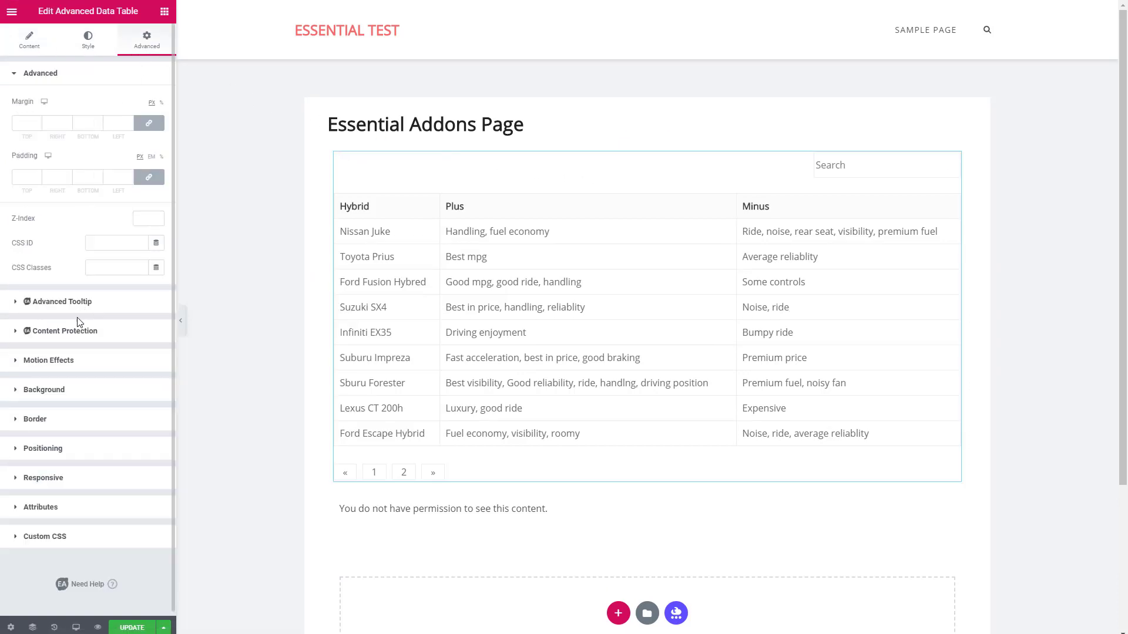
pyautogui.click(18, 331)
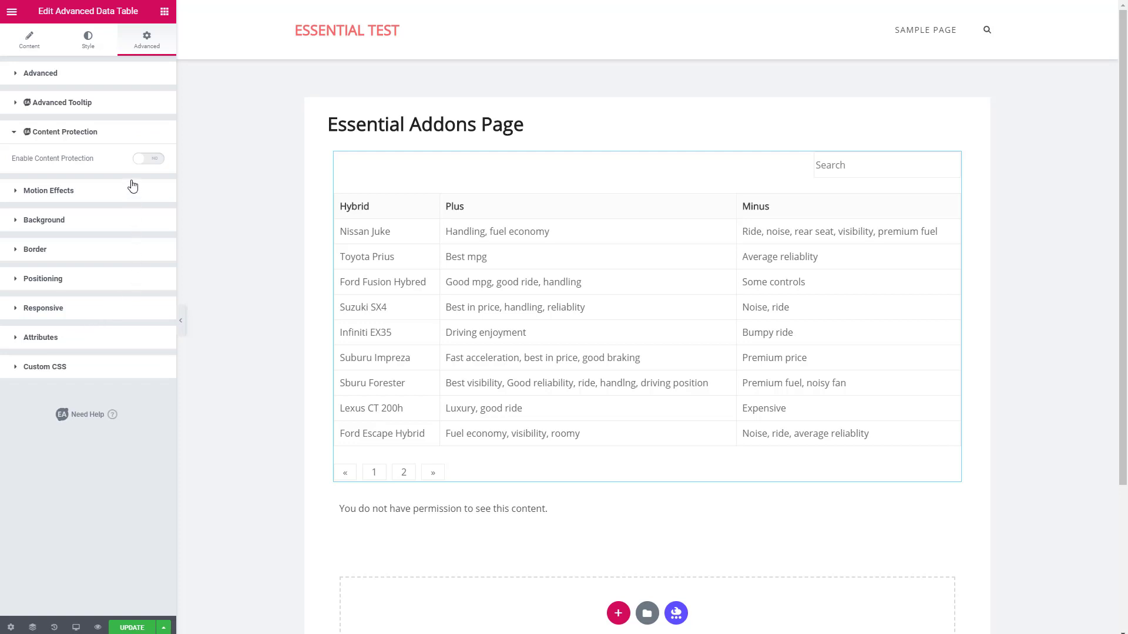
pyautogui.click(148, 159)
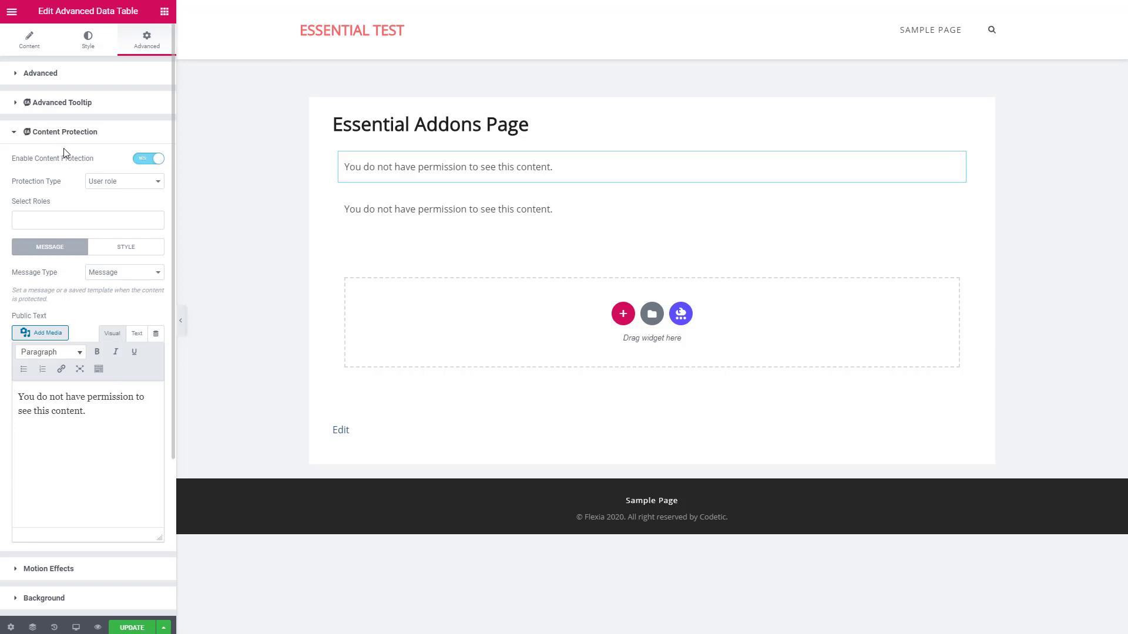
# - View the layout settings of the lower section, including Particles and Parallax, and return to the widget list
pyautogui.rightClick(646, 189)
pyautogui.click(670, 196)
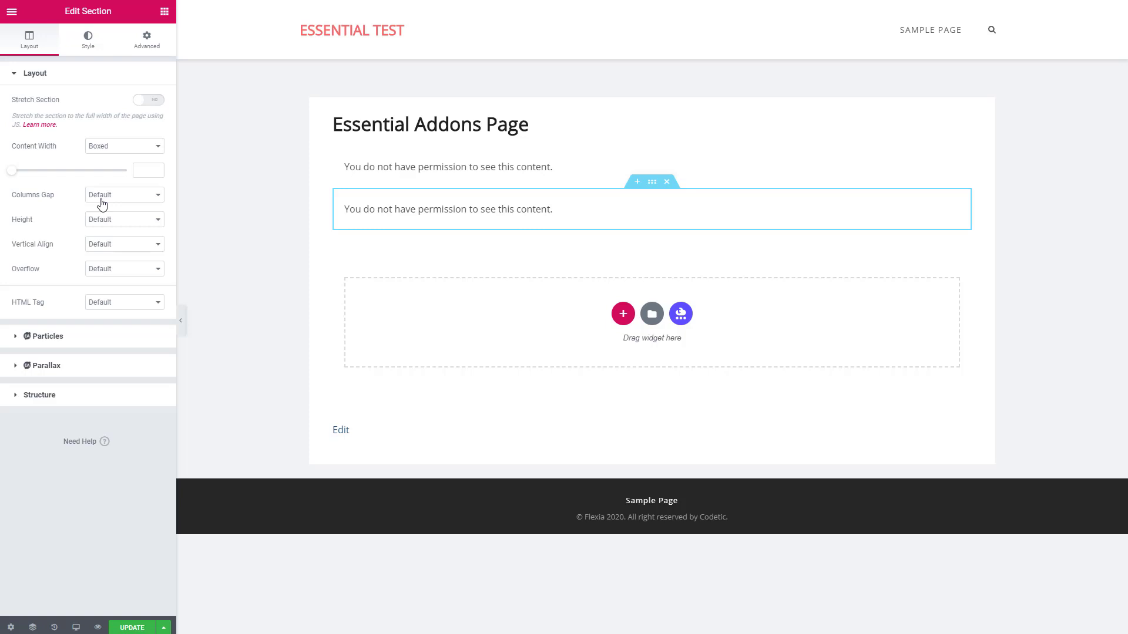
pyautogui.click(164, 12)
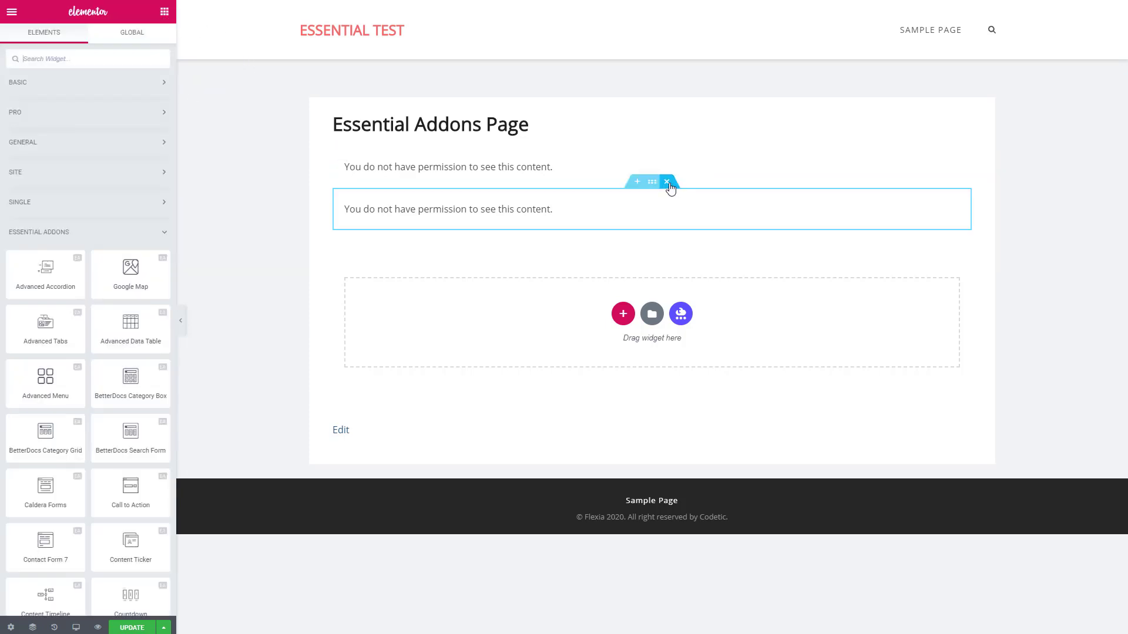
# - Delete both protected sections, search the widgets for "cale" and add the Event Calendar to the empty page
pyautogui.click(667, 182)
pyautogui.click(666, 140)
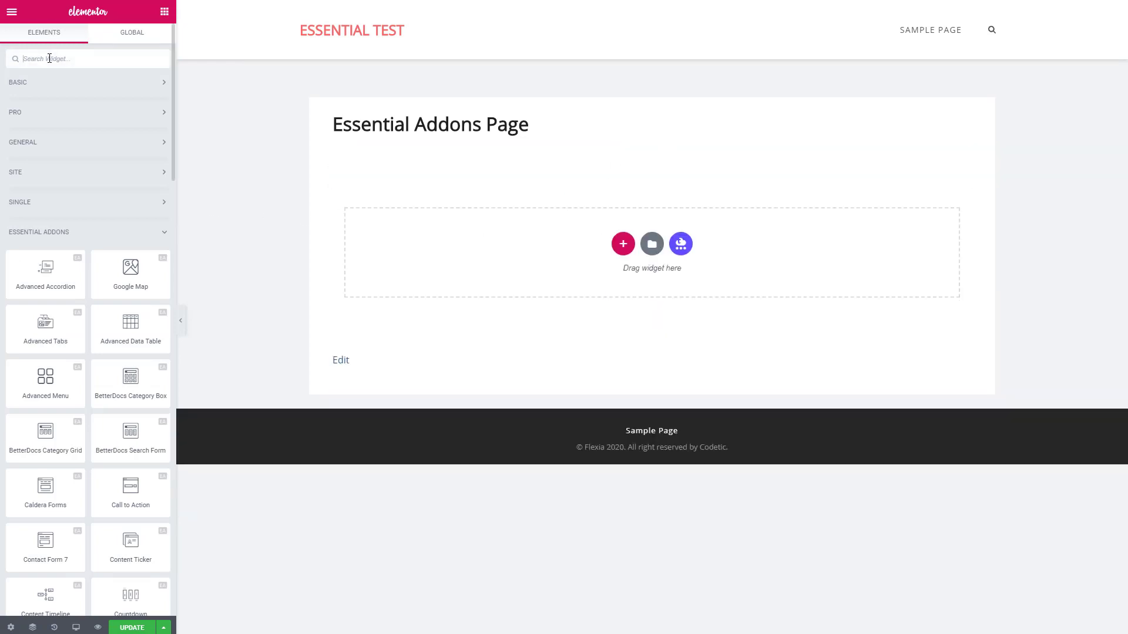
pyautogui.write('cale')
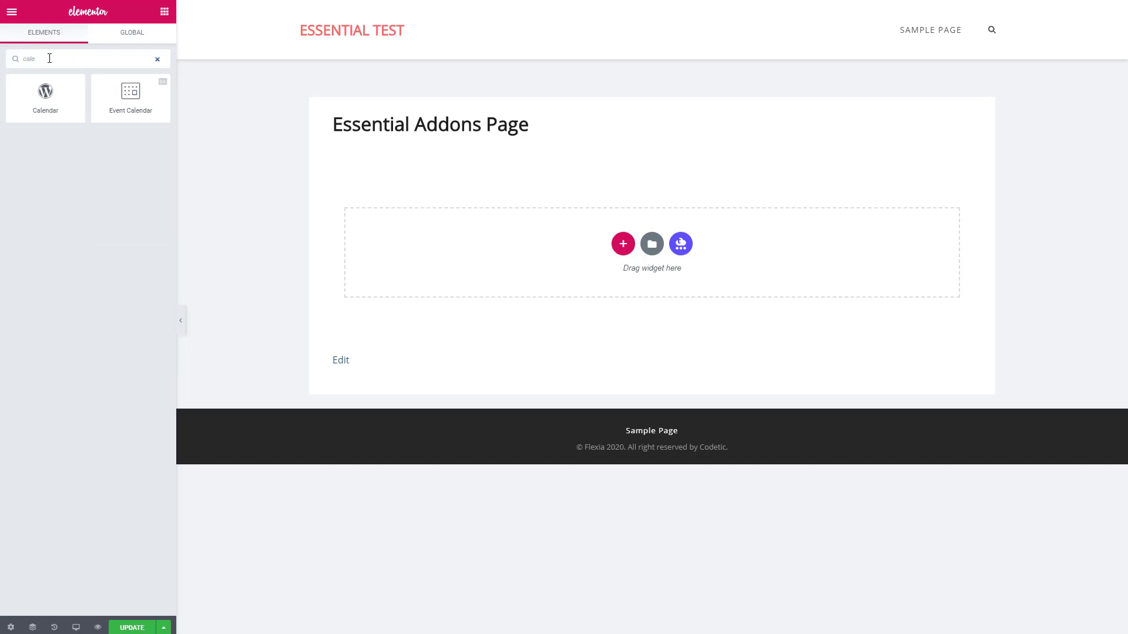
pyautogui.moveTo(128, 94); pyautogui.dragTo(384, 219)
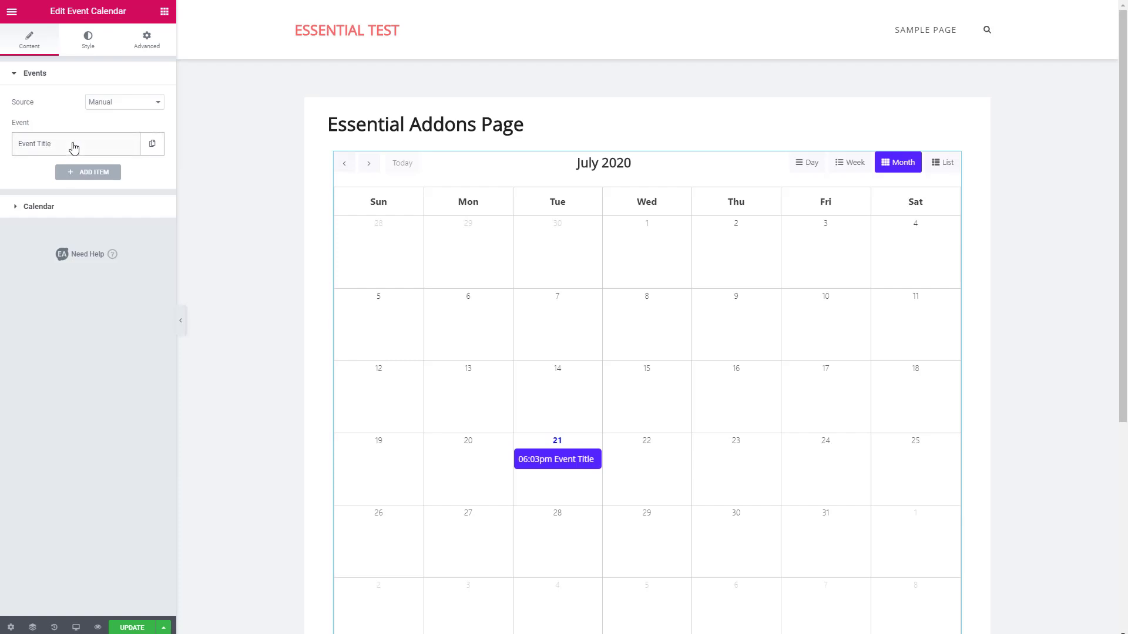
# - Expand the calendar's "Event Title" item to review its settings and view the available event sources
pyautogui.click(74, 148)
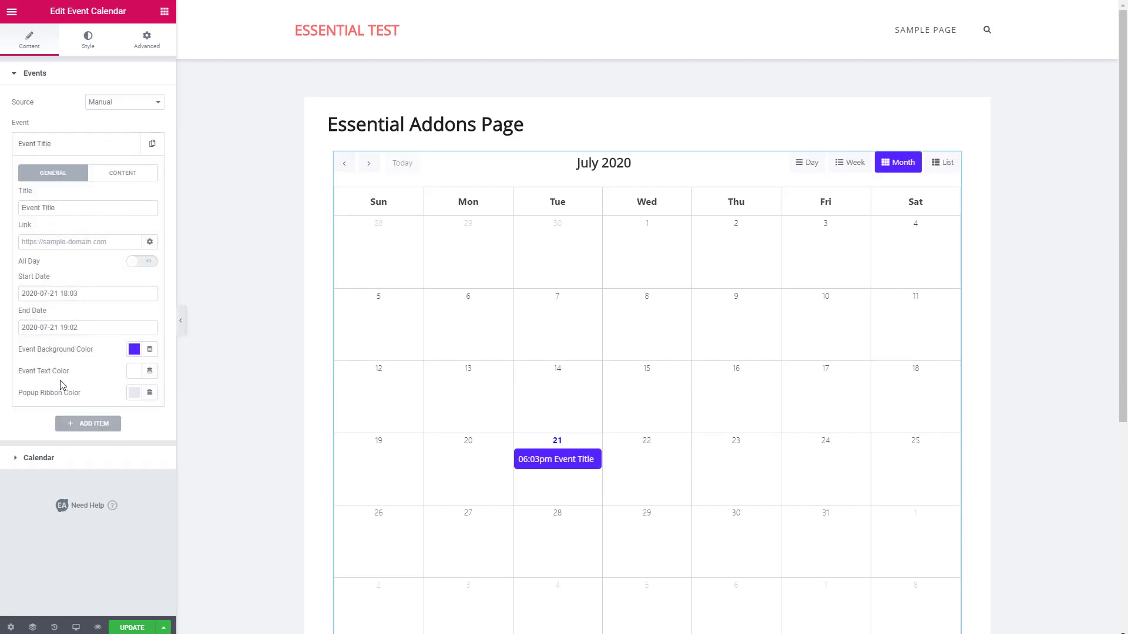
pyautogui.click(127, 102)
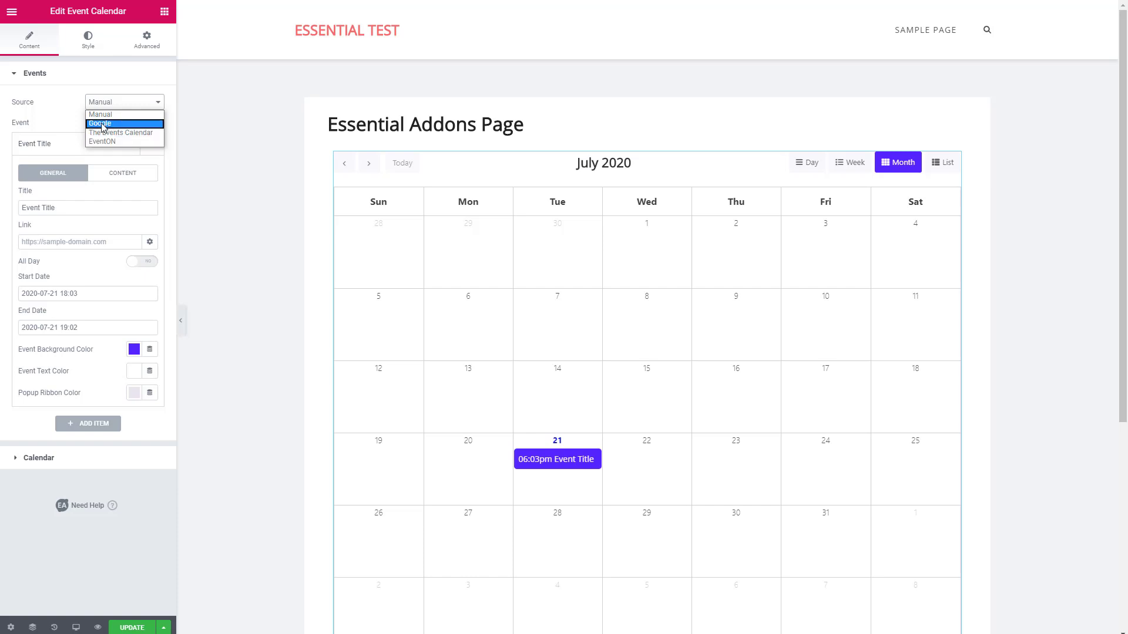
pyautogui.click(66, 106)
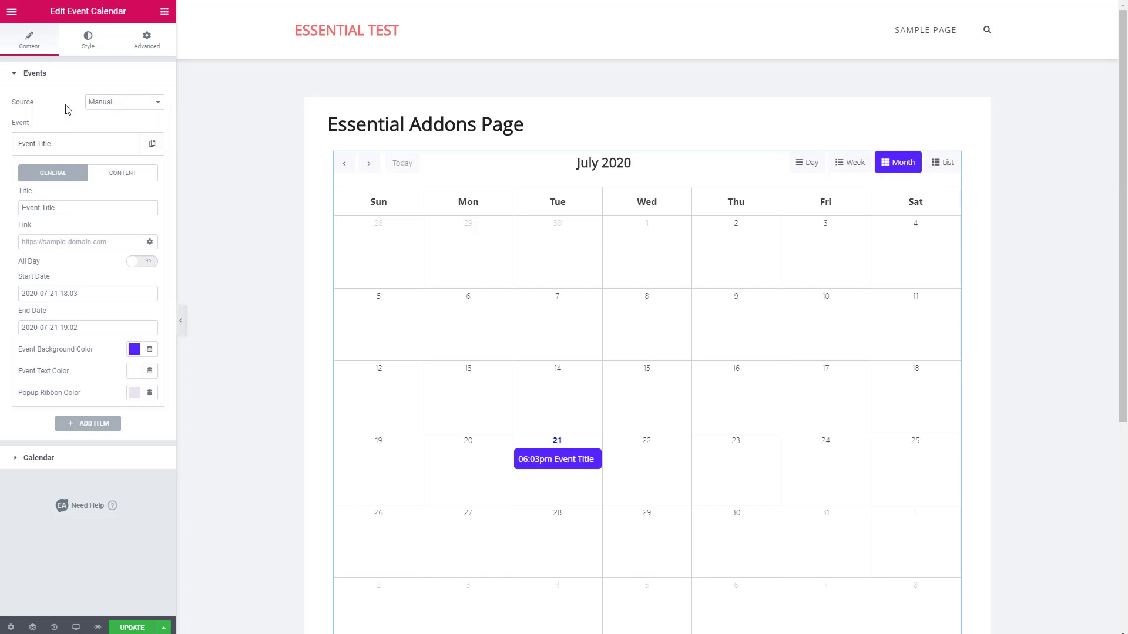